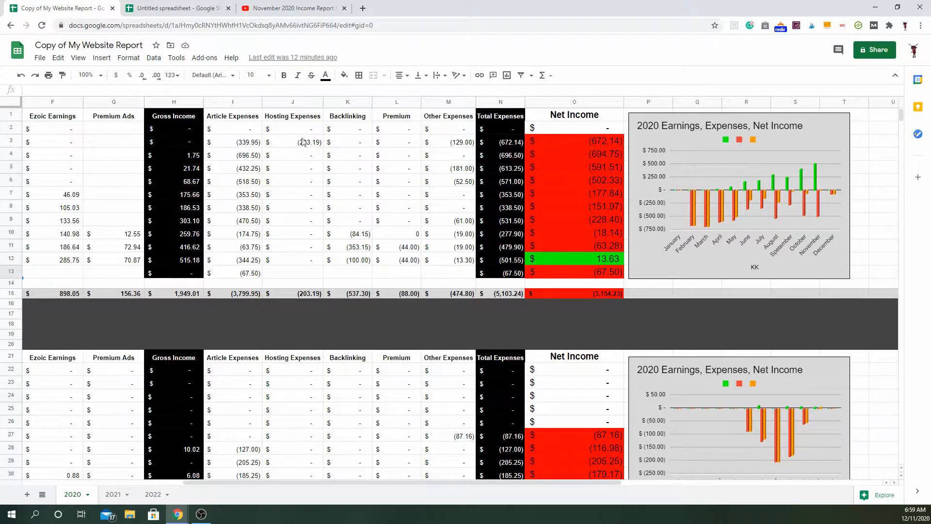
Switch to the untitled spreadsheet, enter the heading Organic Sessions in B1 and widen column B to fit it
left_click(179, 8)
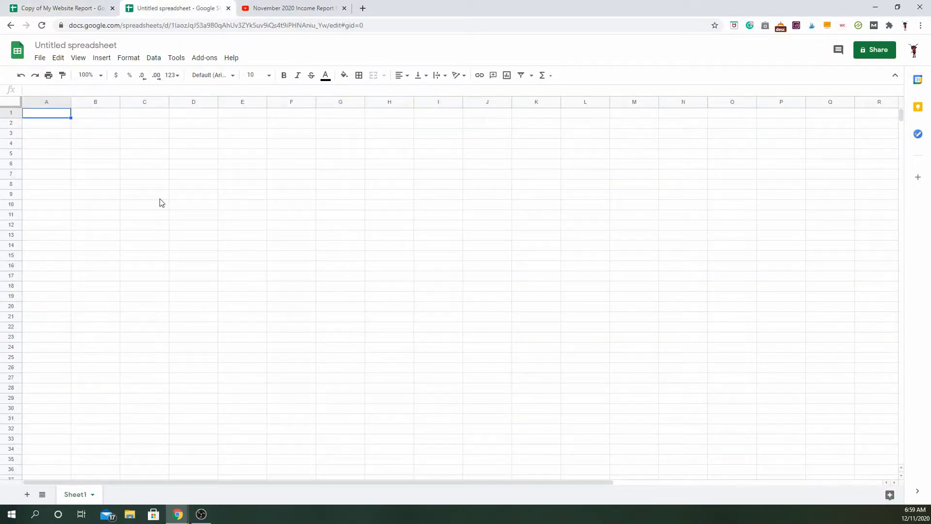
left_click(98, 116)
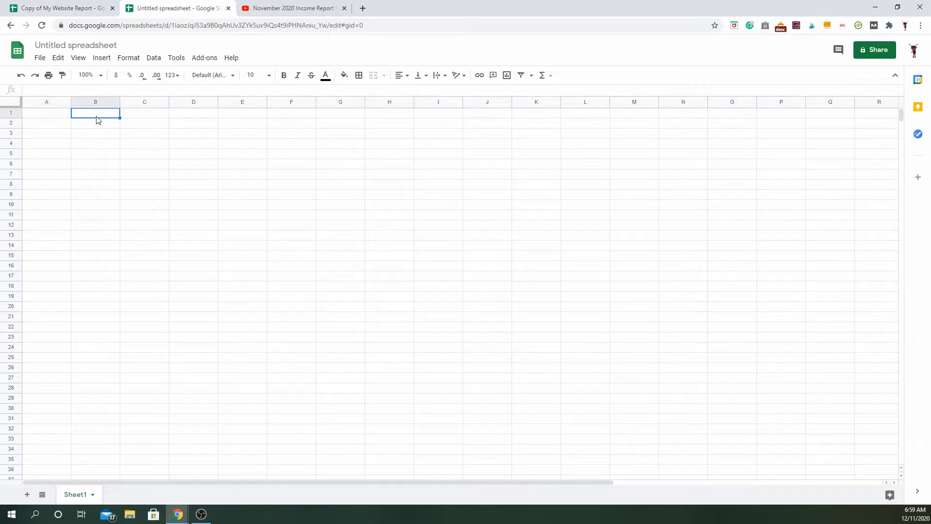
type("Sessions")
left_click(76, 117)
left_click(27, 90)
type("Organic")
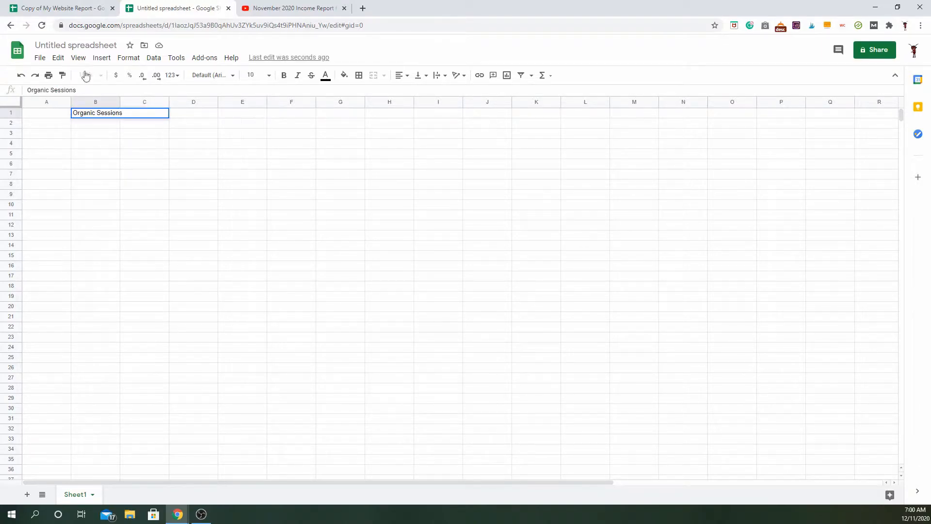
left_click(180, 186)
left_click(141, 116)
left_click(101, 111)
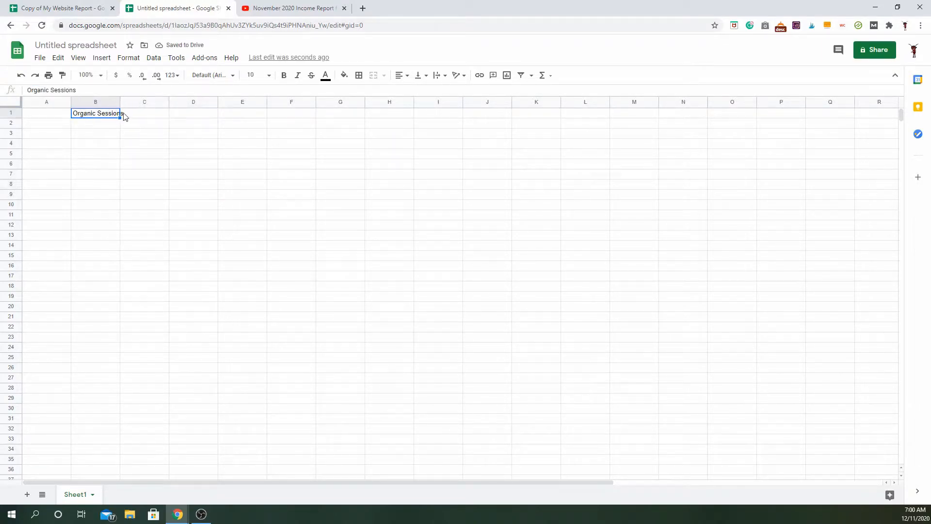
left_click_drag(121, 105, 127, 105)
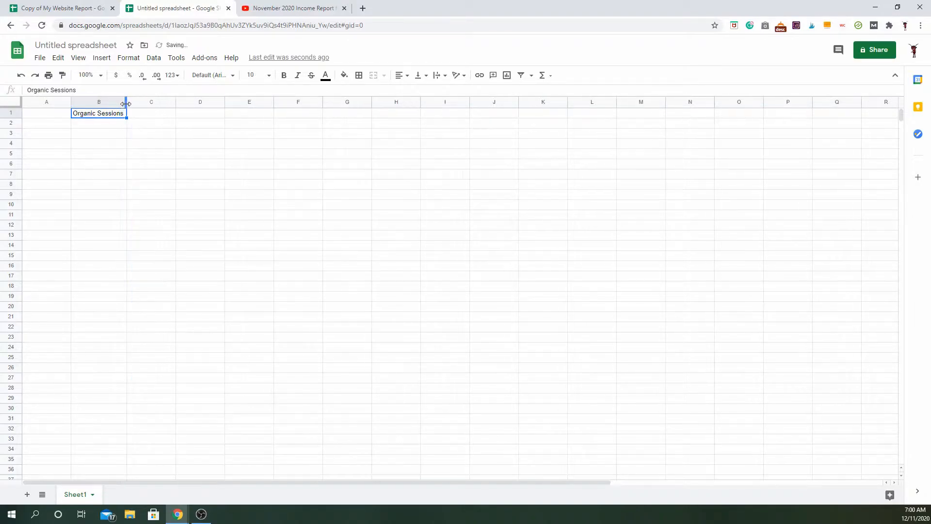
Enter the headings Total Sessions in C1, Affiliate in D1 and Ads in E1
left_click(140, 113)
type("Total Sessions")
left_click(141, 133)
left_click(192, 118)
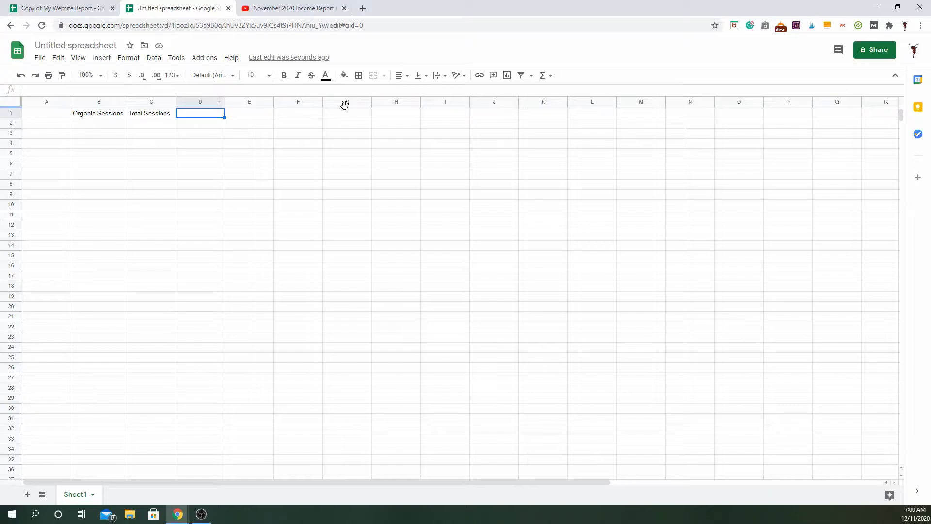
type("Affiliate")
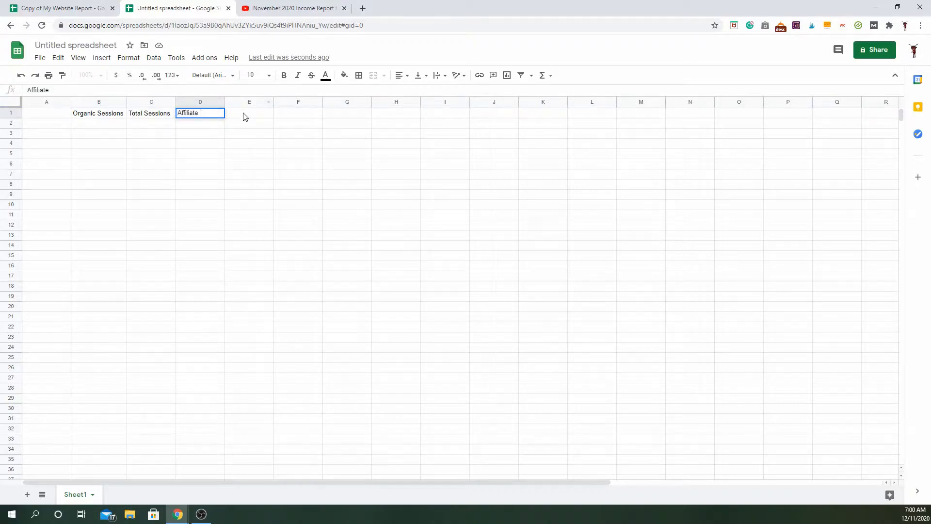
left_click(243, 117)
type("Ads")
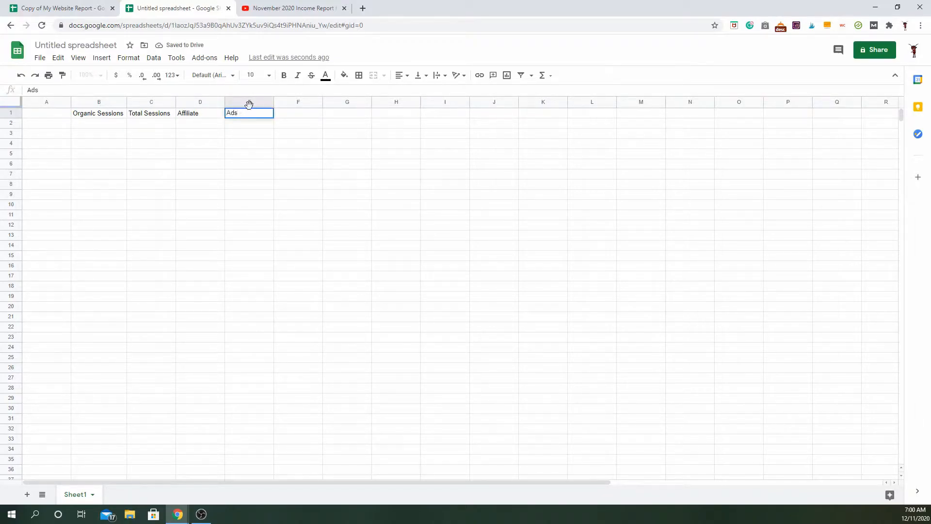
List the months January, February, March, April and May down cells A2 to A6
left_click(35, 126)
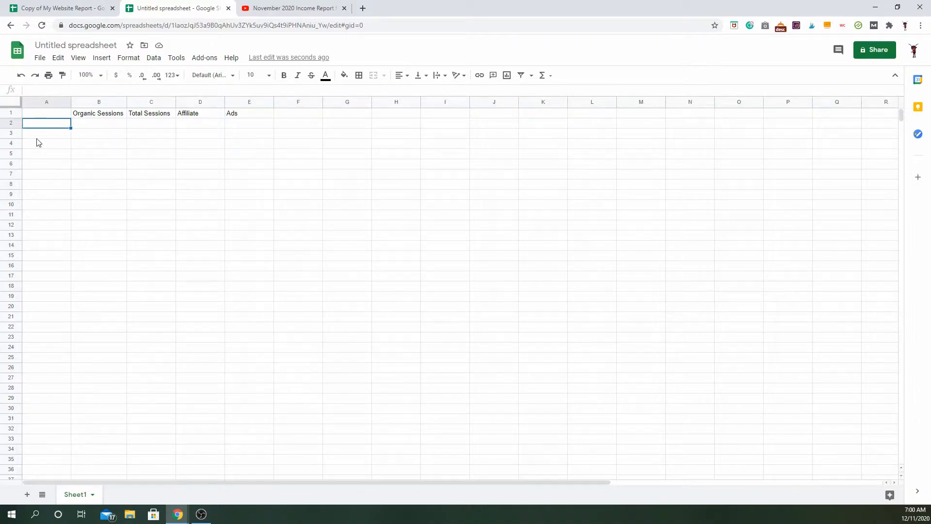
type("January")
key("Return")
type("February")
key("Return")
type("March")
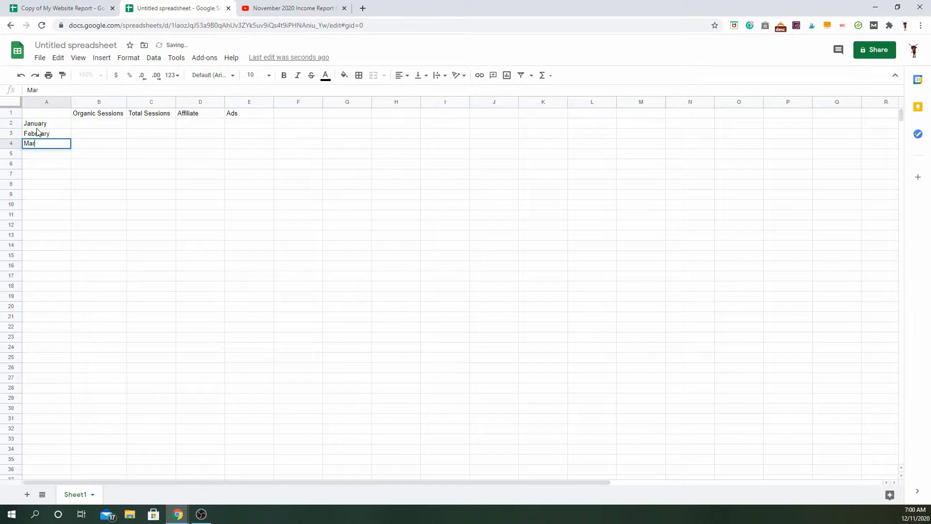
key("Return")
type("April")
key("Return")
type("May")
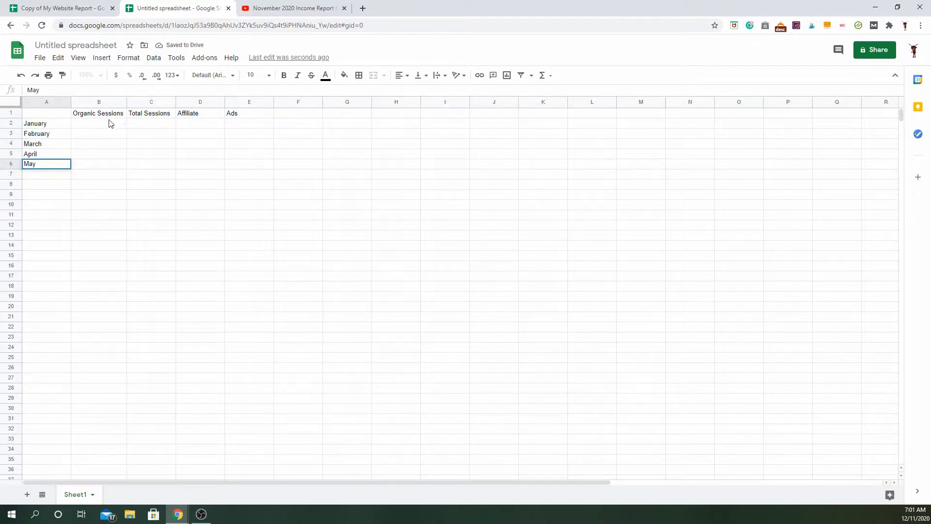
Enter the heading Gross Income in F1 and fill cells F1 to F15 with gray
left_click(289, 115)
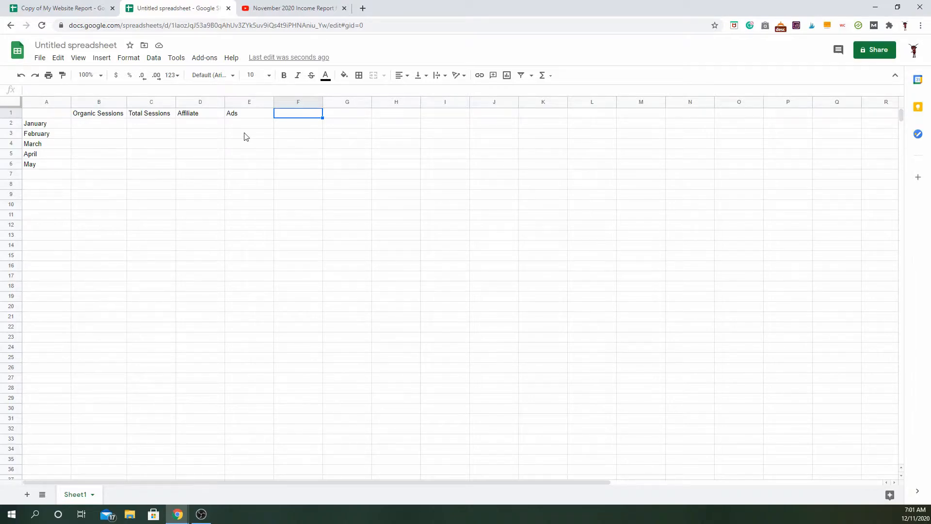
type("Gross Income")
key("Return")
left_click(290, 116)
left_click(298, 253, "shift")
left_click(344, 75)
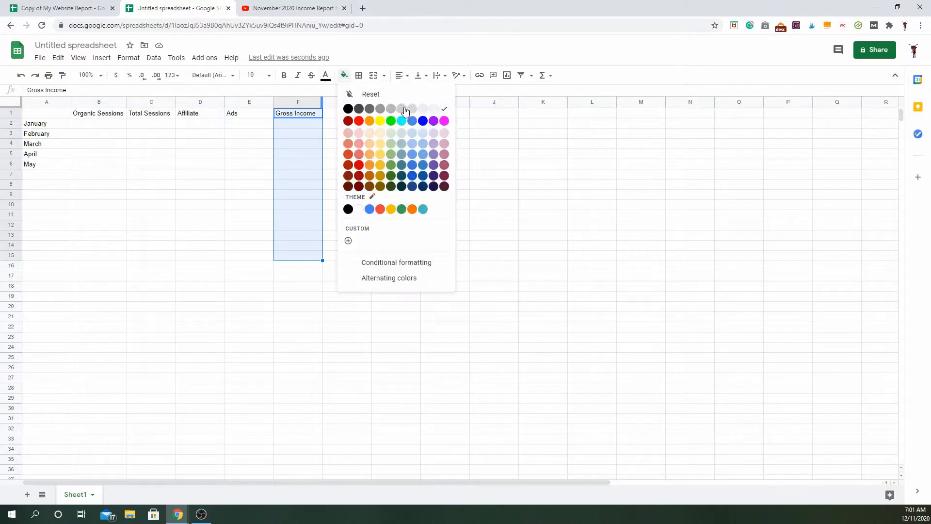
left_click(405, 112)
left_click(347, 184)
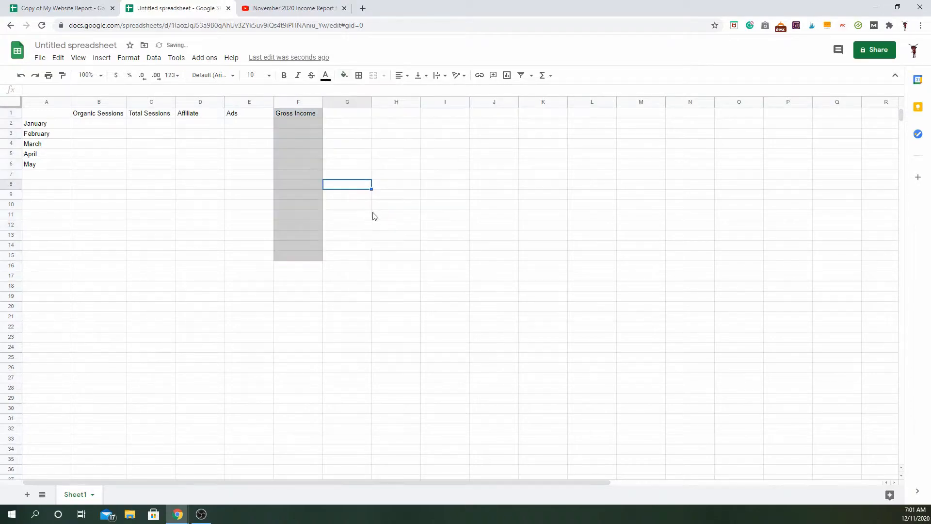
Insert the formula =SUM(B2:E2) in F2 for January's gross income
left_click(307, 125)
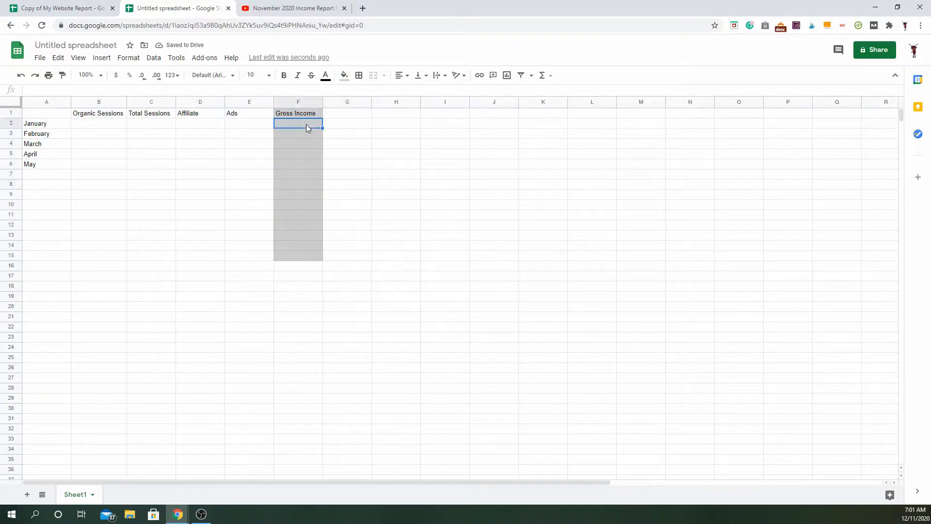
left_click(543, 77)
left_click(555, 96)
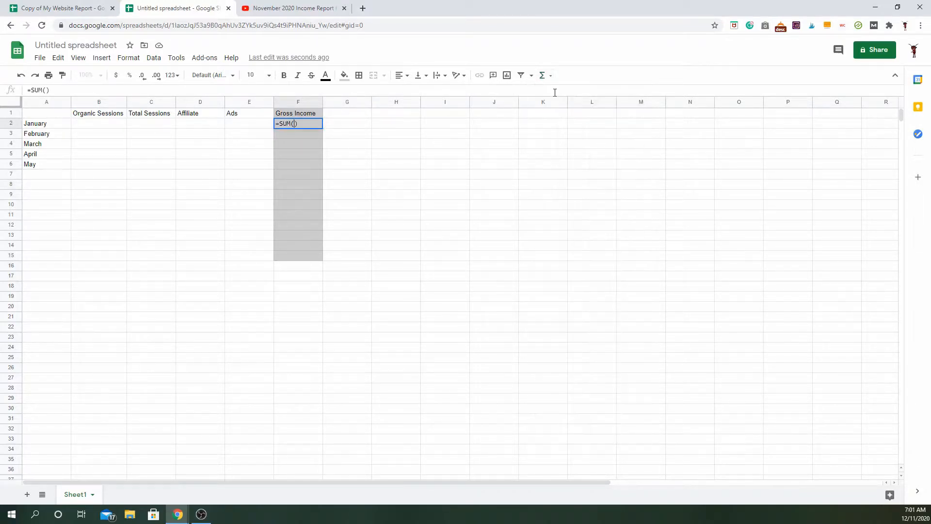
left_click(92, 127)
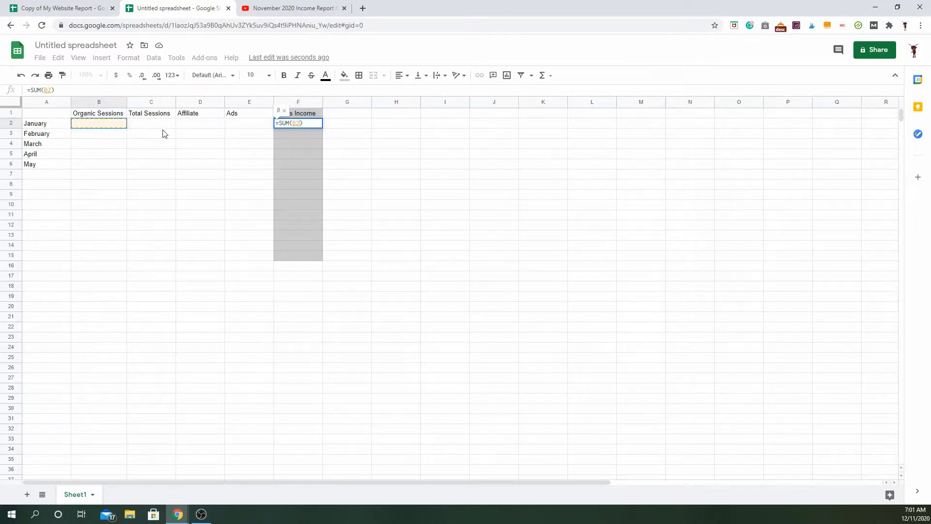
left_click(233, 126, "shift")
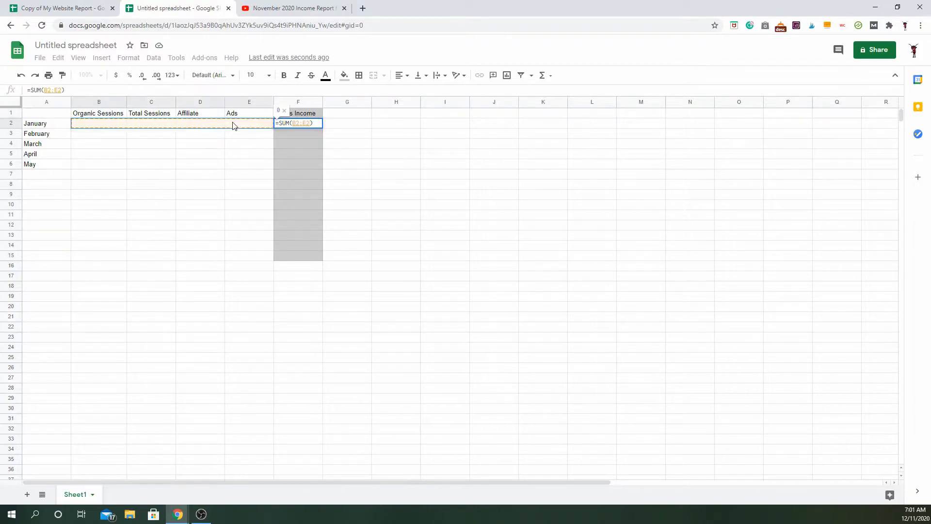
key("Return")
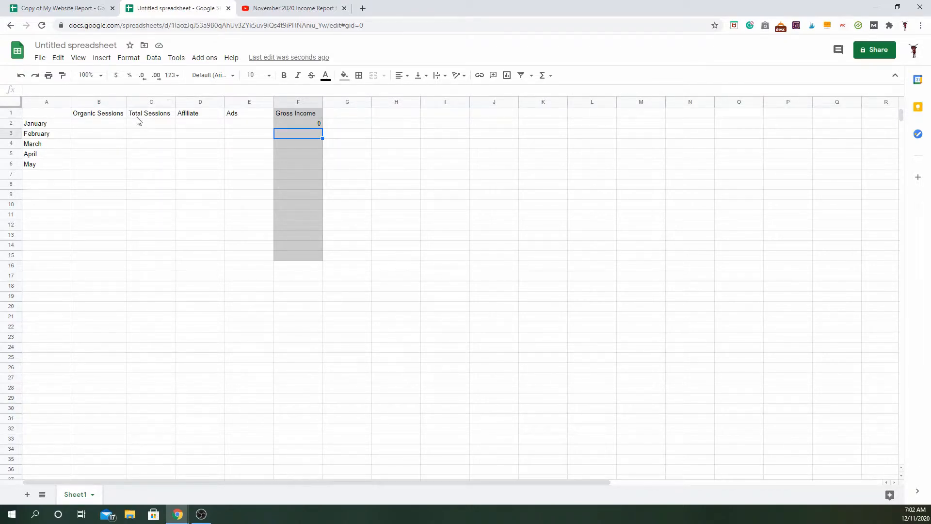
Correct the January gross income formula in F2 to =SUM(D2:E2), covering only Affiliate and Ads
double_click(298, 126)
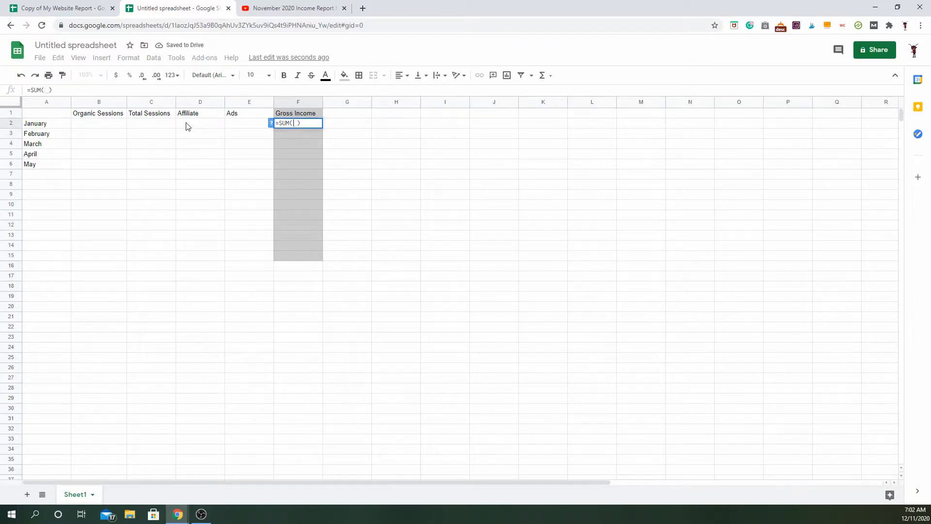
left_click_drag(187, 127, 247, 124)
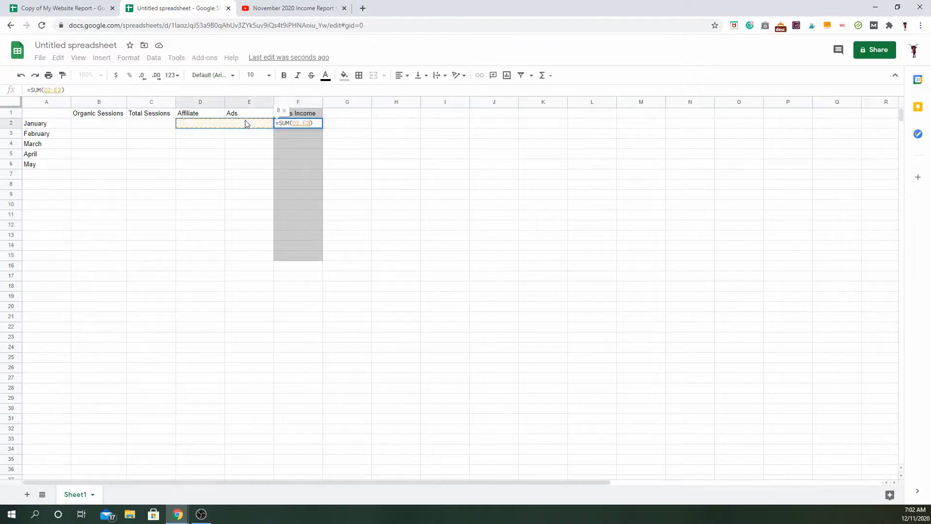
key("Return")
Fill in January's row with 30000 organic sessions, 35000 total sessions, 5 for Affiliate and 10 for Ads
left_click(103, 127)
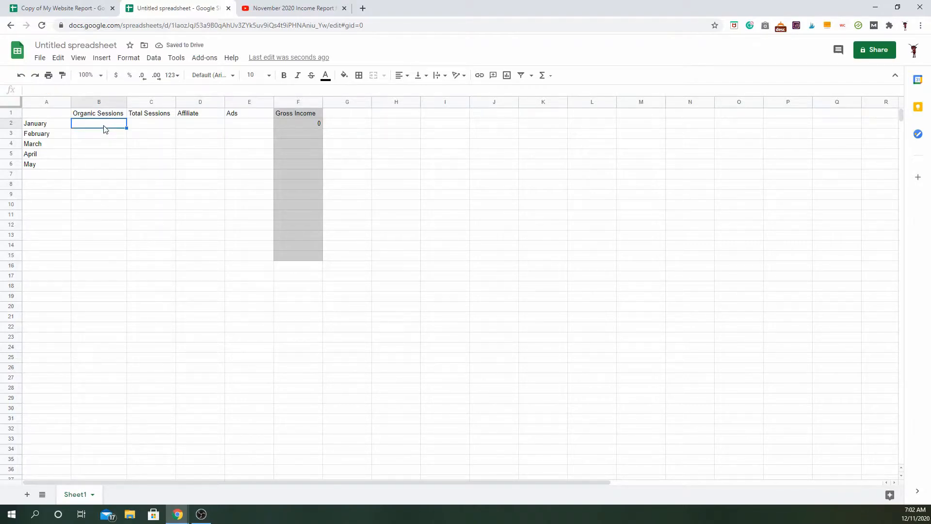
type("30000")
key("Tab")
type("35000")
left_click(173, 196)
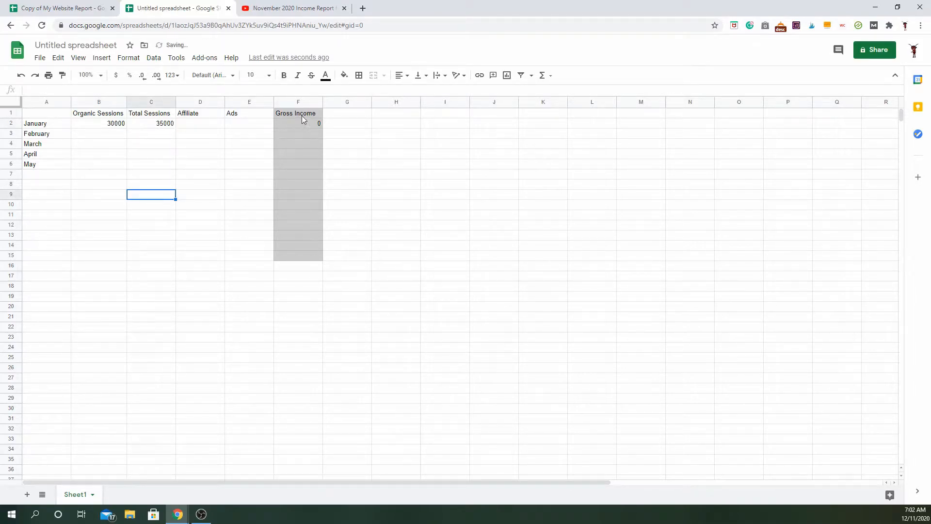
left_click(186, 122)
type("5")
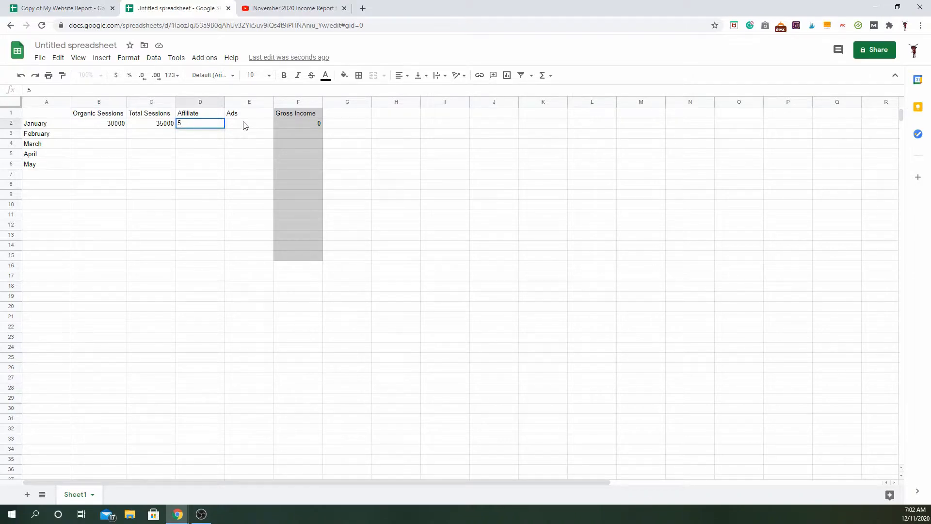
left_click(245, 124)
type("10")
left_click(249, 185)
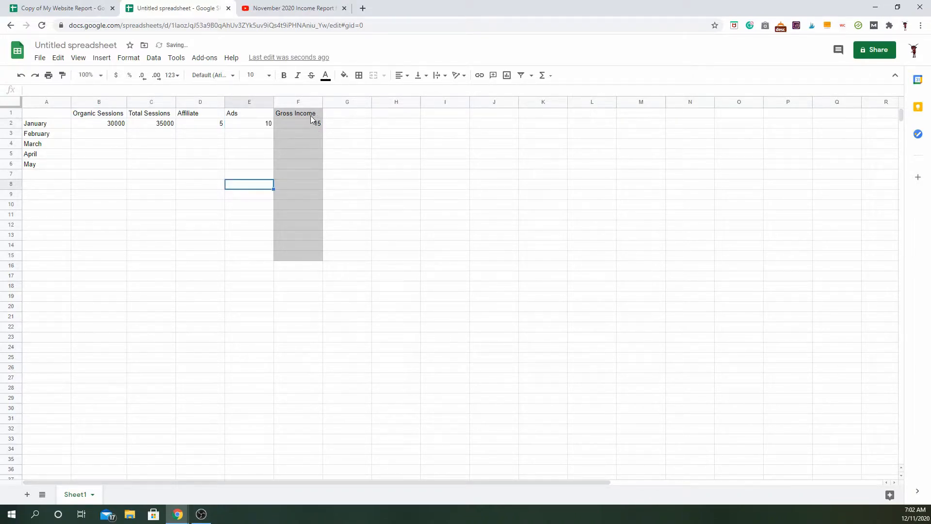
Enter February's earnings as 10 for Affiliate and 11 for Ads
left_click(201, 135)
type("10")
left_click(251, 135)
type("11")
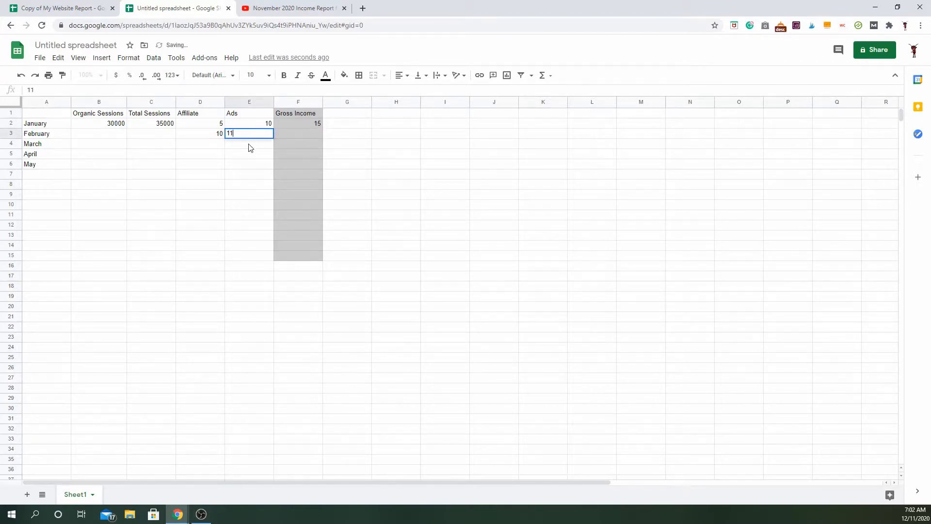
Insert the formula =SUM(D3:E3) in F3 for February's gross income
key("Tab")
left_click(543, 75)
left_click(551, 93)
left_click_drag(211, 135, 250, 135)
key("Return")
Insert the gross income formulas =SUM(D4:E4) in F4 for March and =SUM(D5:E5) in F5 for April
left_click(198, 147)
left_click(297, 145)
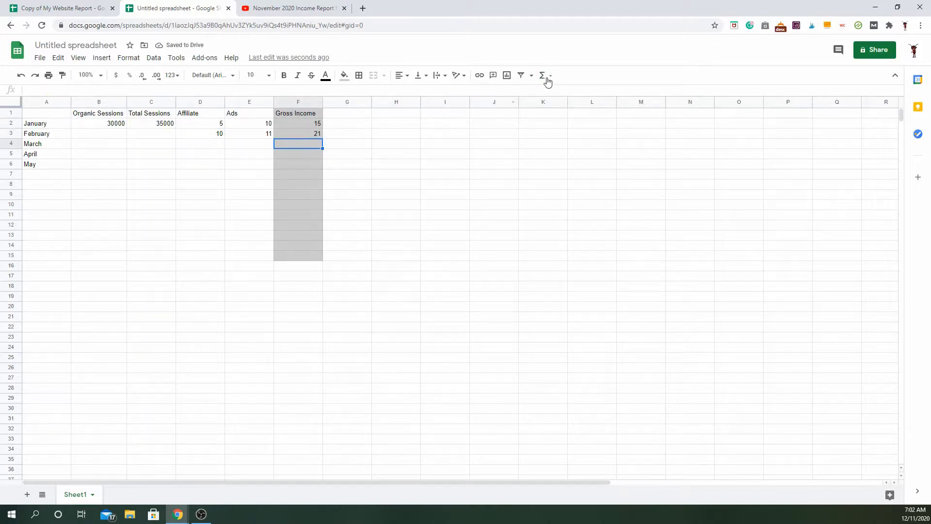
left_click(543, 75)
left_click(551, 92)
left_click(213, 144)
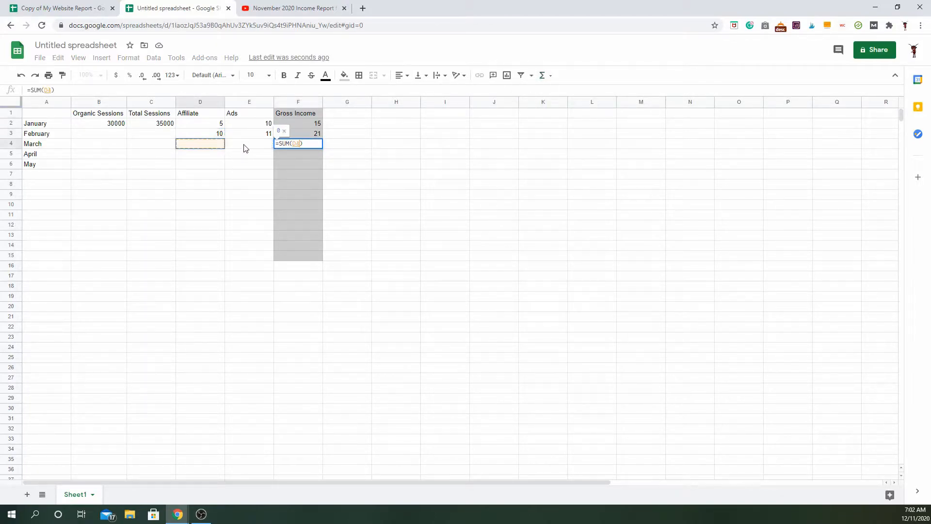
left_click_drag(246, 148, 240, 144)
key("Return")
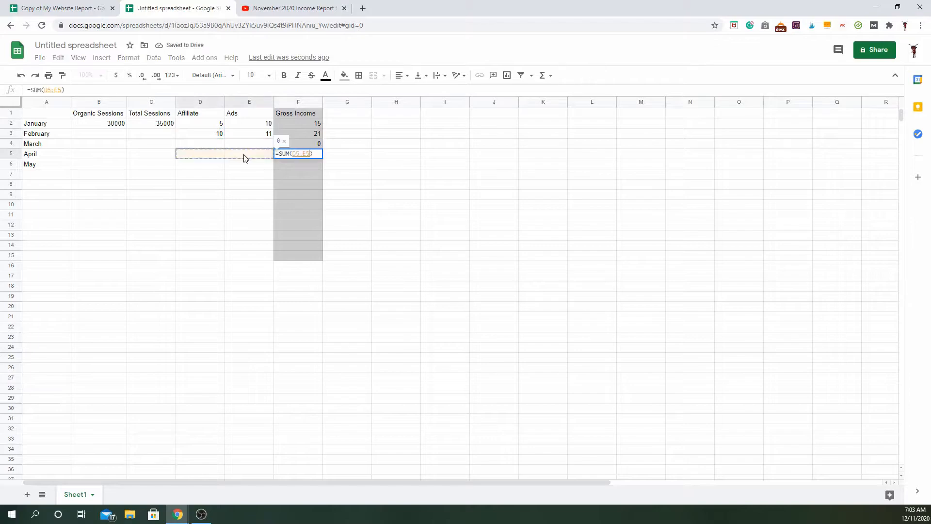
key("Return")
Insert the formula =SUM(D6:E6) in F6 for May's gross income
left_click(543, 76)
left_click(551, 92)
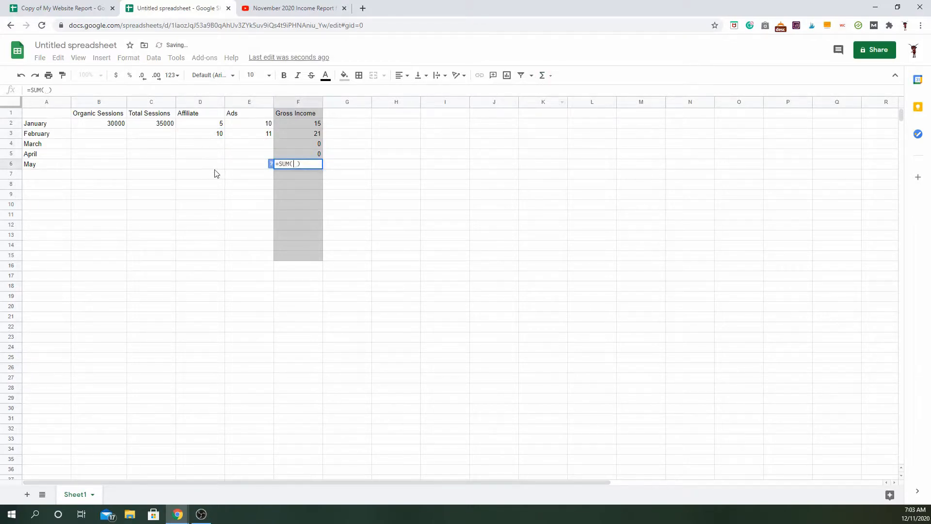
left_click(214, 165)
left_click_drag(214, 169, 247, 168)
key("Return")
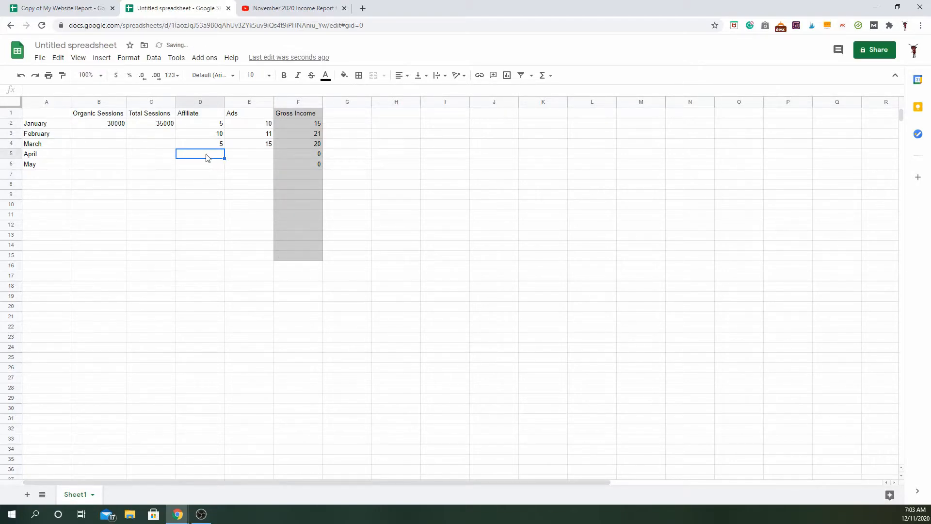
Enter Affiliate and Ads earnings of 4 and 8 for April, and 12 and 30 for May
type("4")
left_click(246, 158)
type("8")
left_click(212, 168)
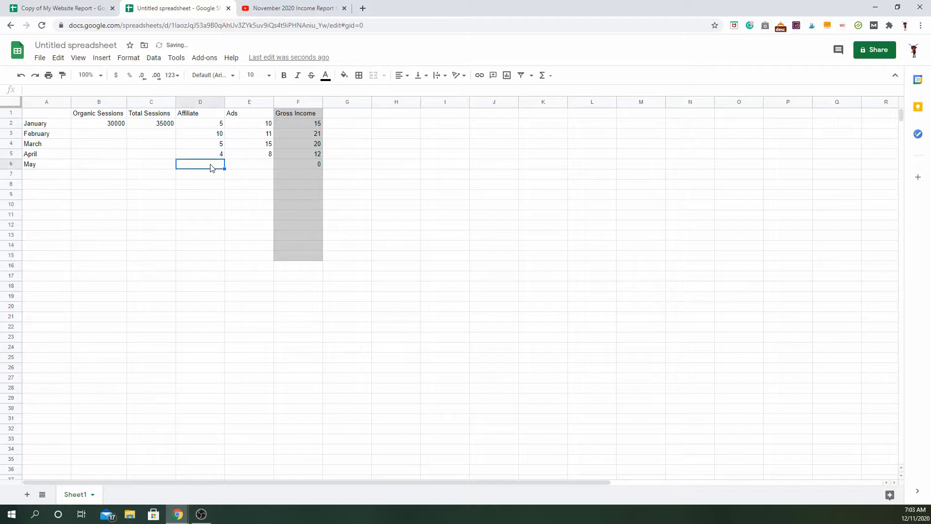
type("12")
key("Tab")
type("30")
left_click(227, 204)
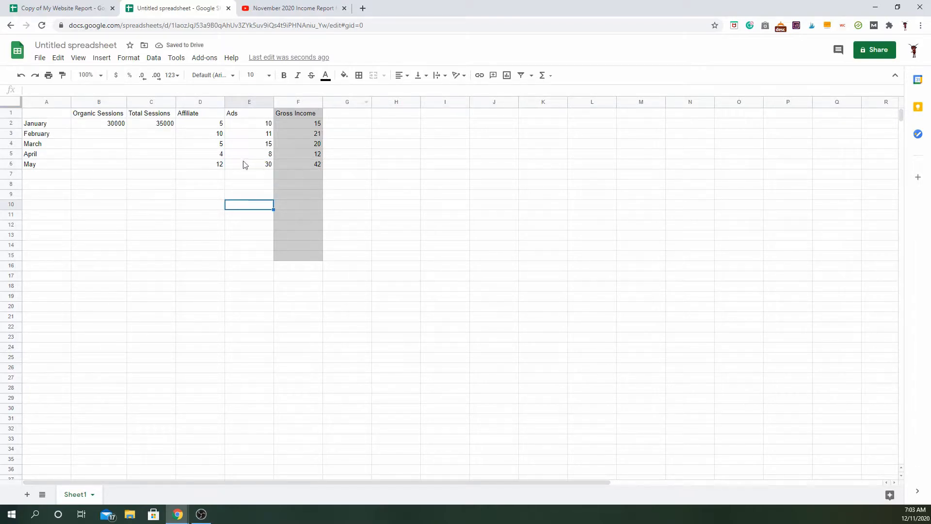
Label A15 as Total and insert the formula =SUM(F2:F13) in F15 to total the gross income
left_click(43, 257)
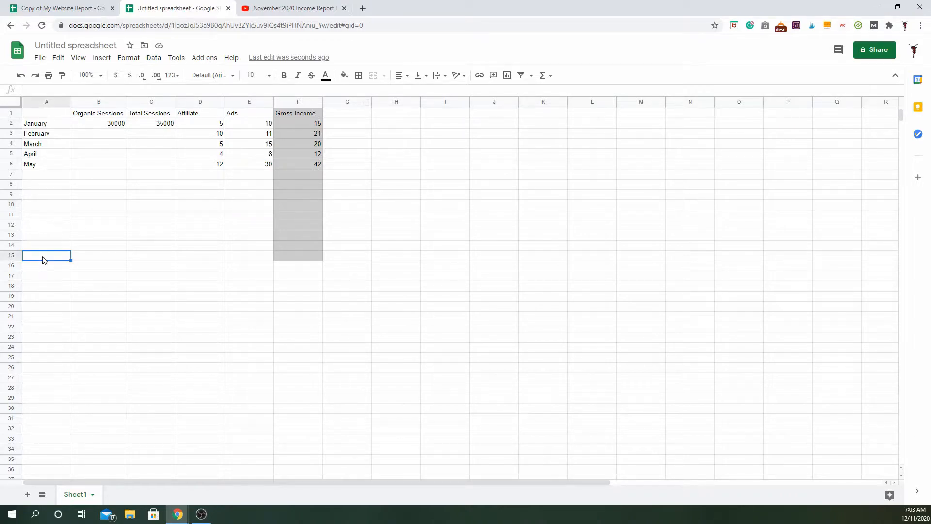
type("Total")
left_click(285, 260)
left_click(542, 76)
left_click(552, 92)
left_click(302, 120)
left_click_drag(288, 210, 304, 240)
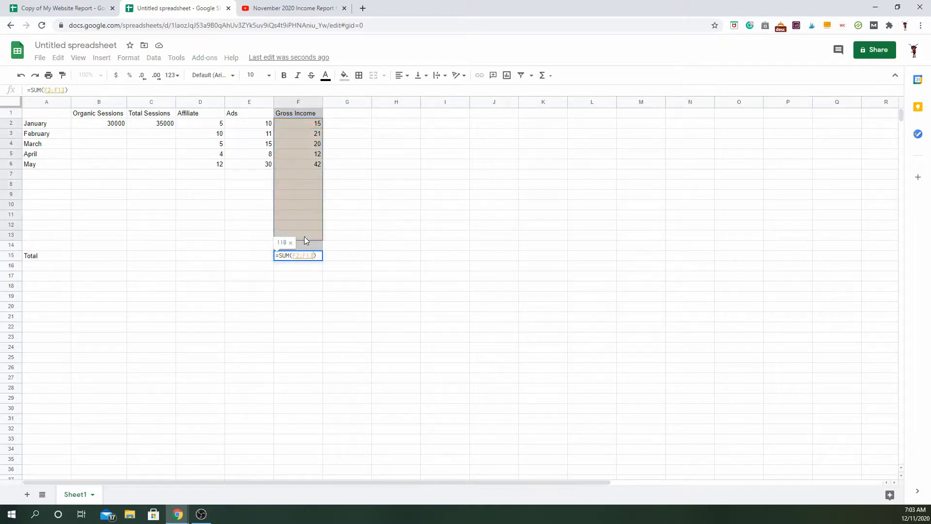
key("Return")
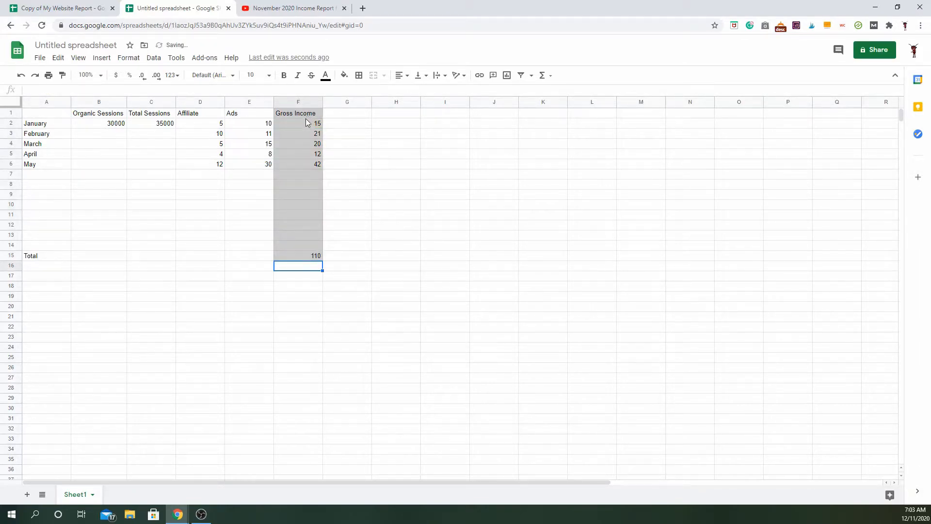
Add the column headers Articles, Hosting, Backlinks, Premium and Total Expenses in G1 through K1
left_click(342, 115)
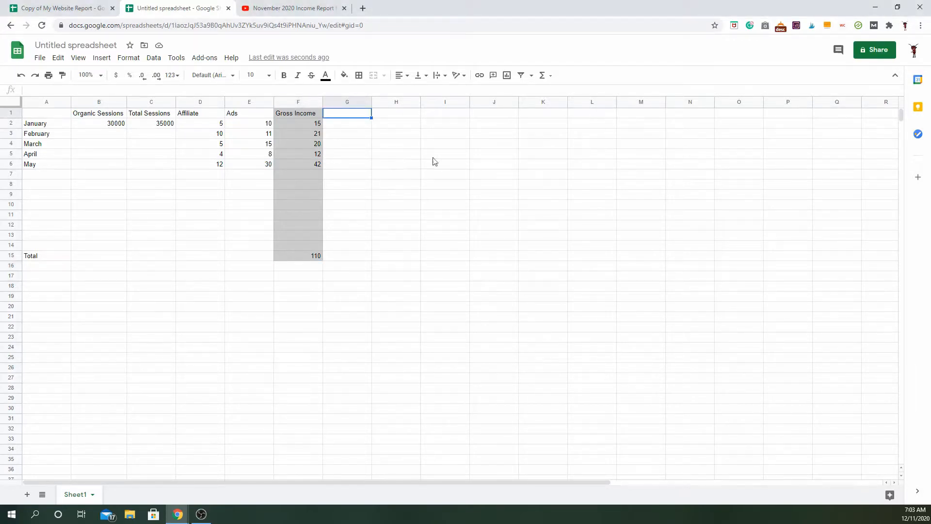
type("Articles")
left_click(399, 114)
type("Hosting")
left_click(445, 114)
type("Backlinks")
left_click(487, 113)
type("Premium")
left_click(538, 116)
type("T")
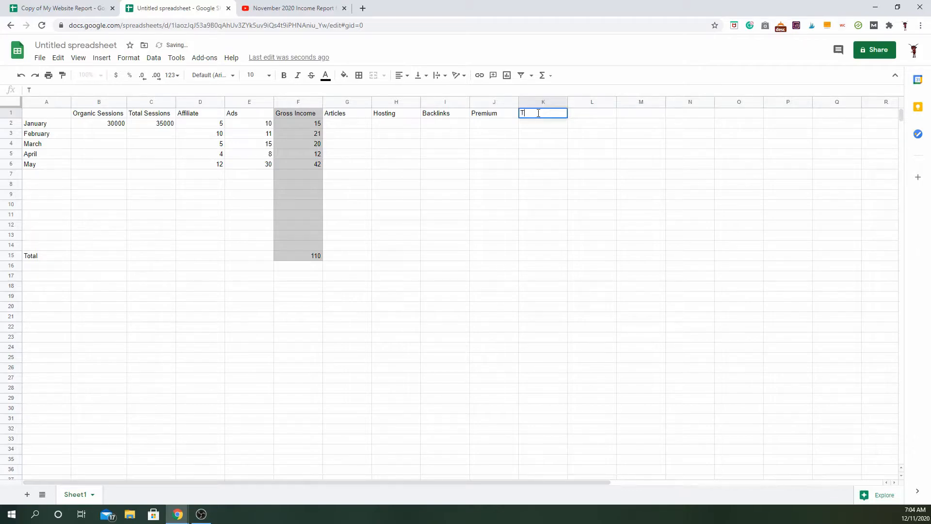
type("otal Expenses")
Enter January's expenses: -200 for Articles, -50 for Hosting, -50 for Backlinks and -10 for Premium
left_click(342, 125)
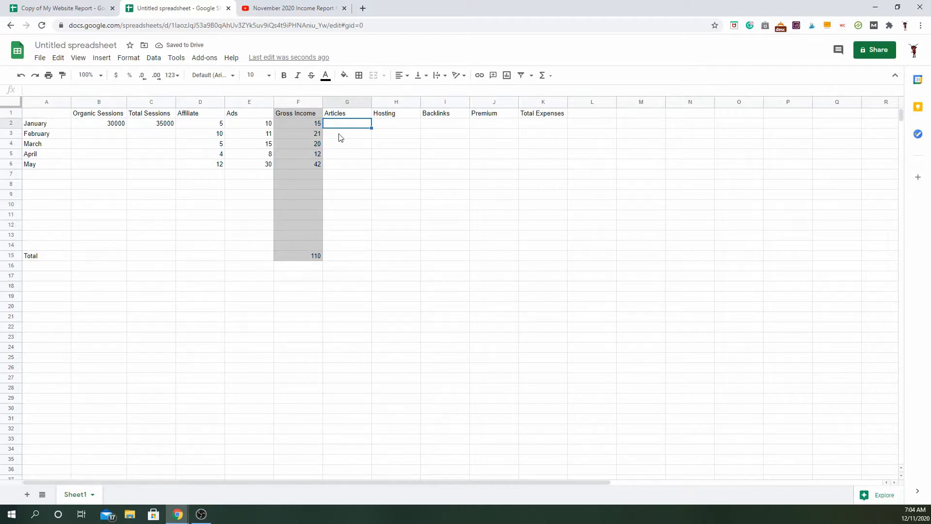
type("-200")
left_click(392, 123)
type("-")
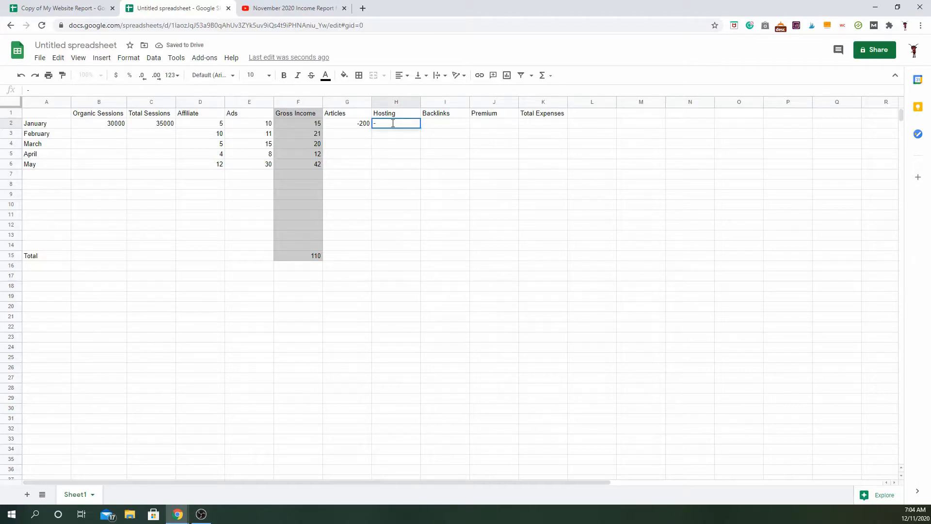
type("50")
left_click(431, 125)
type("-")
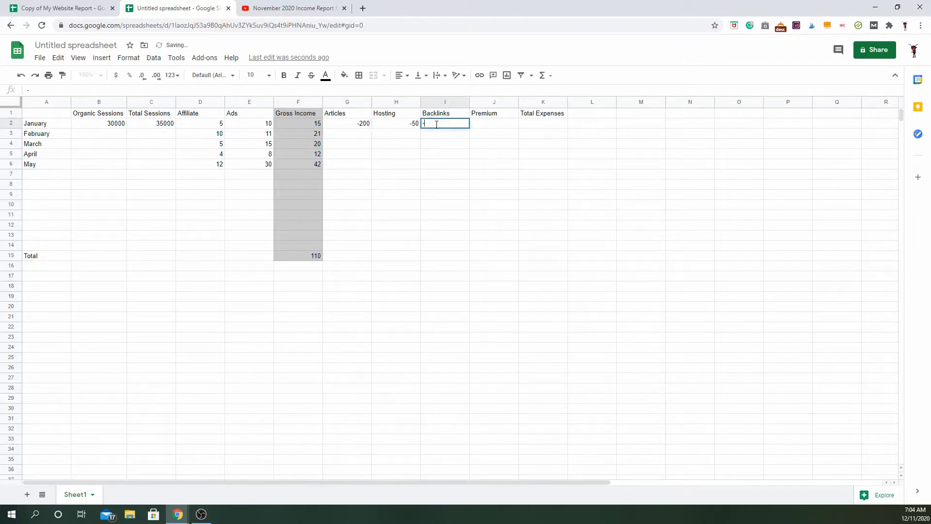
type("50")
left_click(485, 127)
type("-10")
key("Tab")
Enter the formula =SUM(G2:J2) in K2 for January's total expenses
left_click(351, 124)
left_click(537, 125)
type("=SUM(")
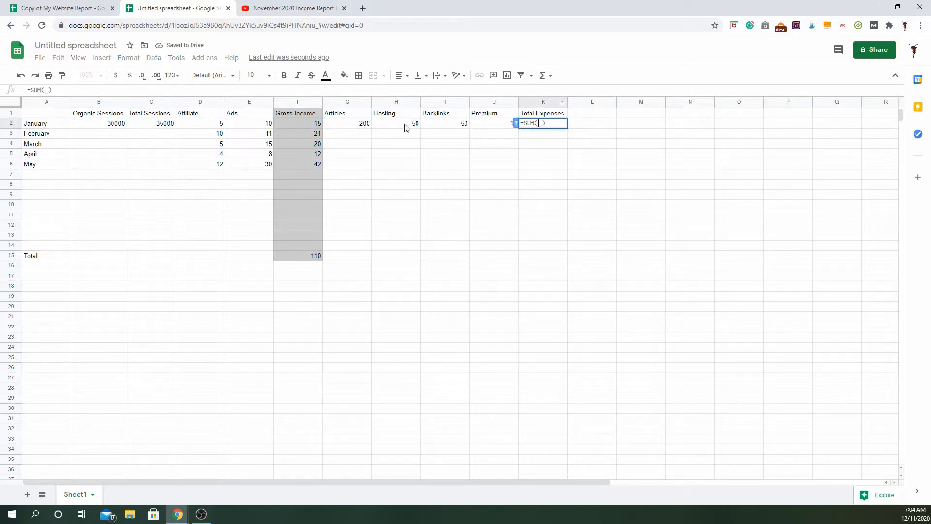
left_click(358, 125)
left_click(497, 125, "shift")
key("Return")
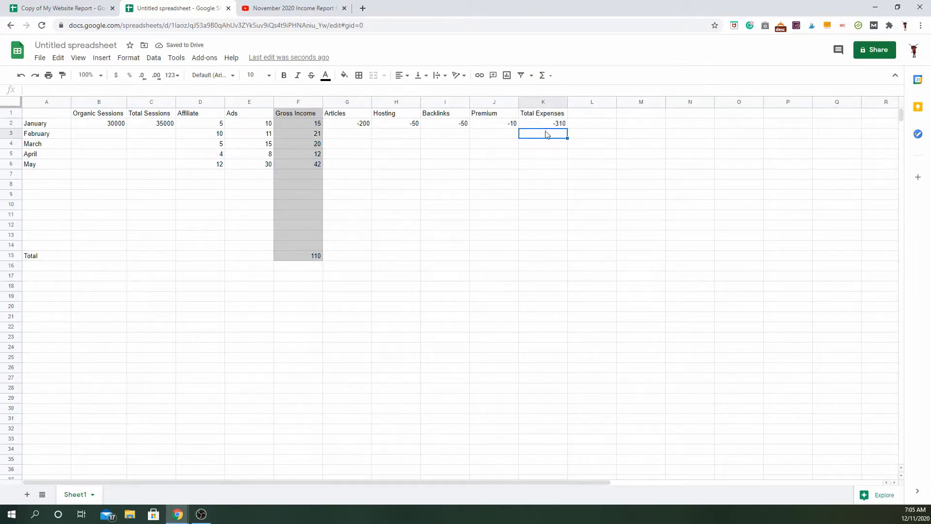
Fill in February to May expenses: Articles -230, -350, -250 and -100, with Hosting -50, Backlinks -50 and Premium -10 each month
left_click(358, 135)
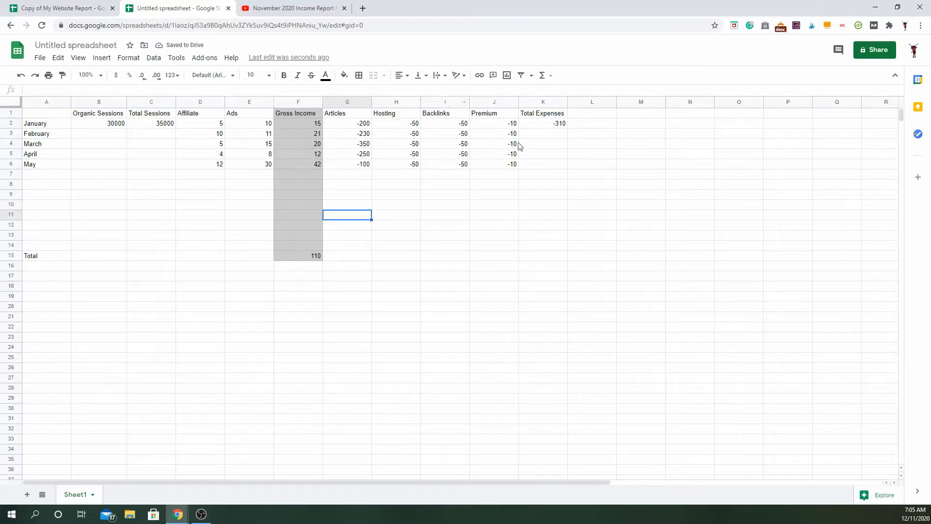
Insert the formula =SUM(G3:J3) in K3 for February's total expenses
left_click(541, 136)
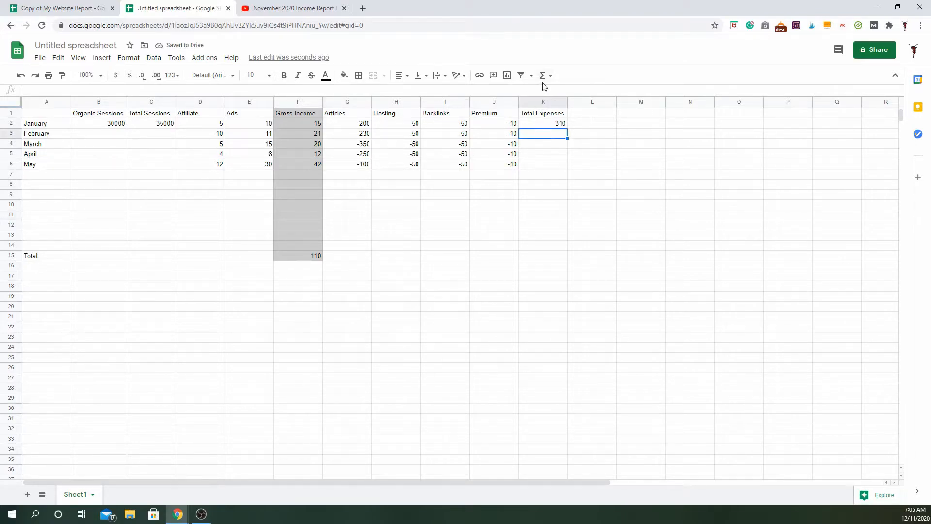
left_click(543, 75)
left_click(550, 90)
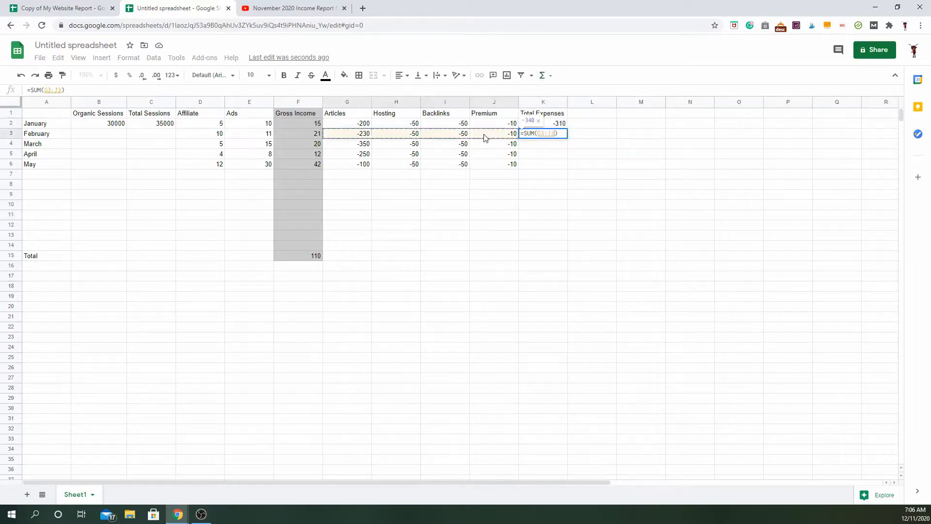
key("Return")
Insert the formula =SUM(G4:J4) in K4 for March's total expenses
left_click(543, 75)
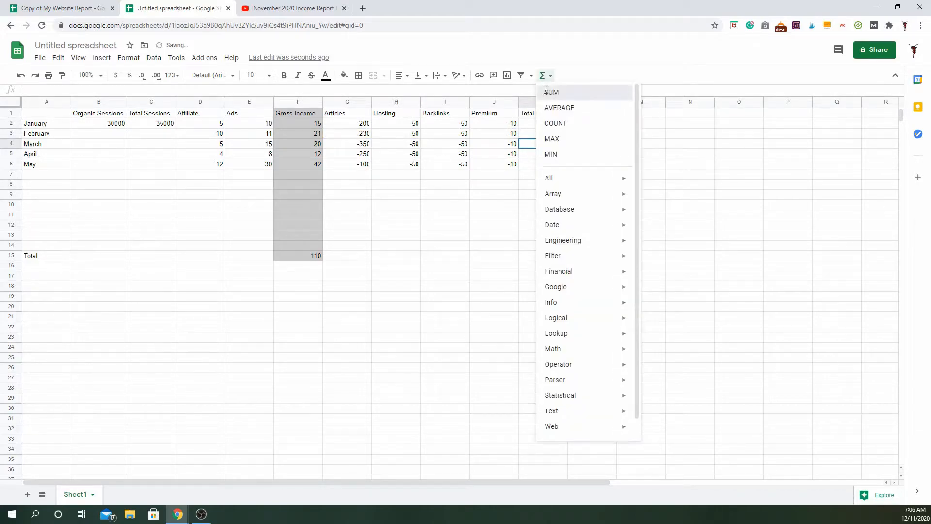
left_click(551, 92)
left_click(362, 145)
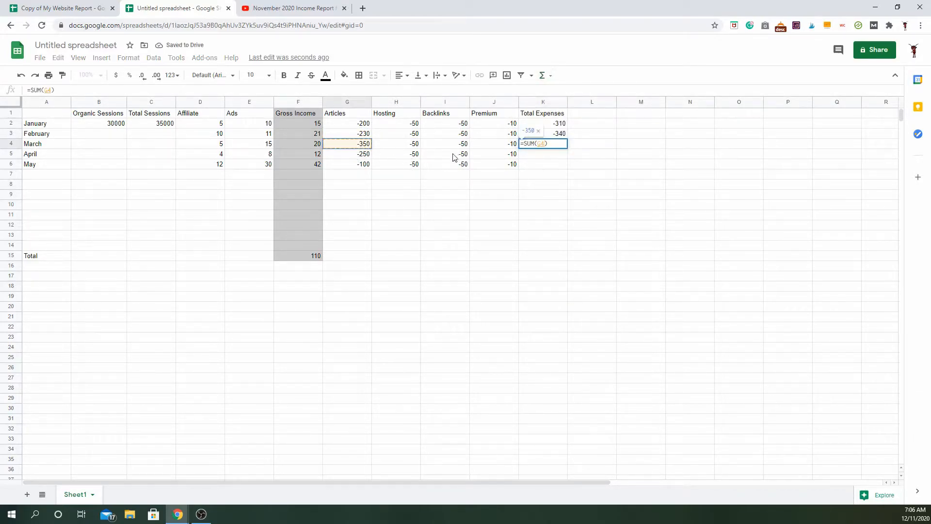
left_click(487, 147, "shift")
key("Return")
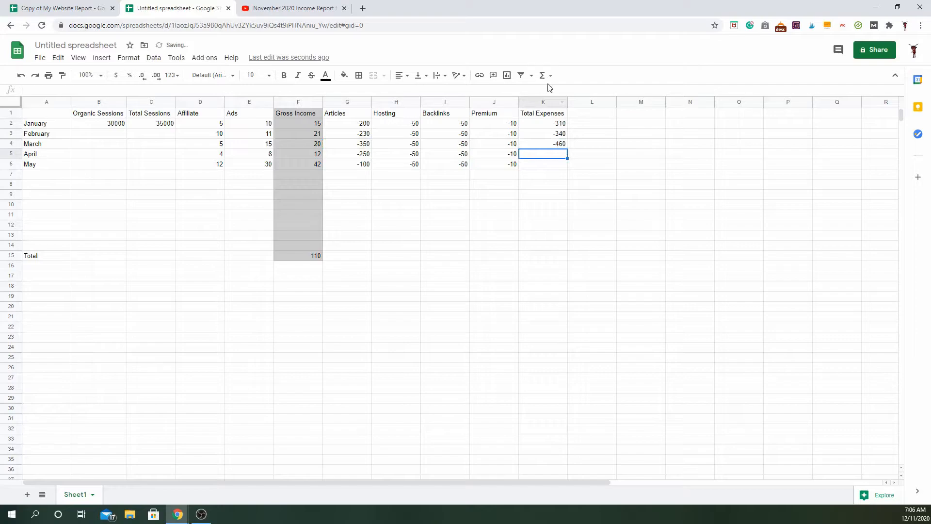
Insert the formula =SUM(G5:J5) in K5 for April's total expenses
left_click(544, 76)
left_click(551, 91)
left_click(356, 154)
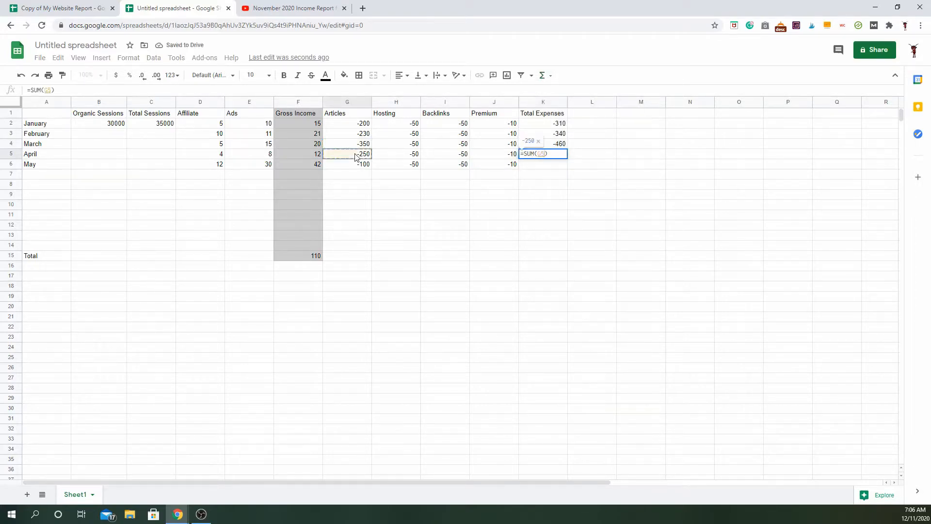
left_click(491, 156, "shift")
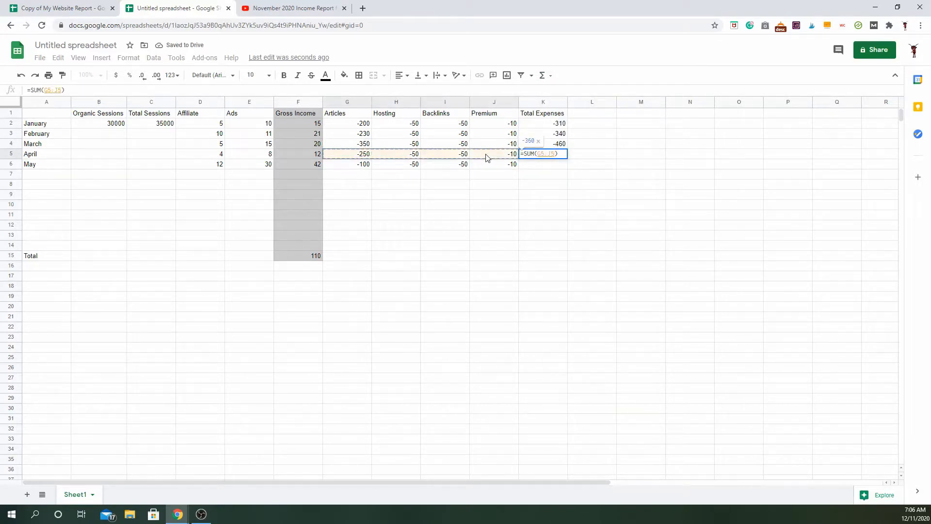
key("Return")
Insert the formula =SUM(G6:J6) in K6 for May's total expenses
left_click(544, 76)
left_click(551, 92)
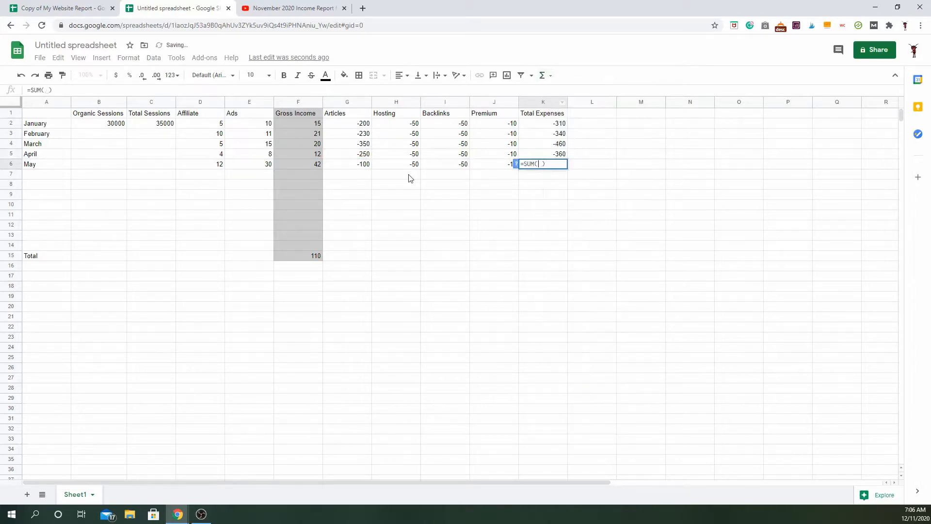
left_click(361, 165)
left_click(492, 166, "shift")
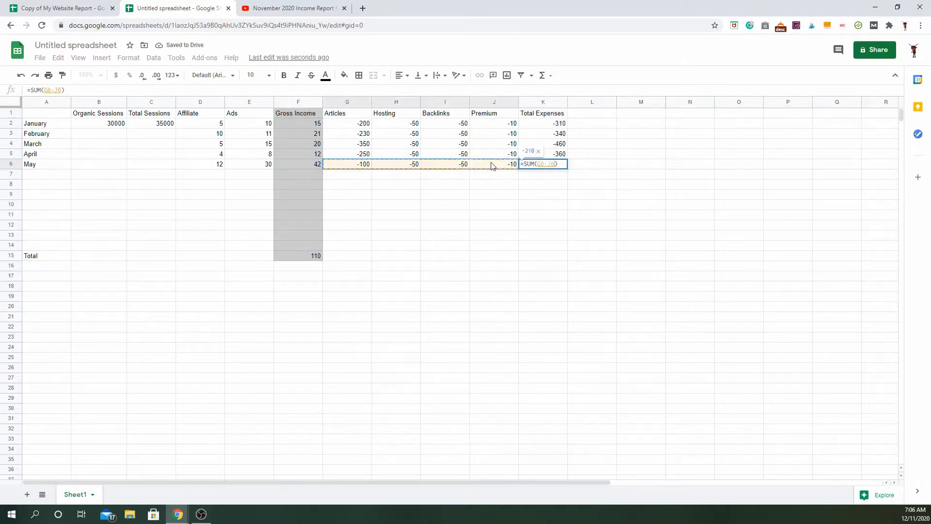
key("Return")
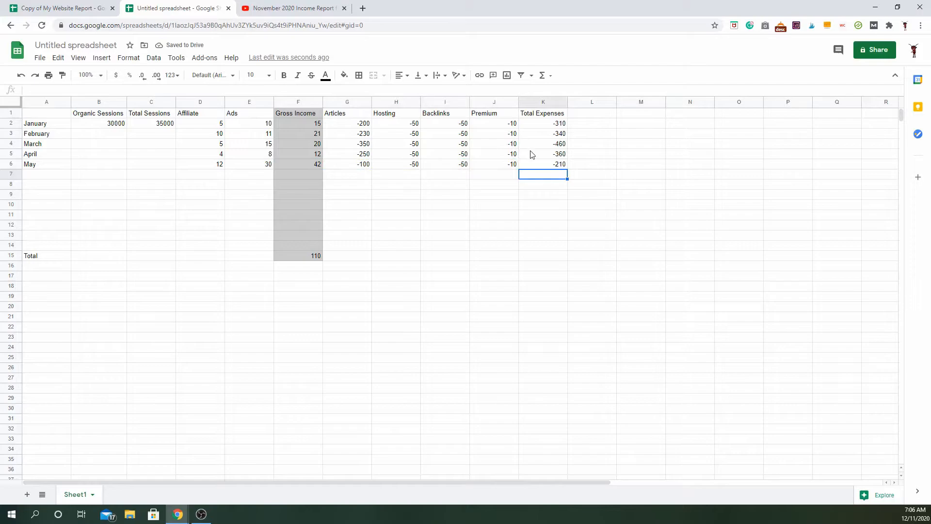
Insert the formula =SUM(K2:K13) in K15 of the Total row to sum the monthly expenses
left_click(556, 259)
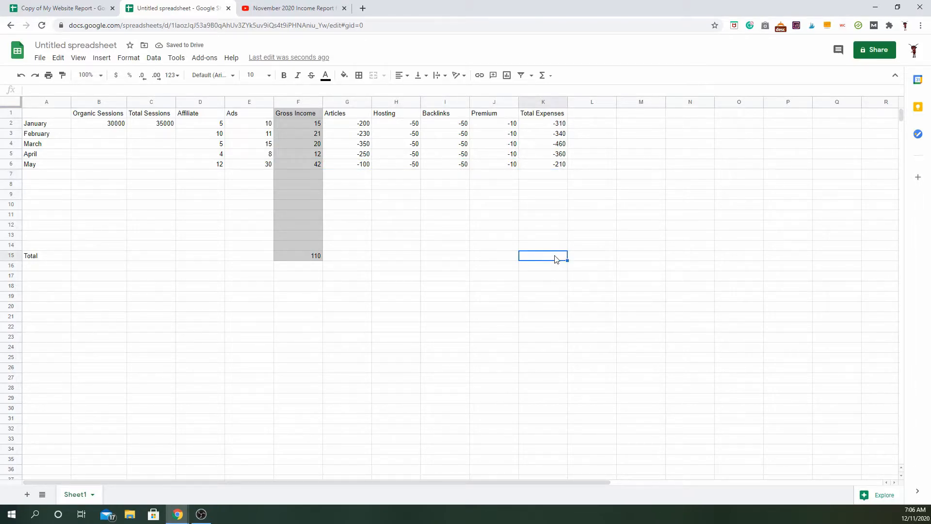
left_click(544, 75)
left_click(551, 93)
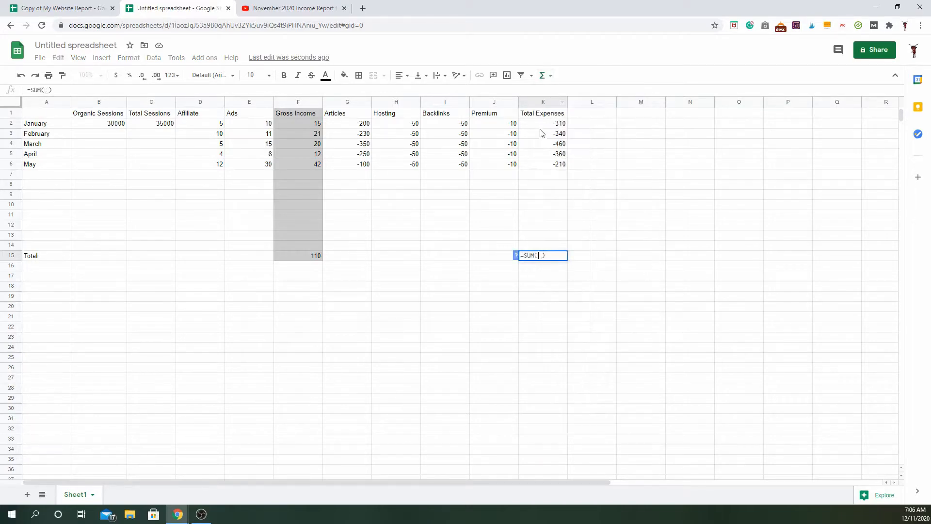
left_click(542, 124)
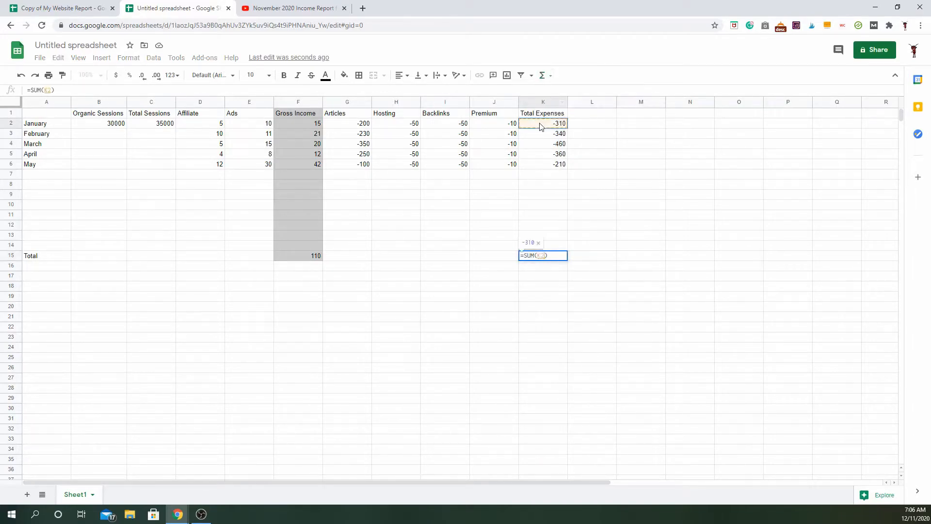
left_click(551, 237, "shift")
key("Return")
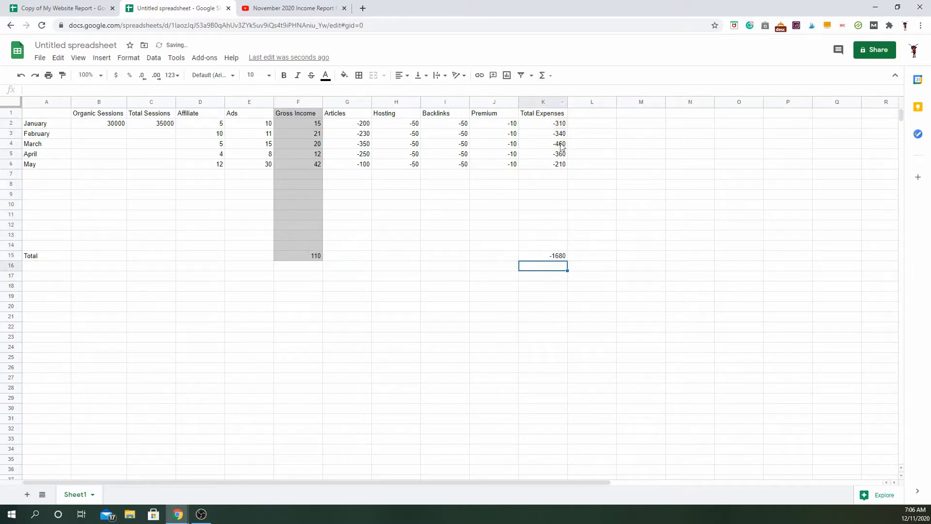
Add the column header Net Income in L1
left_click(592, 116)
type("Net ")
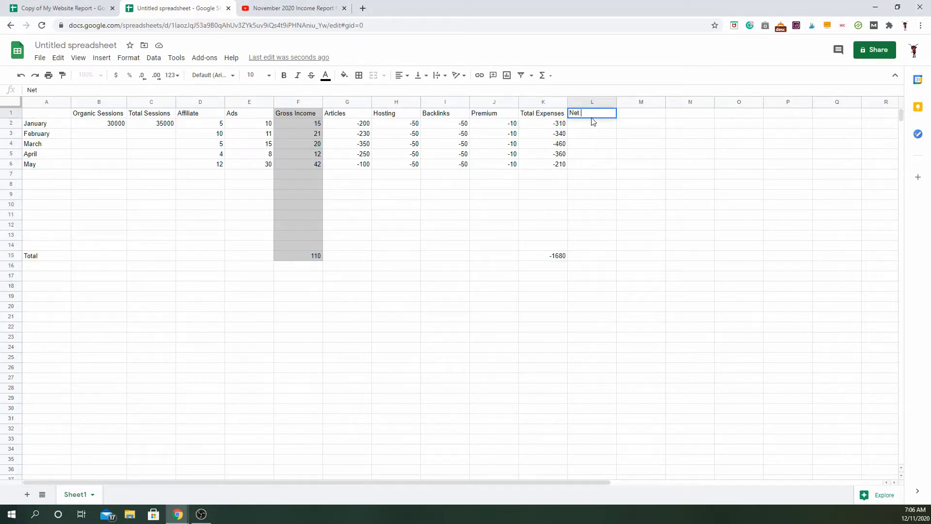
type("Income")
Shade the Total Expenses column from K1 to K15 with a light gray fill
key("Left")
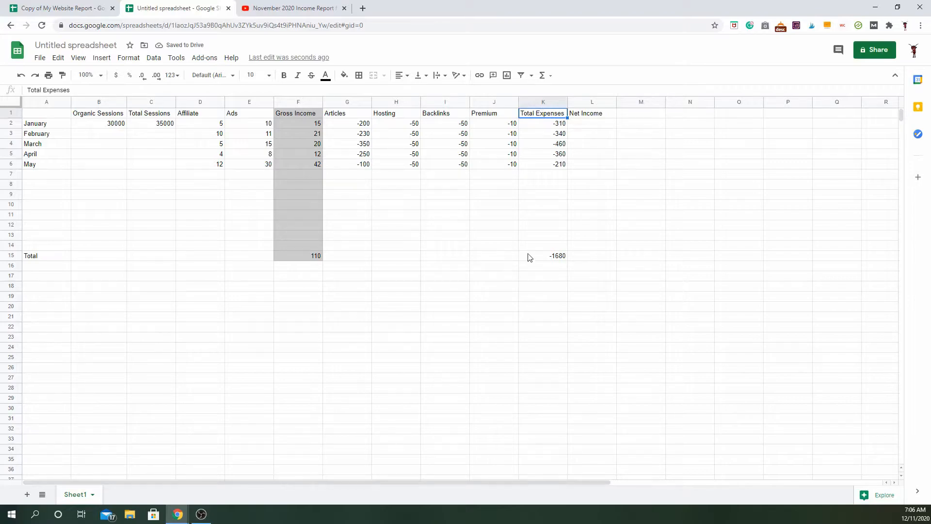
left_click(529, 257, "shift")
left_click(344, 75)
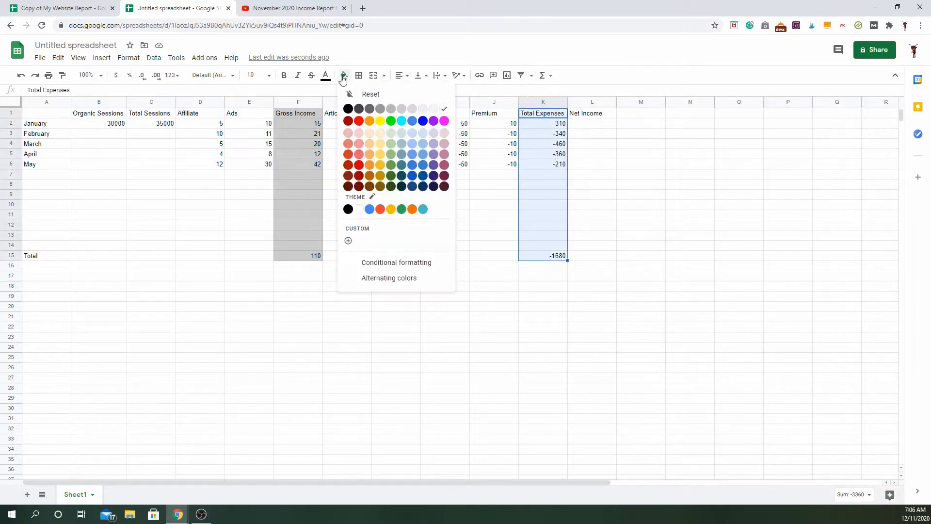
left_click(422, 107)
Insert the formula =SUM(F15:K15) in L15 to calculate the overall net income
left_click(589, 124)
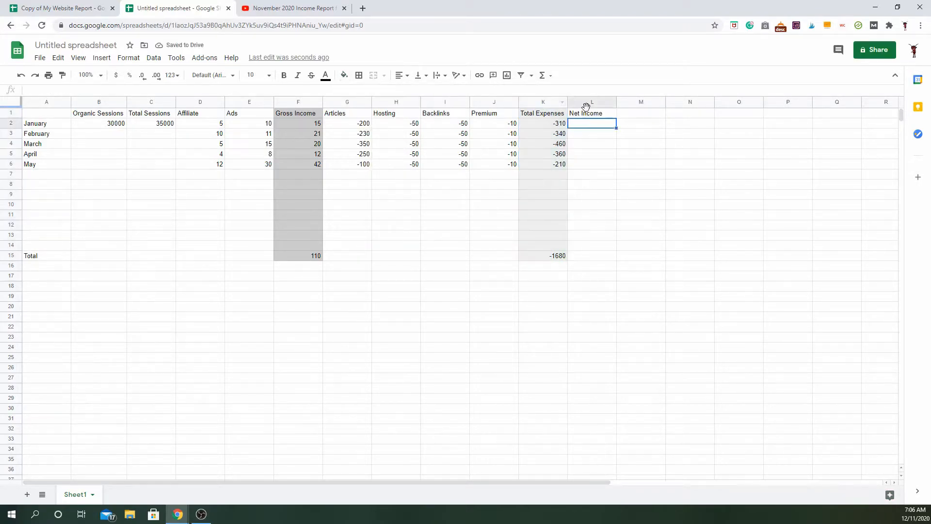
left_click(592, 256)
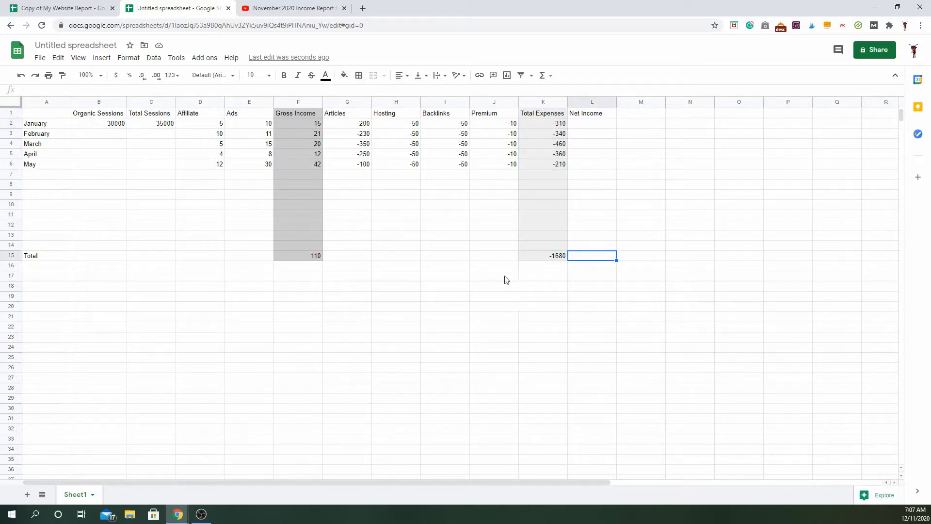
left_click(543, 76)
left_click(549, 92)
left_click(314, 256)
left_click(550, 257, "ctrl")
key("Return")
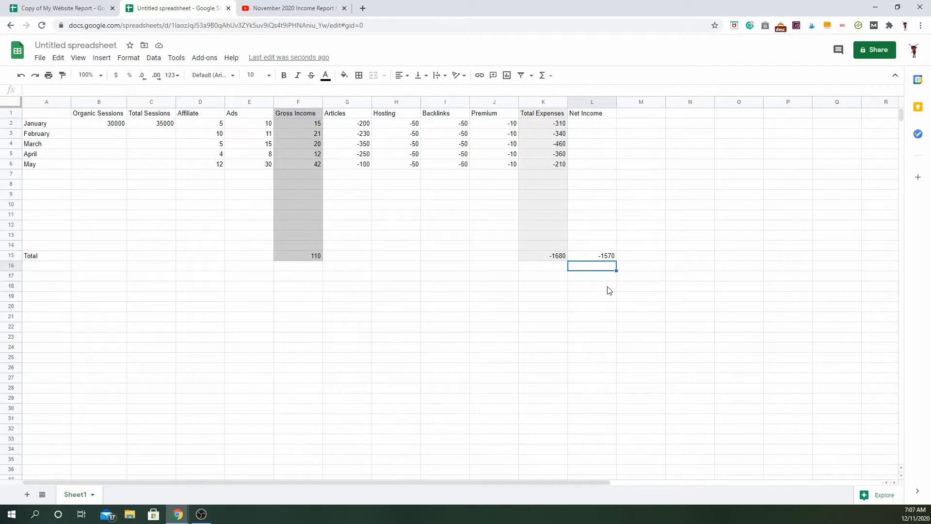
Add a conditional formatting rule to the net income total in L15 that fills it red when less than 0
left_click(609, 257)
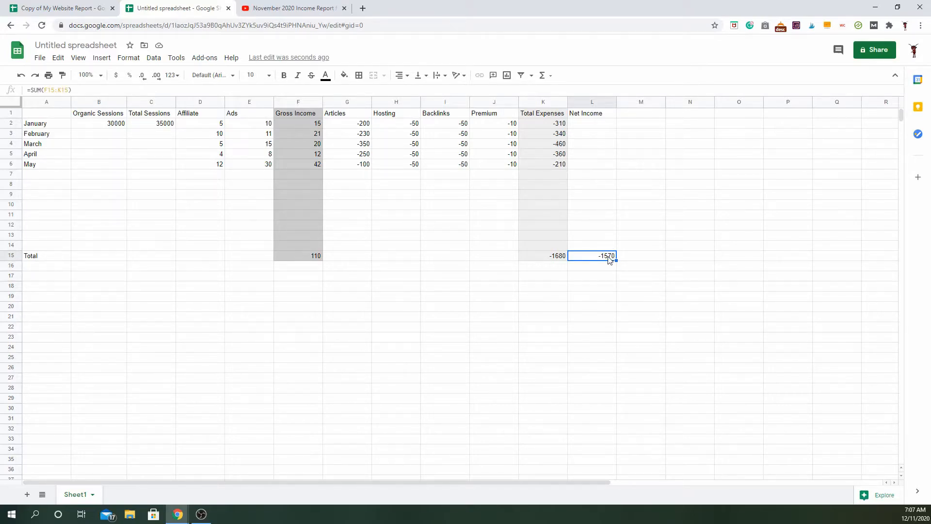
left_click(127, 62)
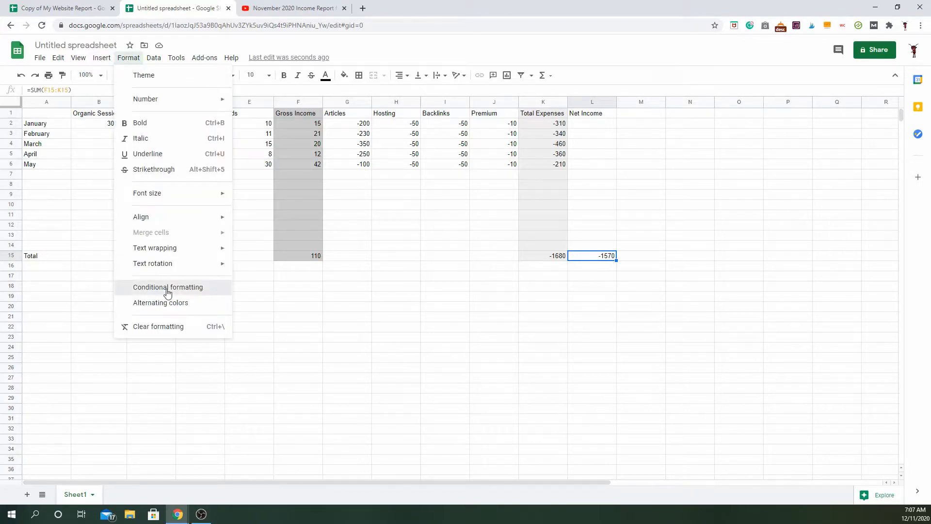
left_click(167, 288)
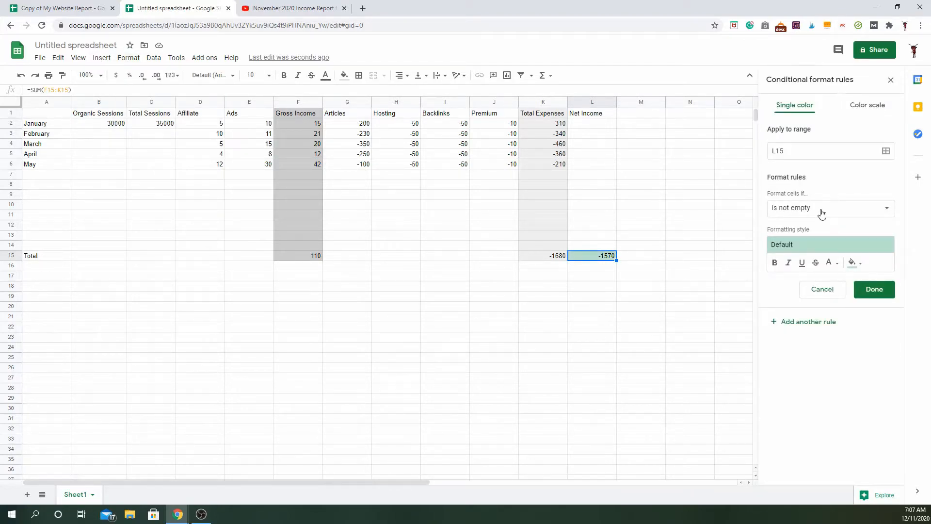
left_click(821, 213)
left_click(824, 398)
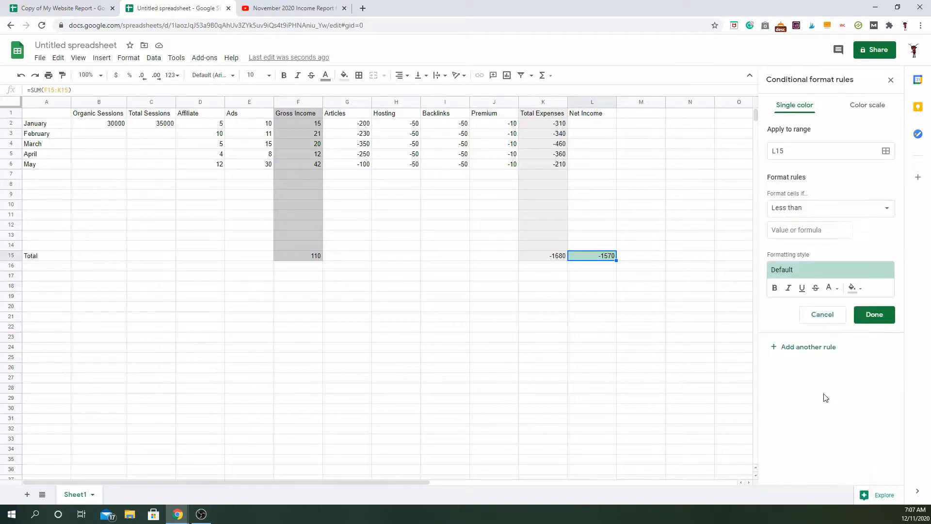
left_click(804, 235)
type("0")
left_click(853, 288)
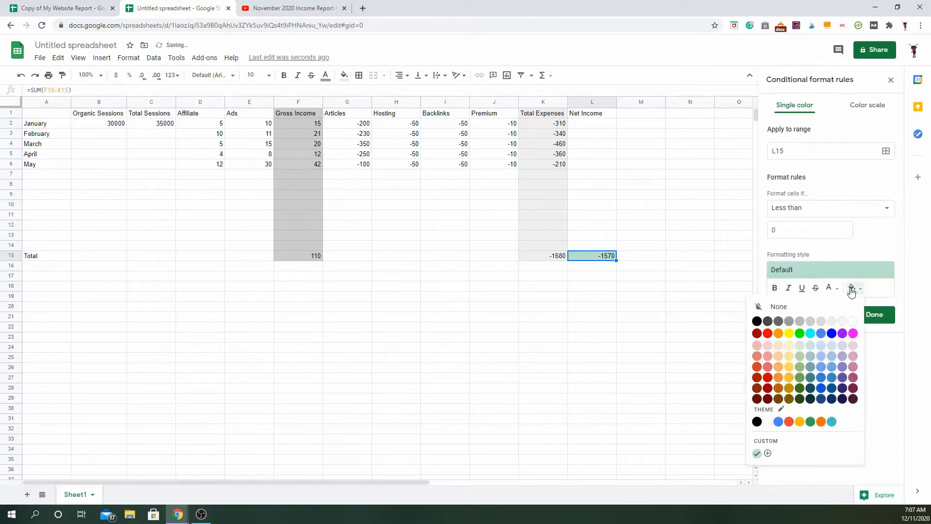
left_click(767, 333)
left_click(875, 314)
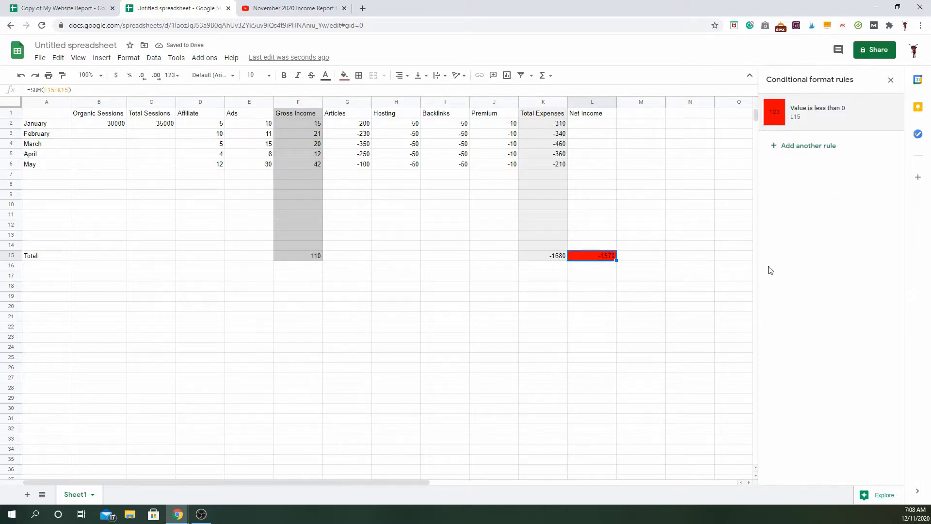
Add a second conditional formatting rule to L15 that applies the default green style when greater than 0
left_click(134, 58)
left_click(192, 287)
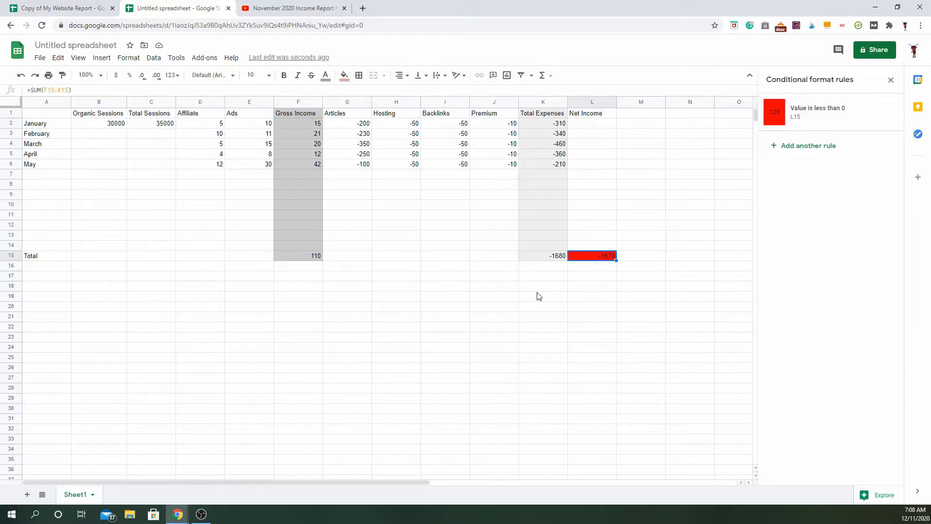
left_click(795, 146)
left_click(824, 237)
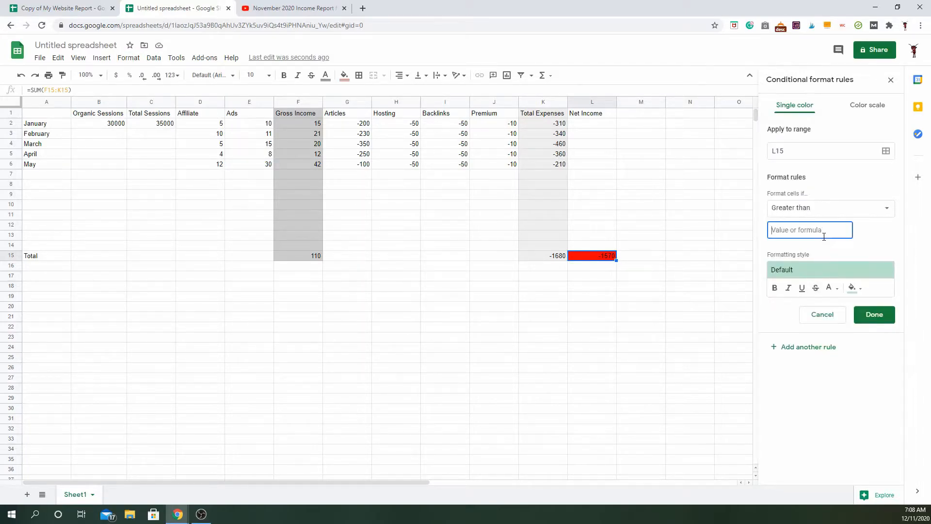
type("0")
left_click(869, 315)
Copy L15 and paste only its format onto the Net Income cells L2:L14
right_click(600, 257)
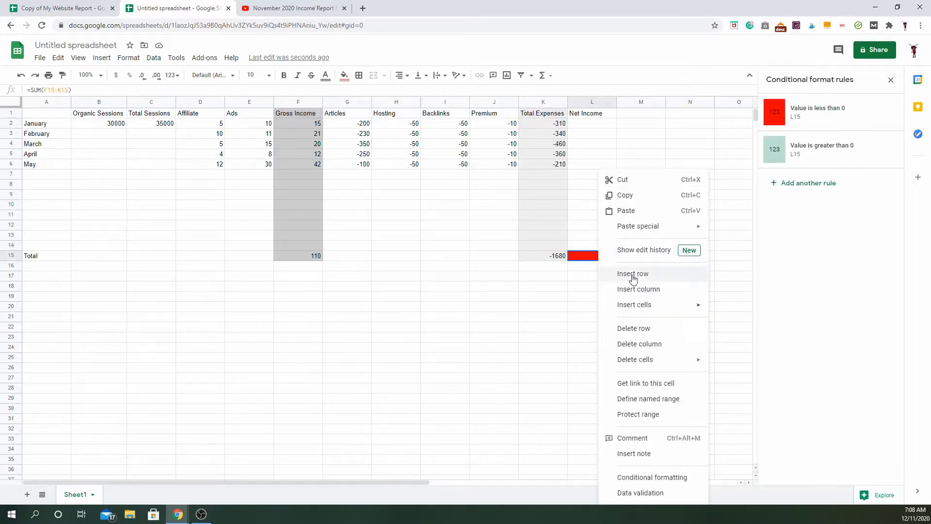
left_click(624, 195)
left_click(592, 129)
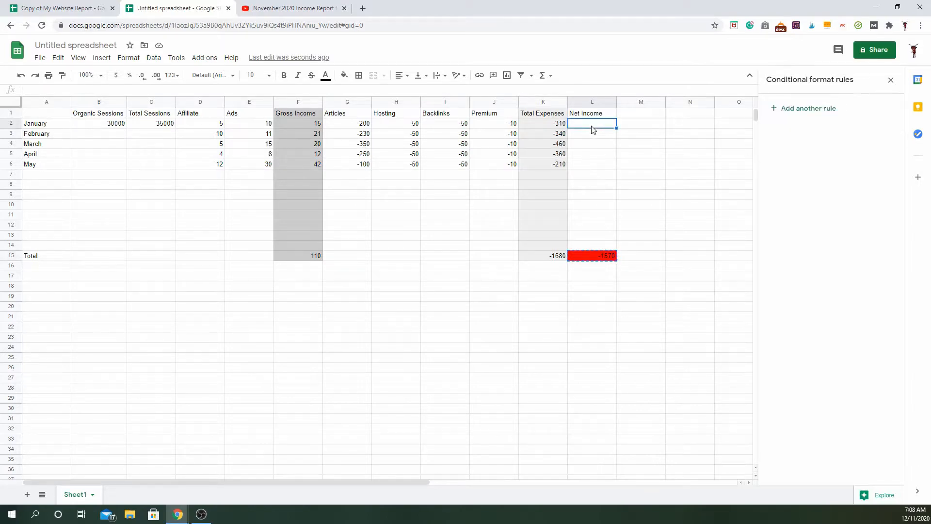
left_click(587, 244, "shift")
right_click(586, 246)
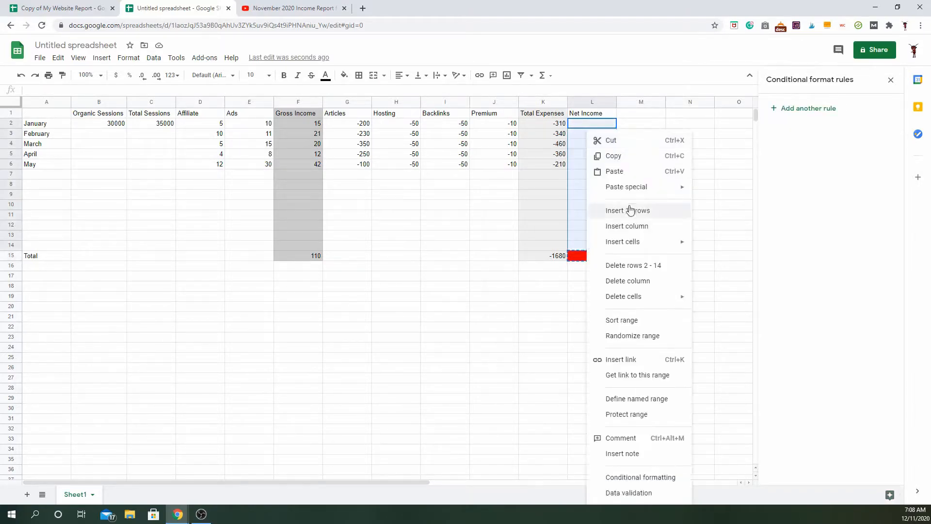
mouse_move(634, 189)
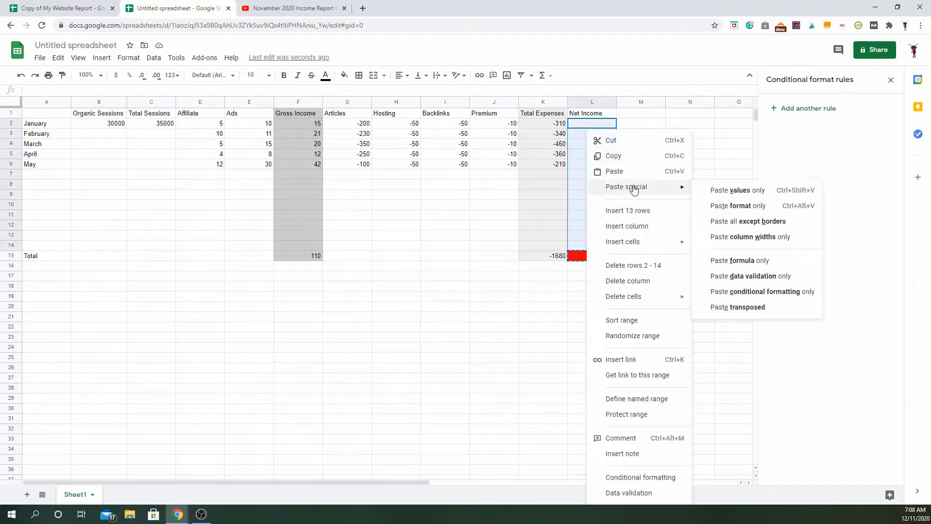
left_click(735, 207)
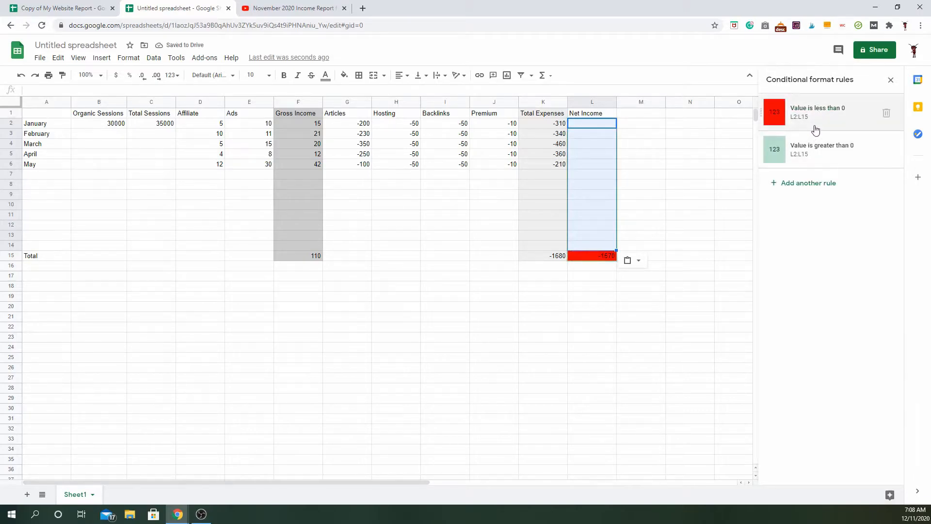
left_click(732, 189)
left_click(504, 125)
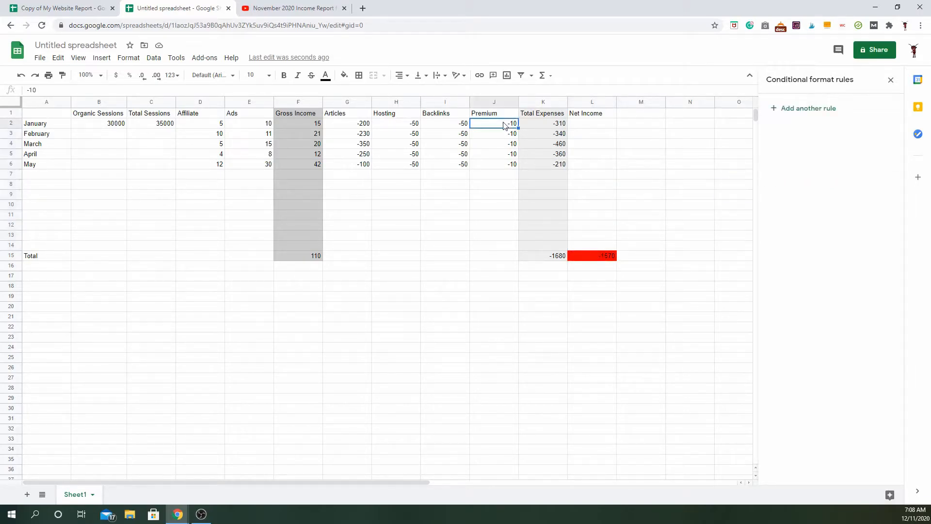
left_click(588, 123)
left_click(588, 144)
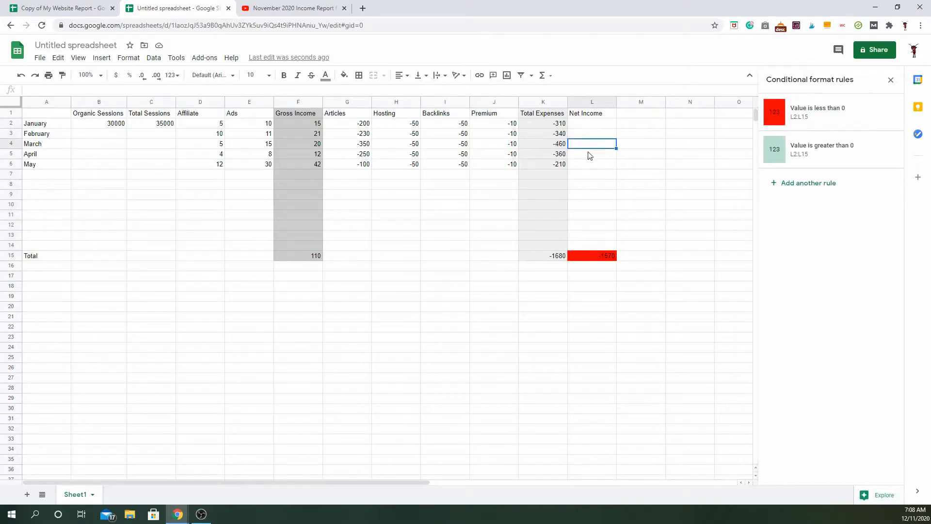
Enter SUM formulas over columns G to K for each month in L2:L6, such as =SUM(G5:K5) for April
left_click(543, 75)
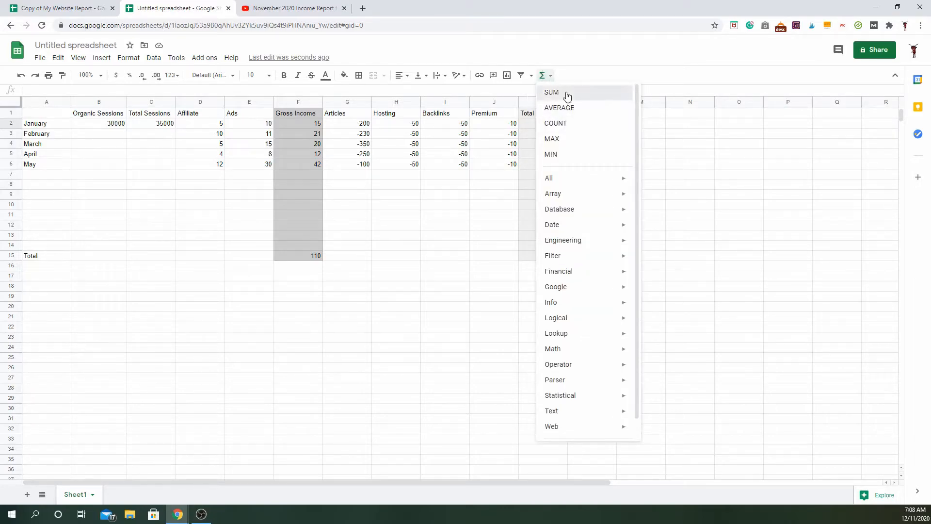
left_click(564, 94)
left_click_drag(359, 125, 538, 124)
key("Return")
left_click(543, 75)
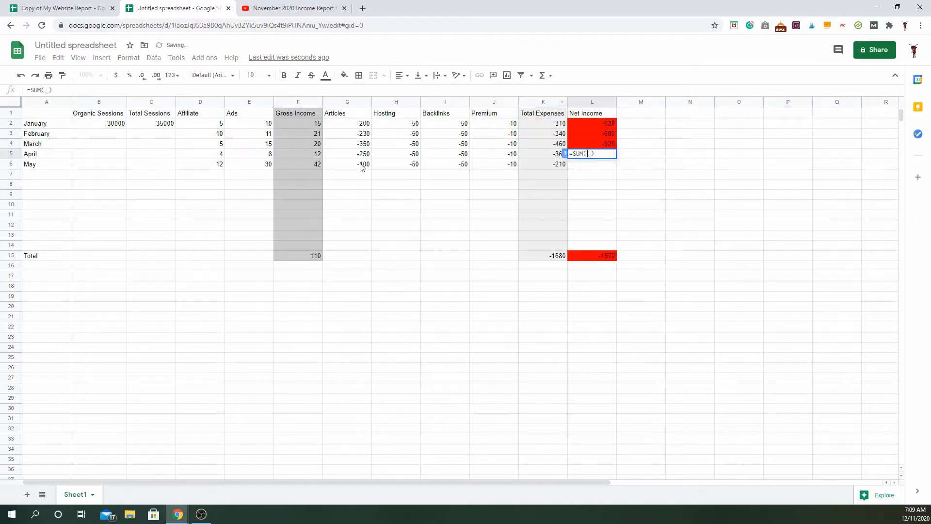
left_click_drag(361, 155, 551, 154)
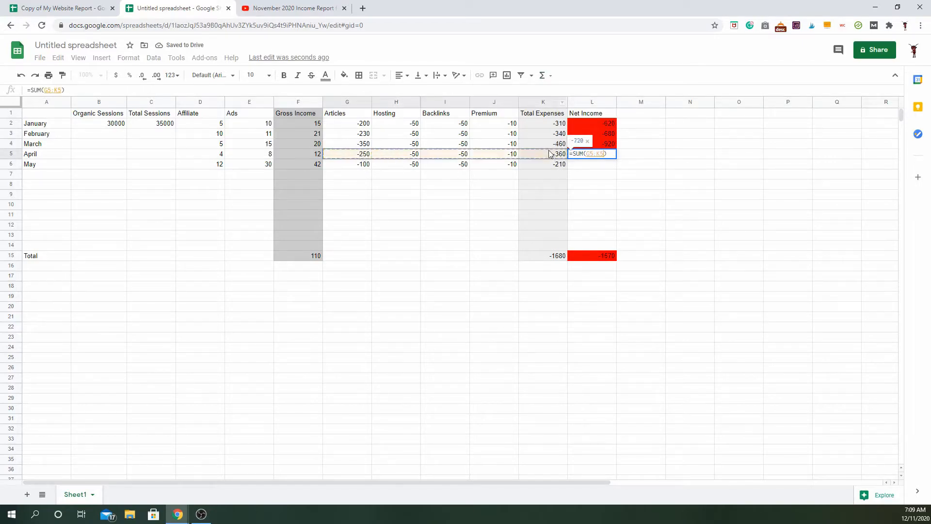
key("Return")
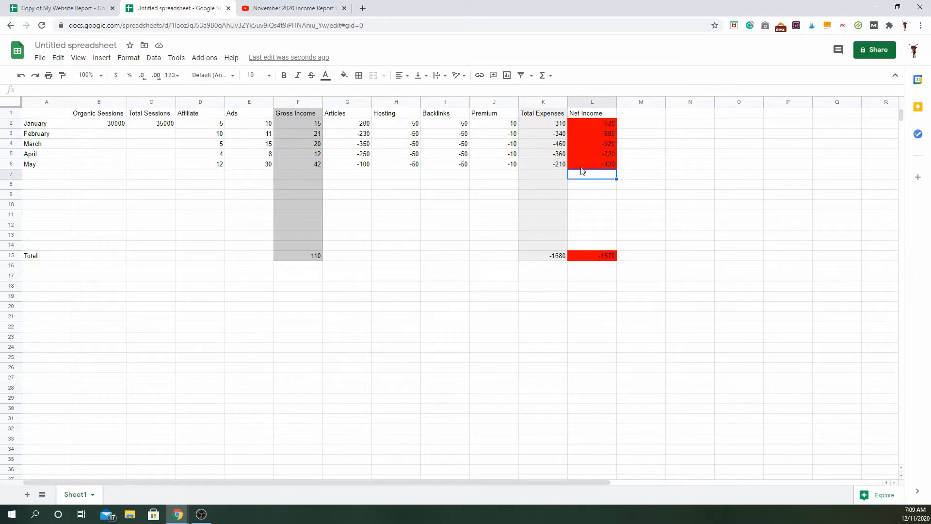
Set March's Affiliate income in D4 to 2000
left_click(347, 144)
left_click(206, 146)
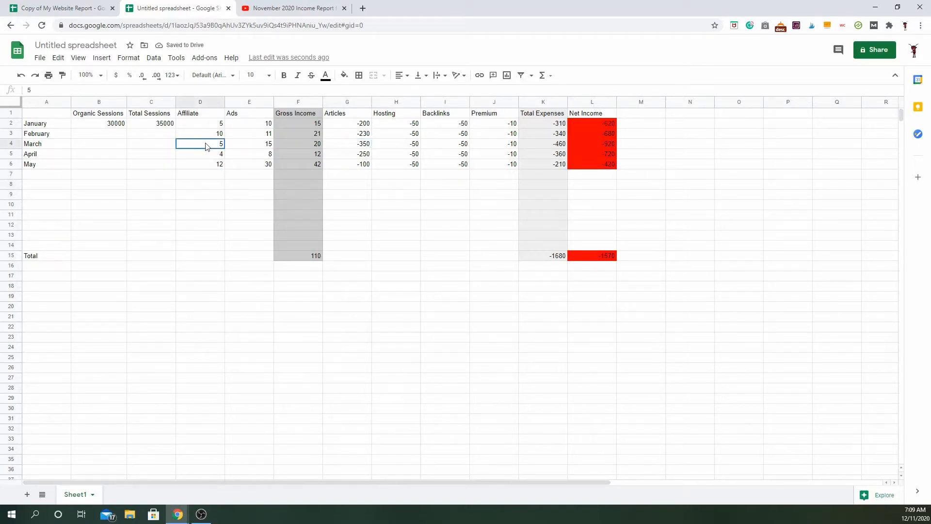
type("2000")
left_click(366, 238)
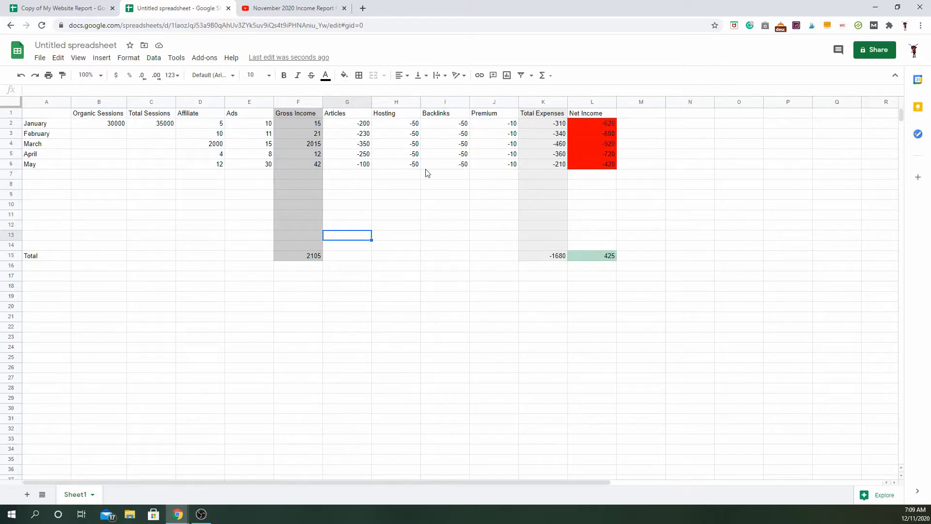
Replace the January and February Net Income formulas with gross income plus total expenses, =SUM(F2,K2) and =SUM(F3,K3)
left_click(591, 143)
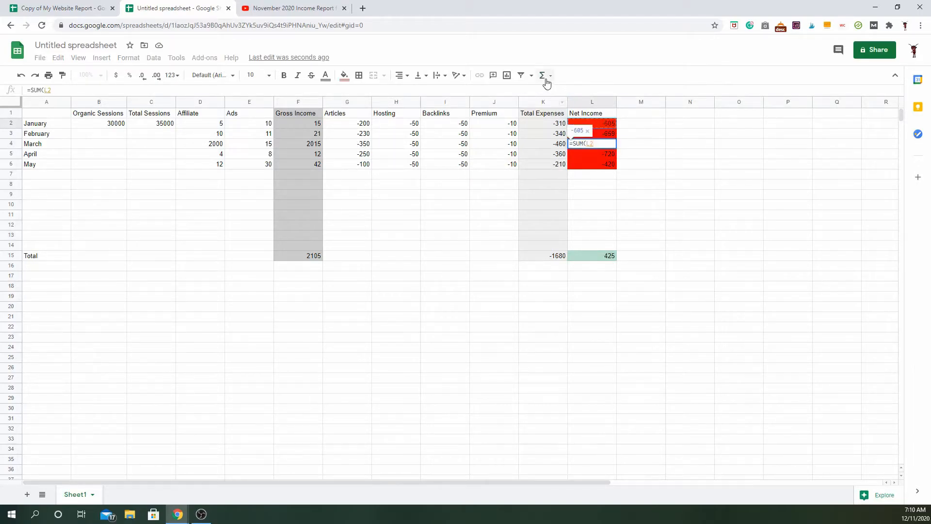
left_click(544, 77)
left_click(556, 93)
left_click(316, 123)
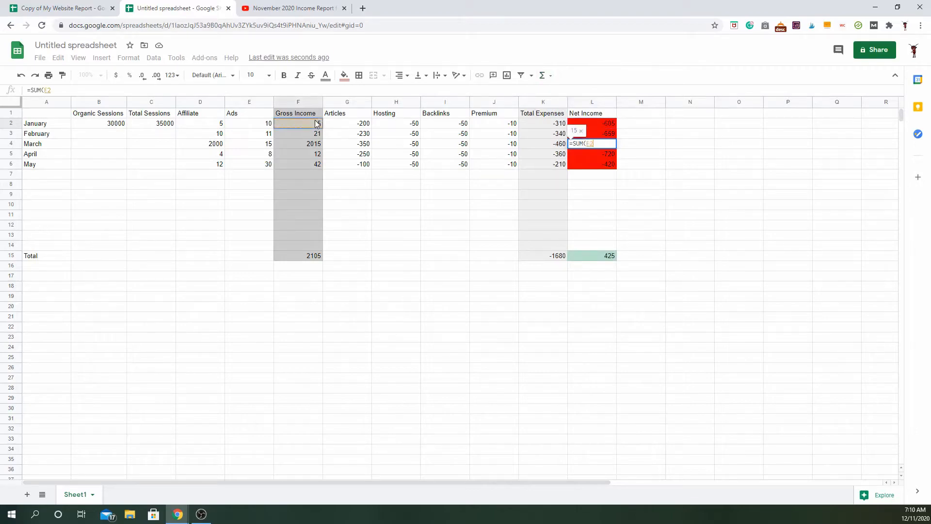
type(",")
left_click(534, 125)
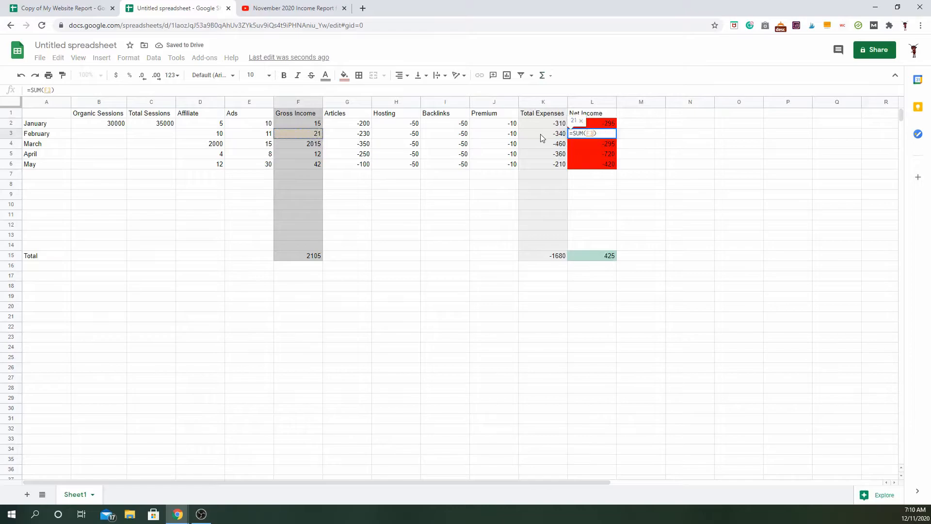
left_click(539, 134)
type(")")
key("Return")
Replace the March to May Net Income formulas with gross income plus total expenses, starting with =SUM(F4,K4) in L4
type("=SUM(")
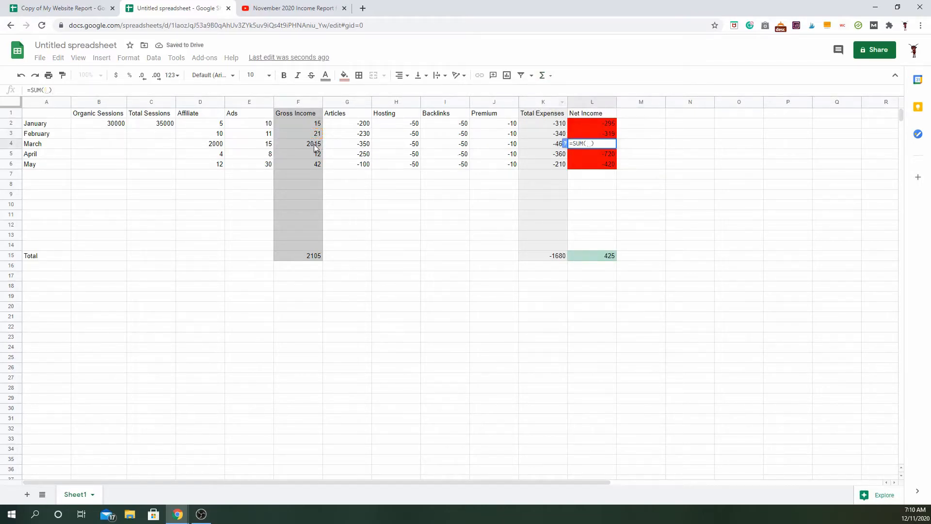
left_click(314, 145)
type(",")
left_click(545, 145)
key("Return")
key("Down")
key("Down")
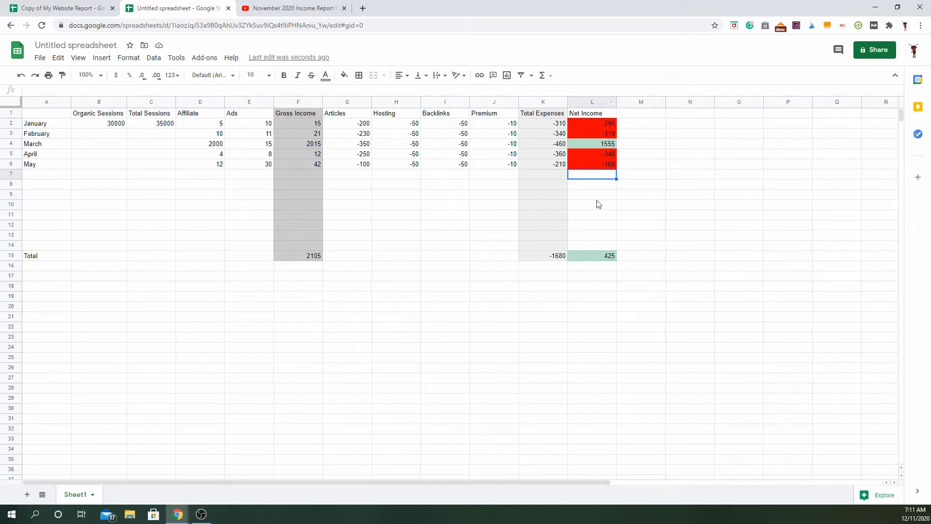
Insert a column chart below the table and set its data ranges to A1:A15 and A1:L1
left_click_drag(124, 483, 398, 485)
left_click(212, 123)
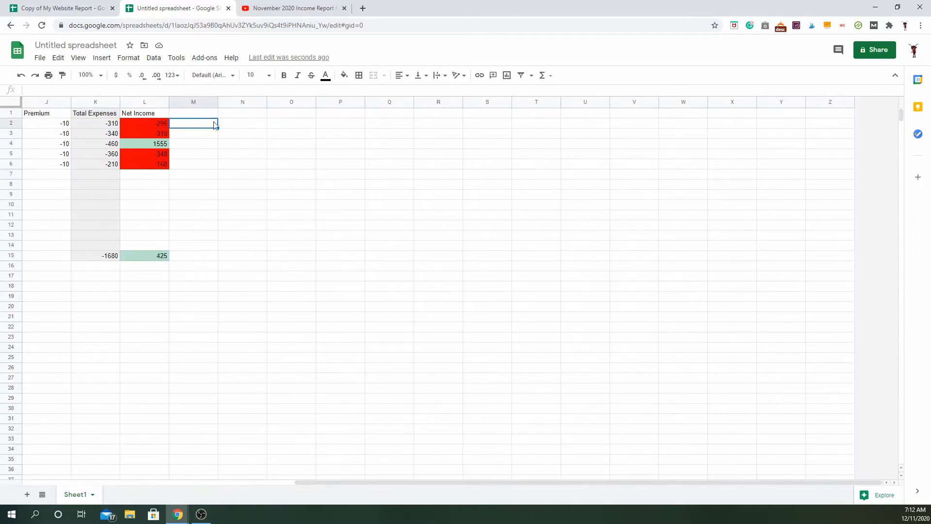
left_click(102, 59)
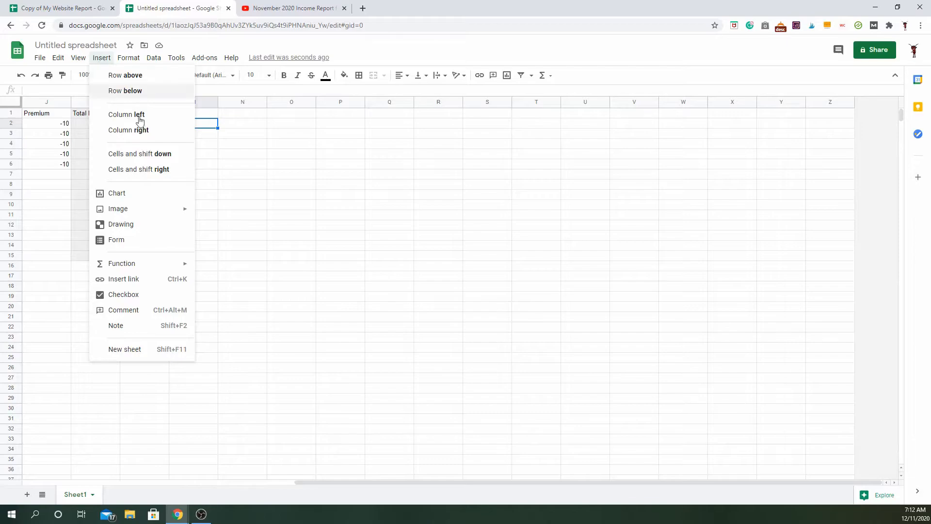
left_click(128, 196)
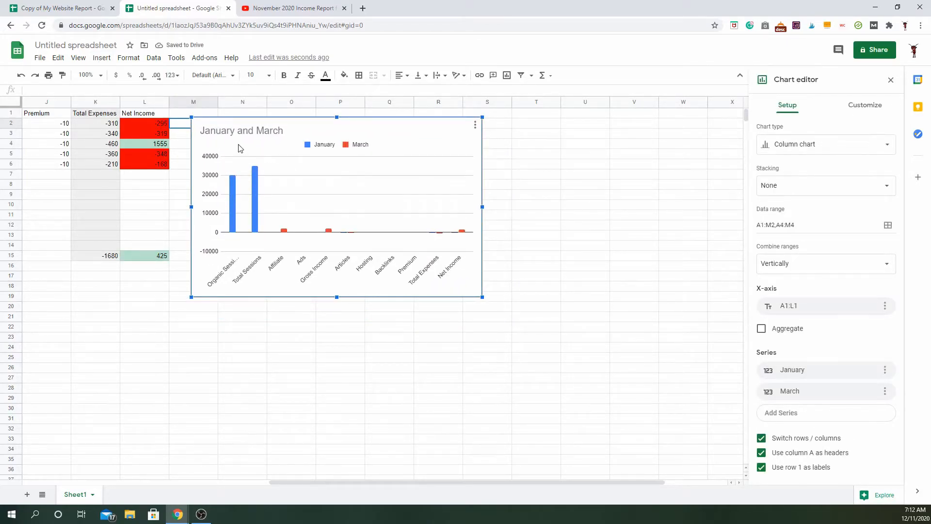
left_click(887, 226)
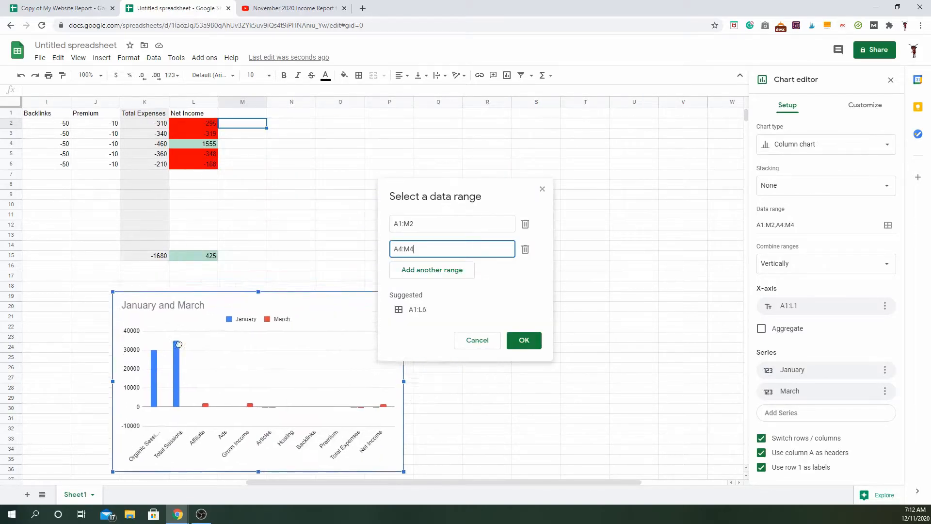
left_click_drag(268, 483, 46, 484)
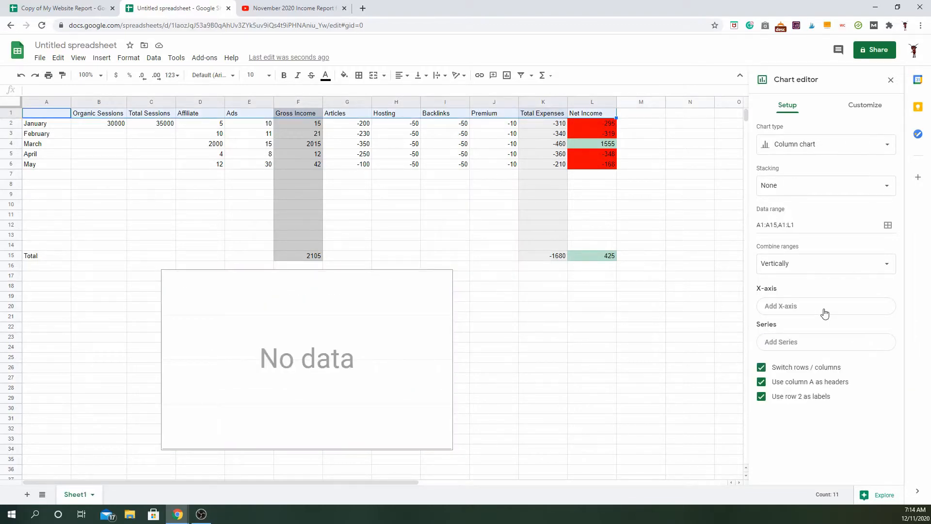
Add an X-axis to the chart using the month cells A2:A13 as its range
left_click(824, 313)
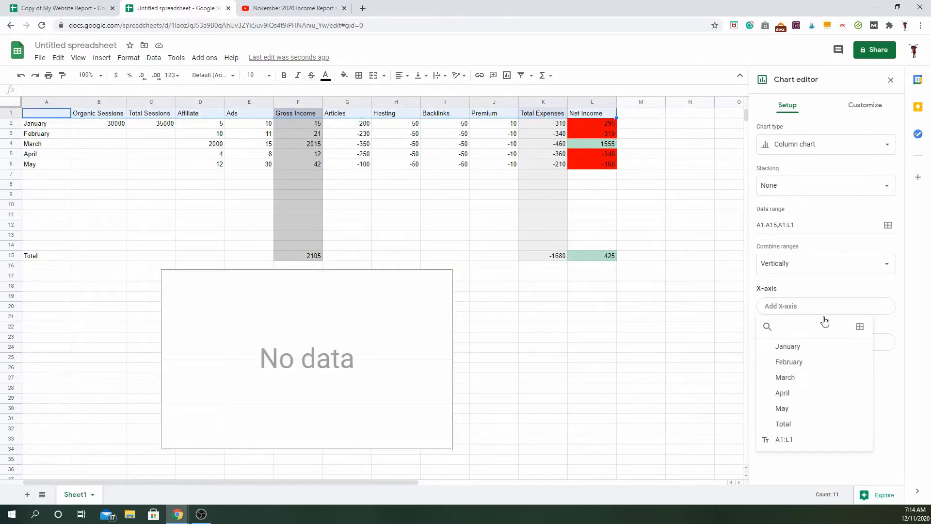
left_click(859, 326)
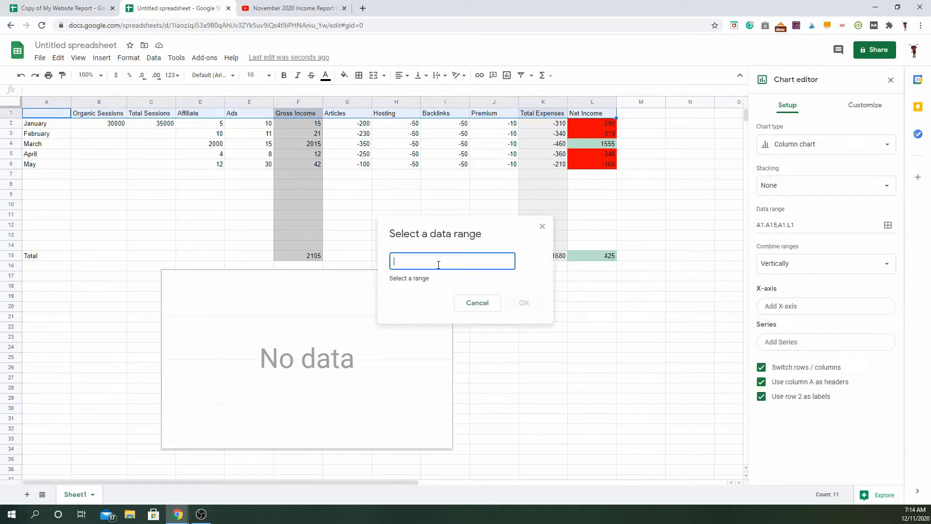
left_click(38, 125)
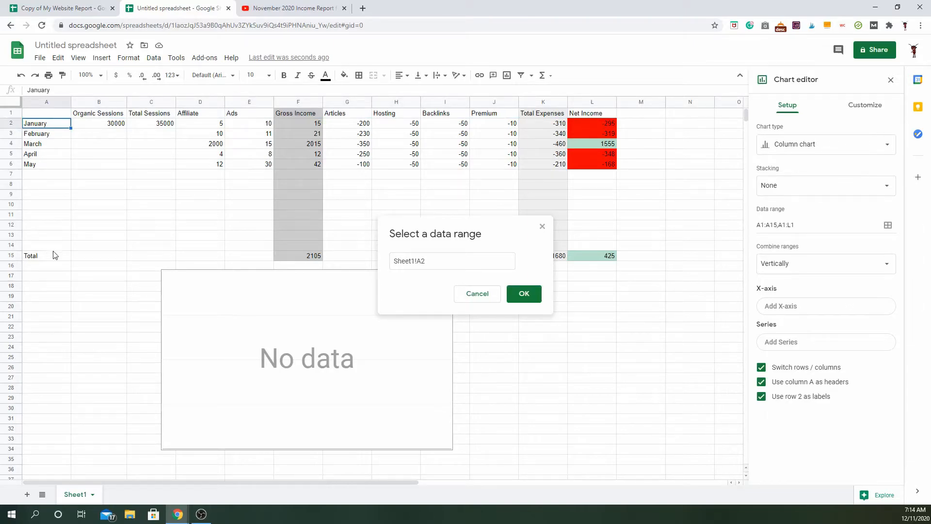
left_click(52, 235, "shift")
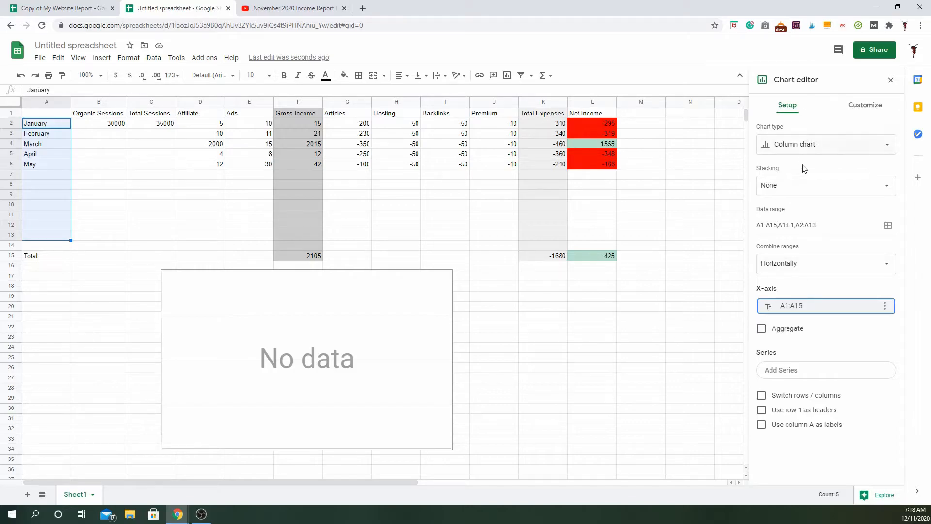
Replace the chart's X-axis range with A1:A13
left_click(801, 306)
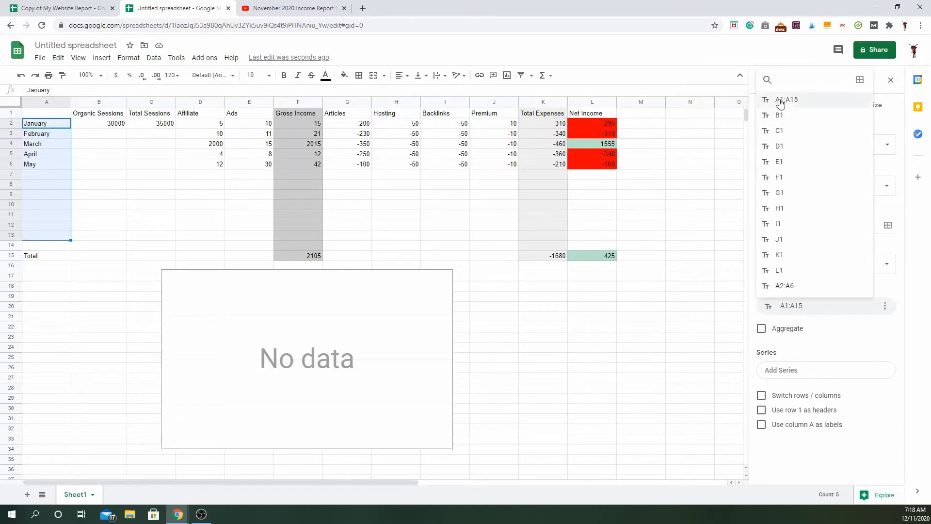
left_click(855, 80)
left_click(439, 266)
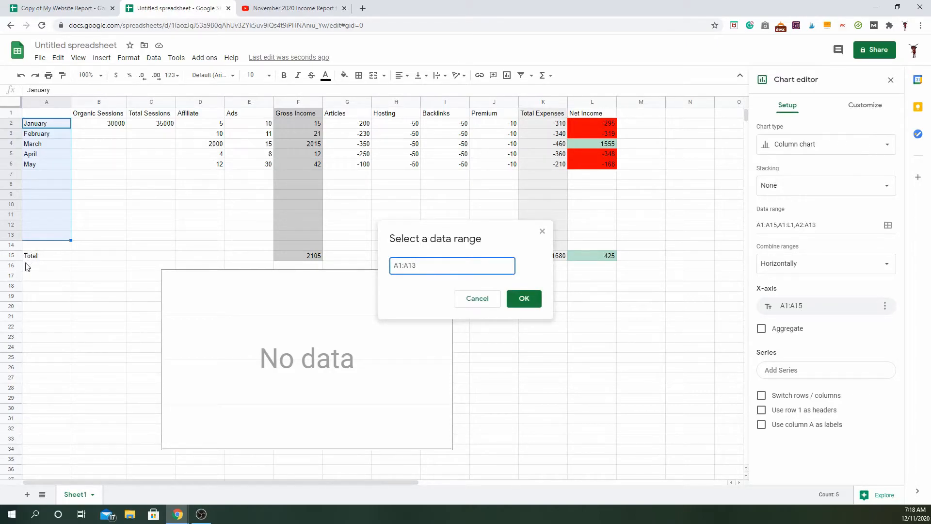
left_click(524, 298)
Add the Gross Income values F2:F13 as a data series of the chart
left_click(793, 370)
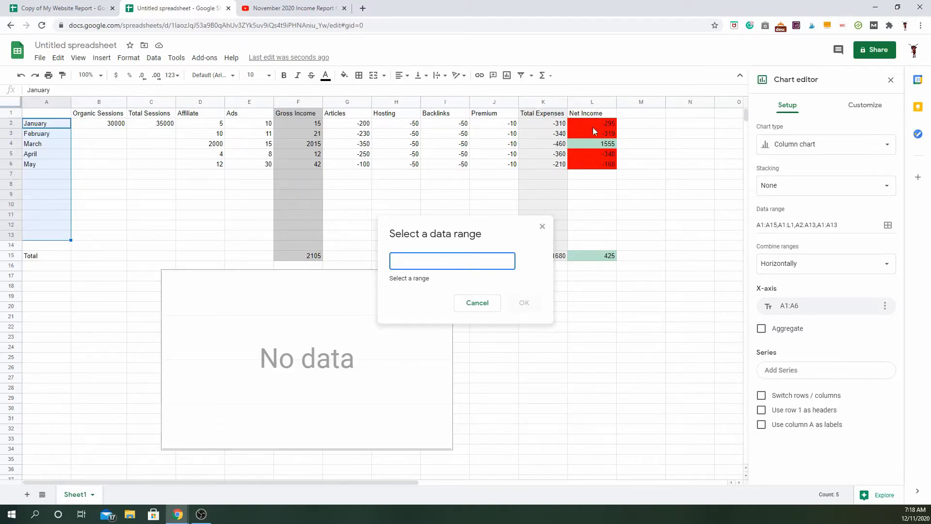
type("F2:F13")
key("Return")
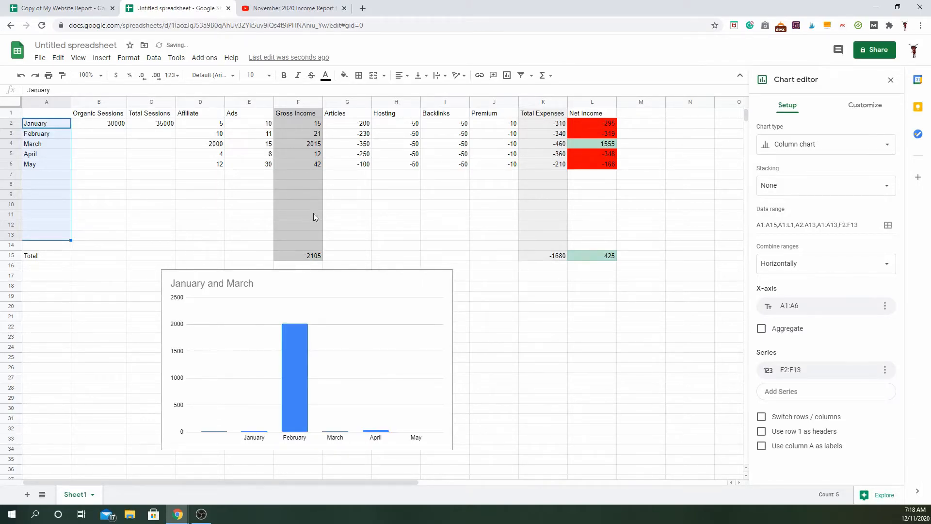
Add the Total Expenses values K2:K13 as a second data series of the chart
left_click(793, 396)
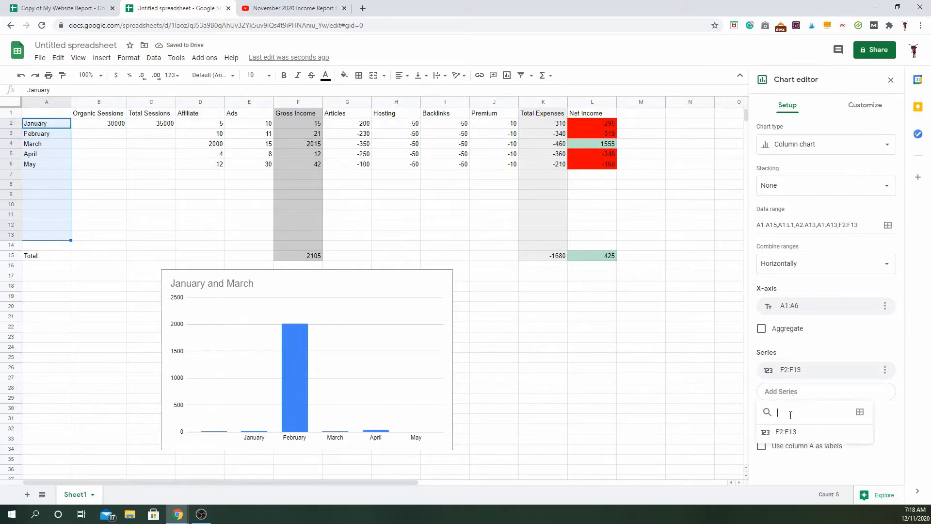
left_click(860, 411)
type("K2:K")
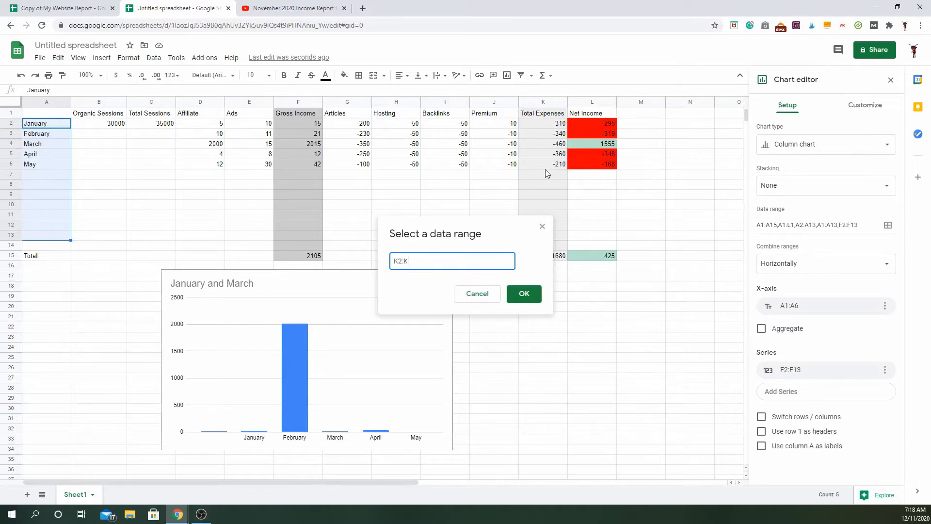
type("13")
key("Return")
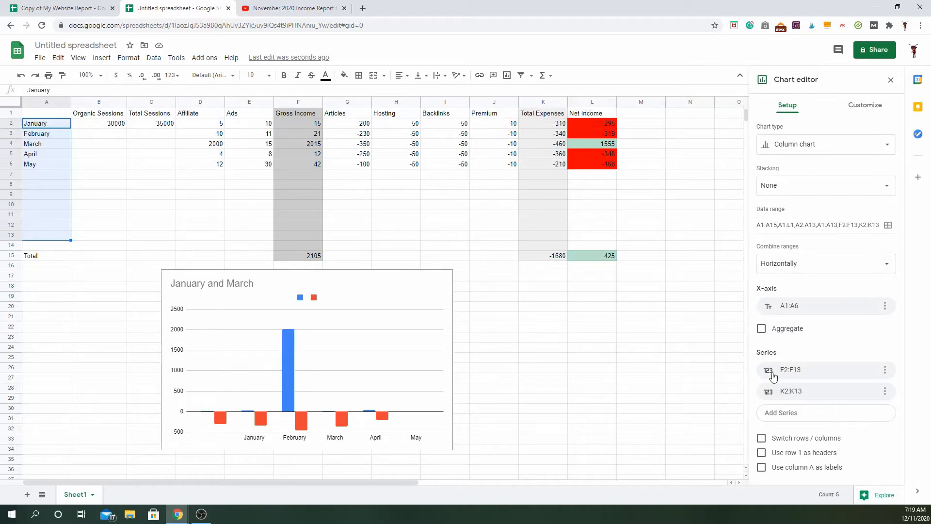
Add the Net Income values L2:L13 as a third data series of the chart
left_click(781, 413)
type("L2:L13")
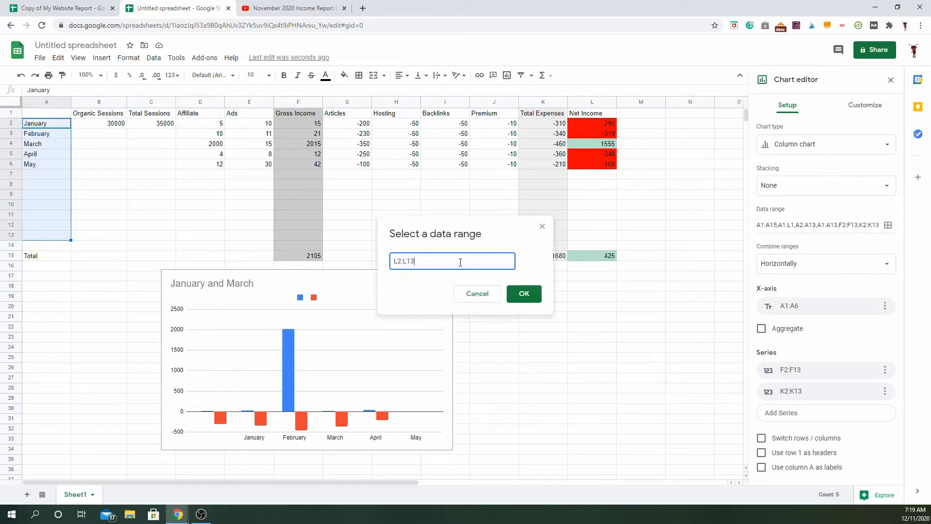
left_click(532, 294)
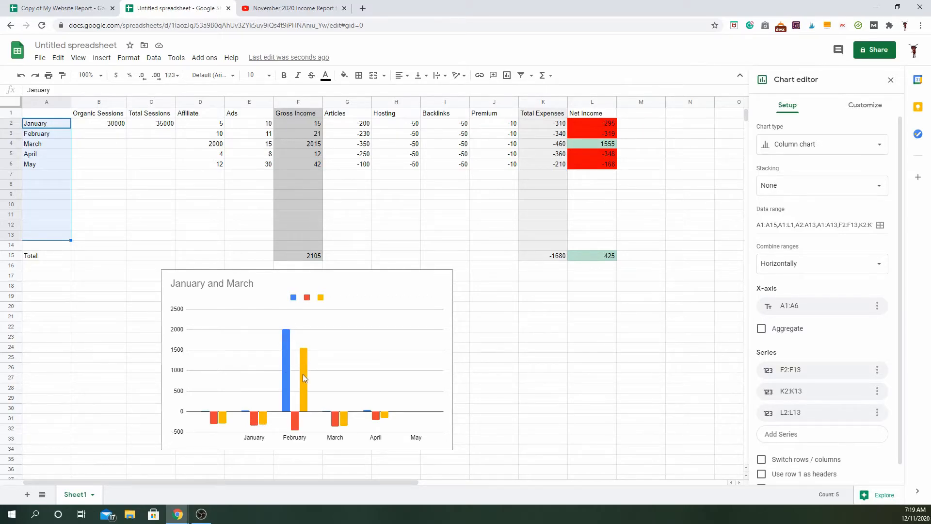
Change the fill colour of the chart's Gross Income series to green
left_click(307, 297)
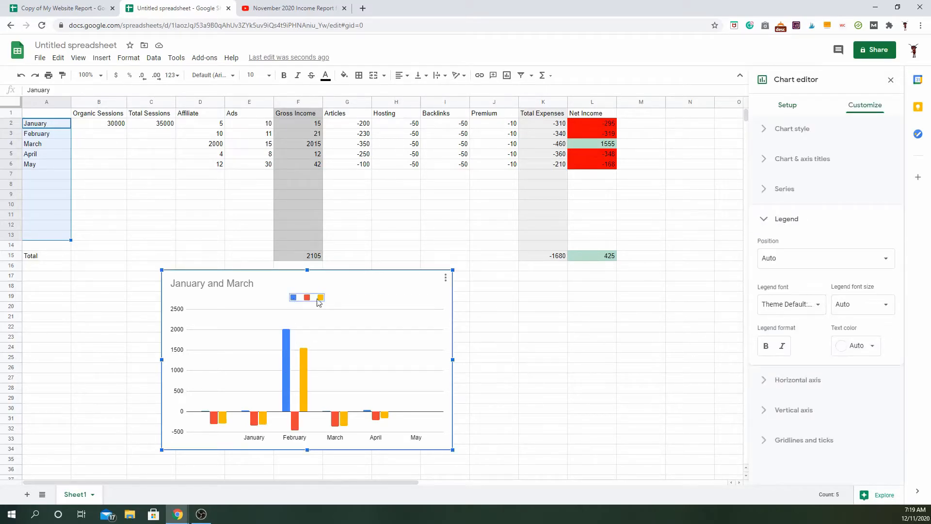
left_click(287, 367)
left_click(773, 280)
left_click(808, 332)
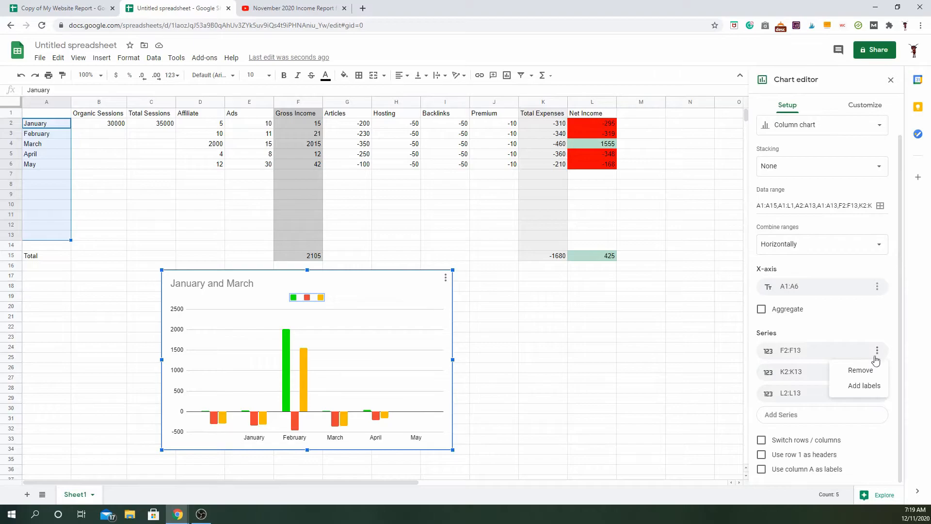
Try labelling the F2:F13 series with the Gross Income header cell F1
left_click(866, 390)
left_click(865, 387)
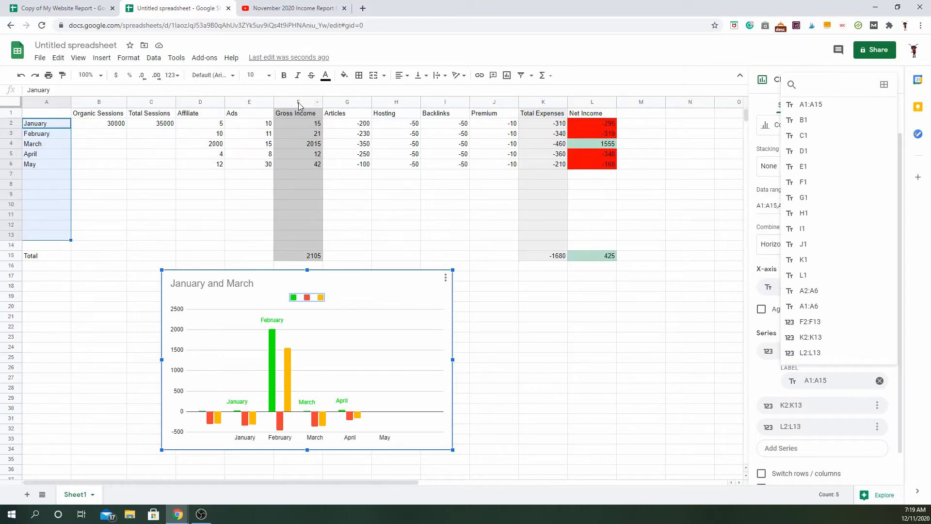
left_click(806, 182)
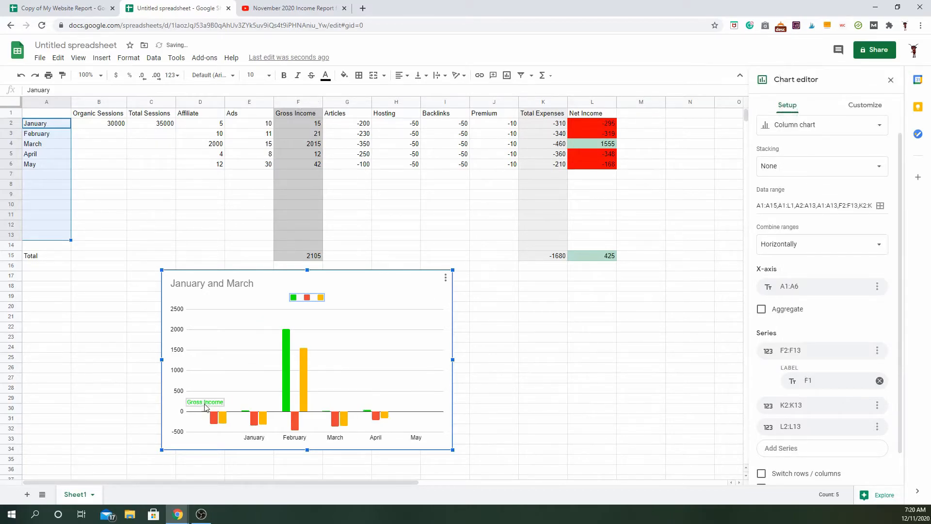
Try labelling the K2:K13 series with the Total Expenses header cell K1
left_click(861, 426)
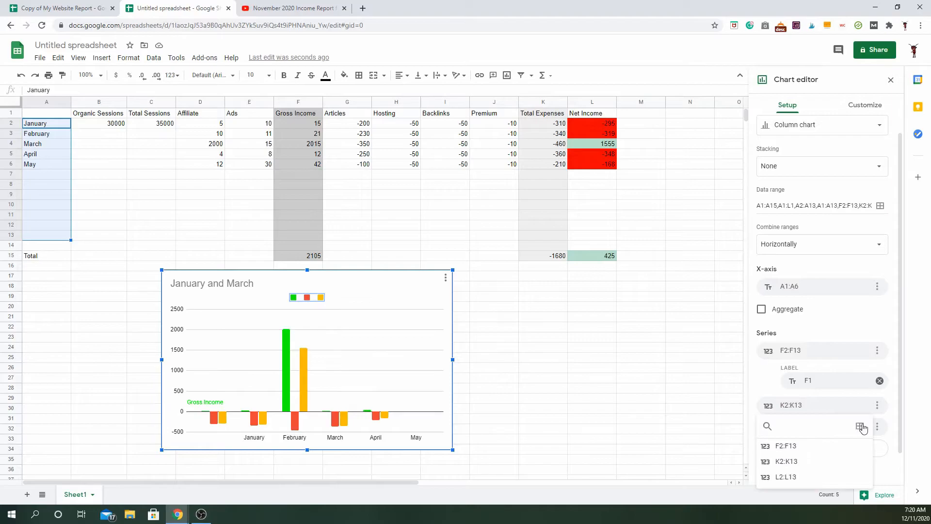
left_click(876, 405)
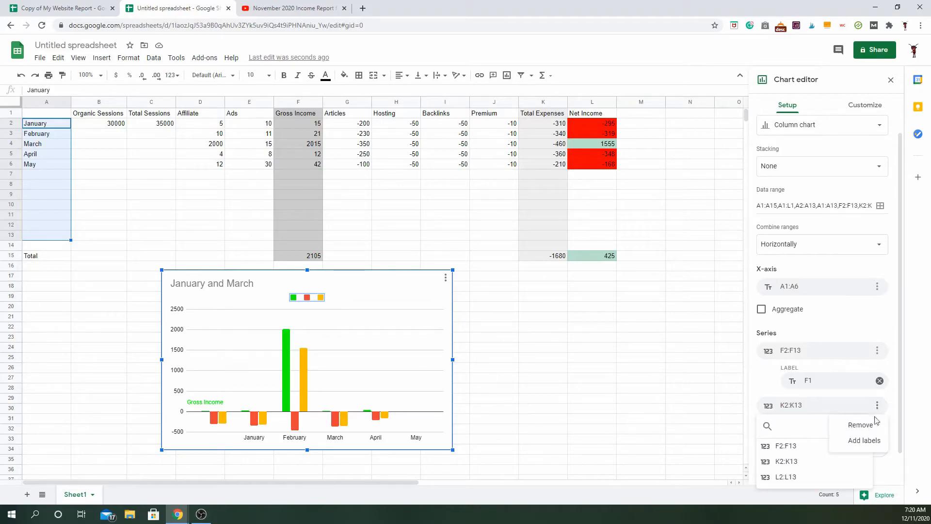
left_click(864, 440)
left_click(824, 436)
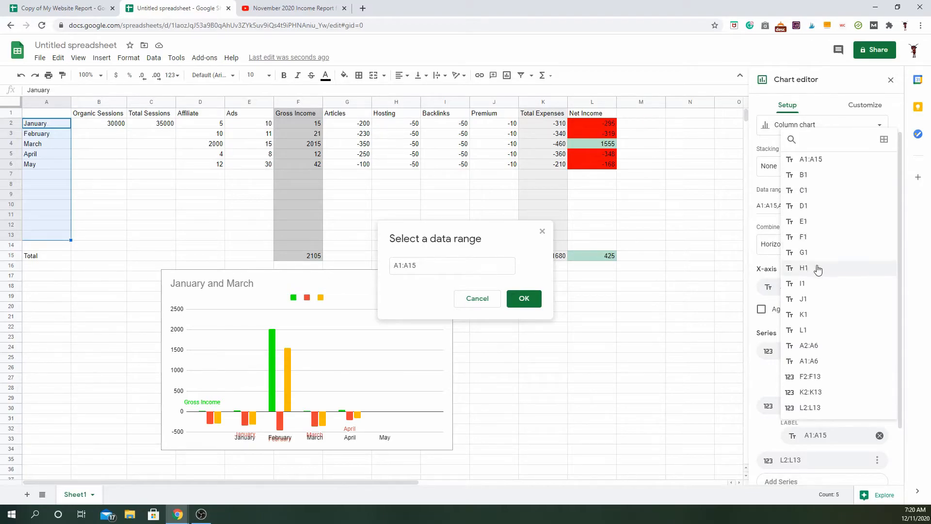
left_click(818, 316)
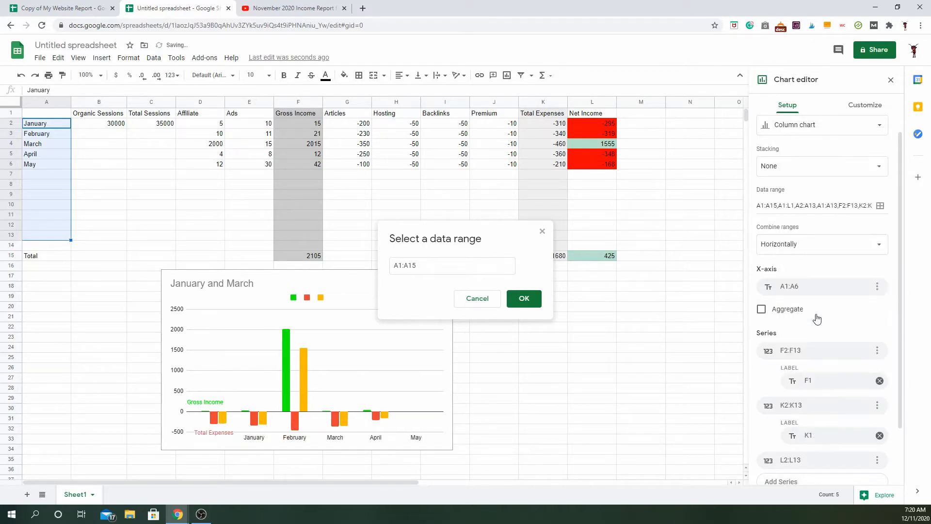
Remove the labels from the K2:K13 and F2:F13 chart series
left_click(879, 435)
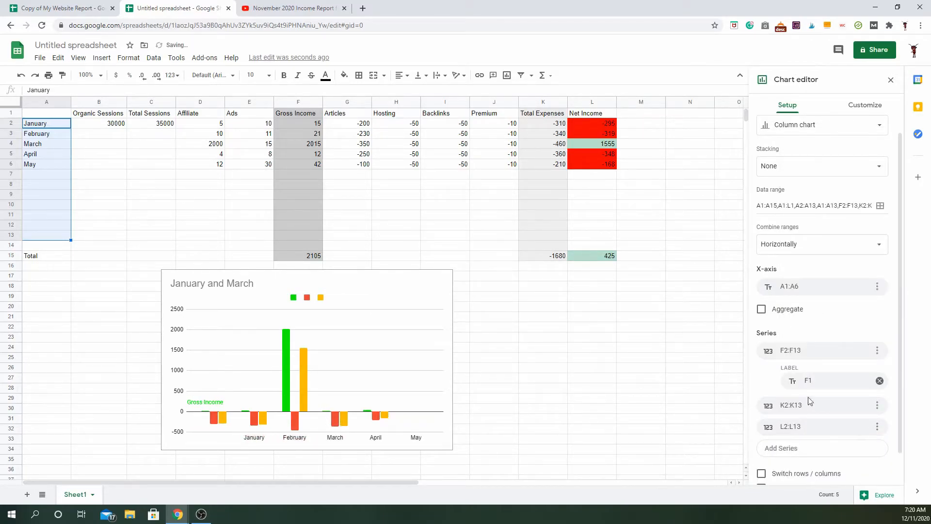
left_click(879, 381)
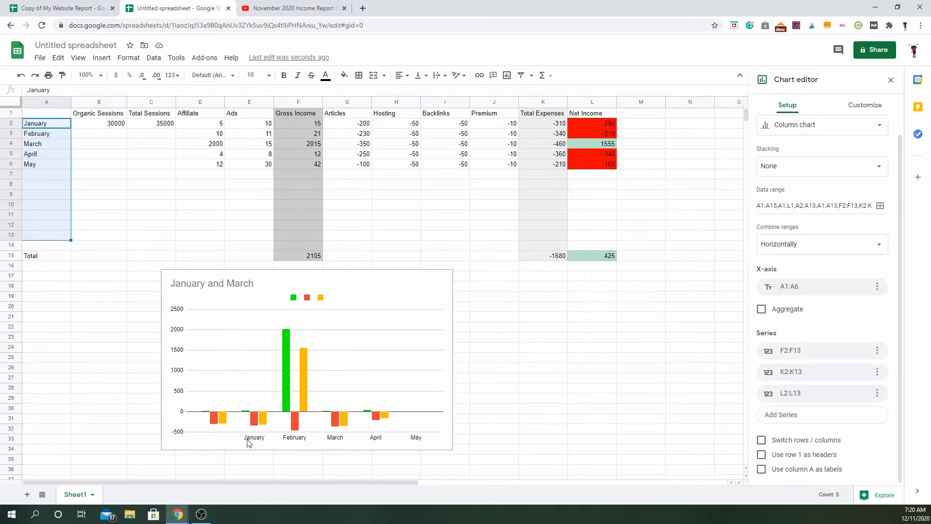
Move the chart to the empty area directly right of the Net Income column, near row 2
scroll(295, 308, "right", 4)
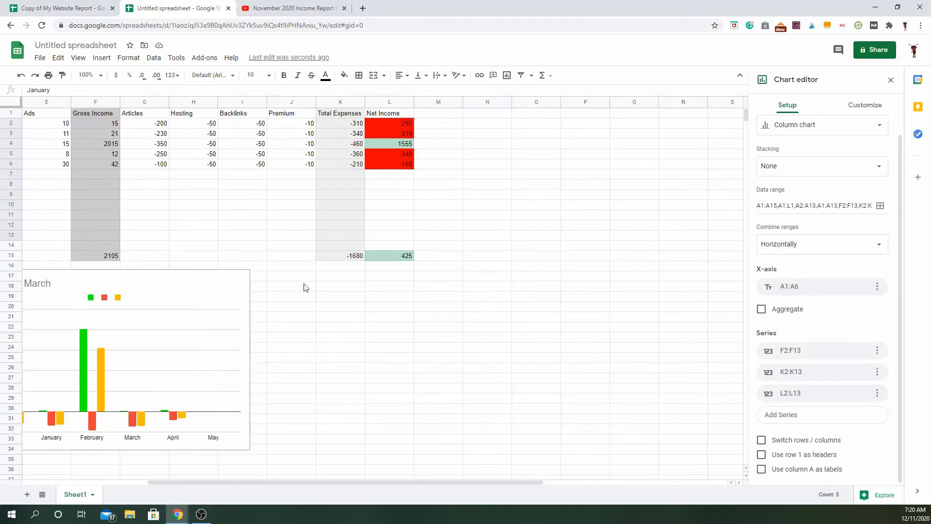
left_click_drag(239, 289, 399, 122)
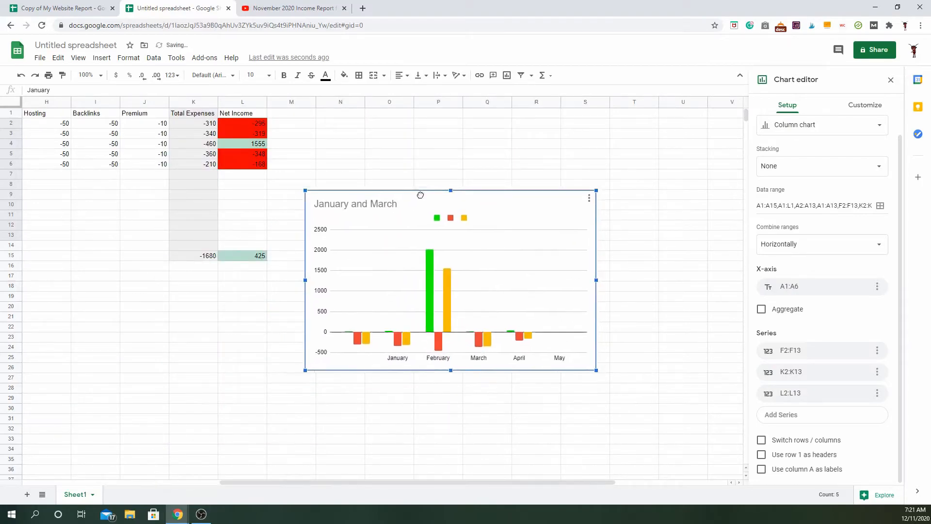
Insert a blank column between the Affiliate and Ads columns
left_click_drag(241, 482, 122, 487)
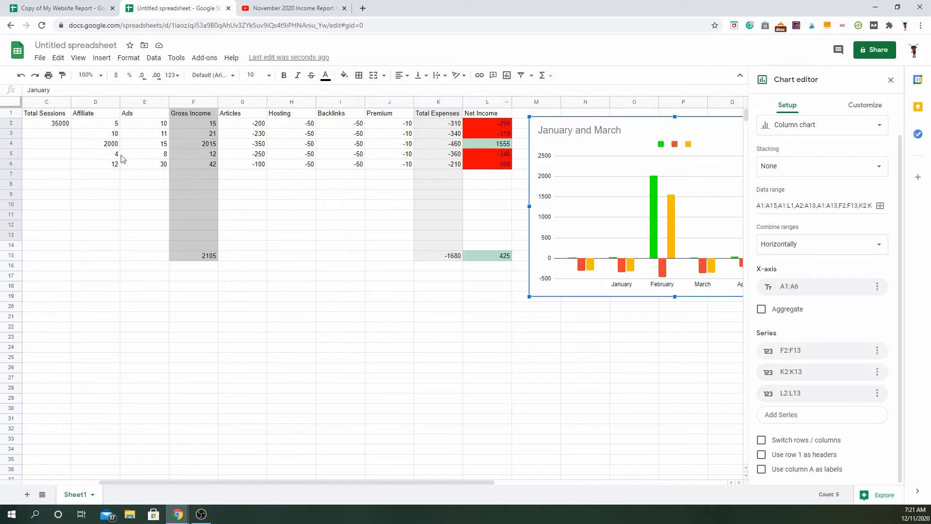
right_click(144, 104)
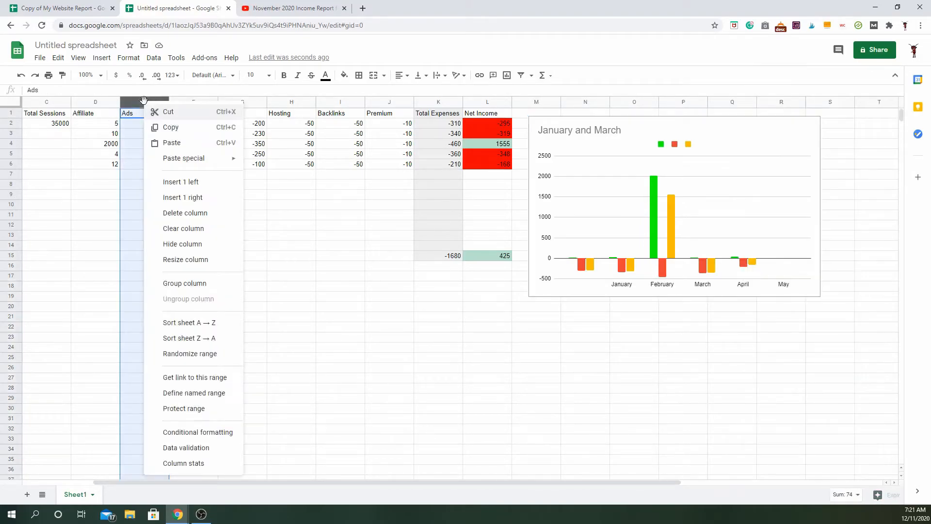
left_click(197, 187)
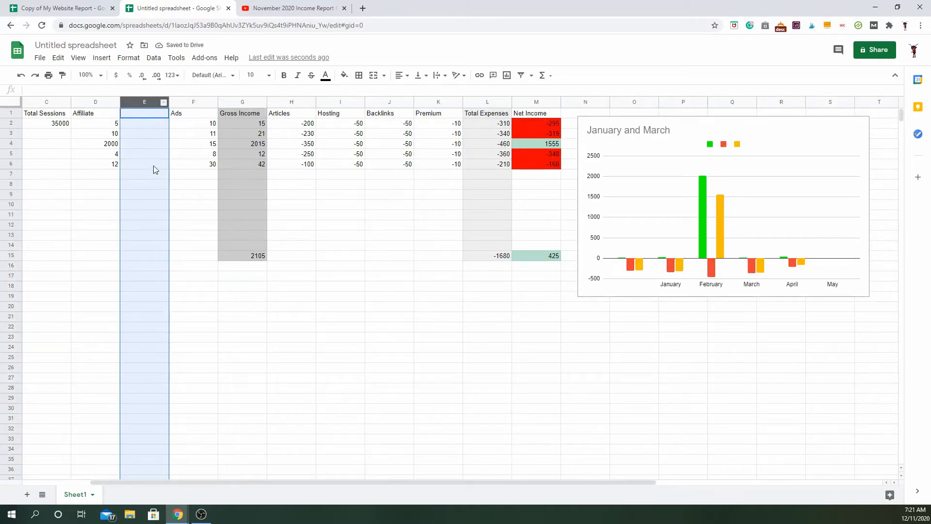
Enter 60 in cell E2 of the blank column and check the January Gross Income formula in G2
left_click(141, 123)
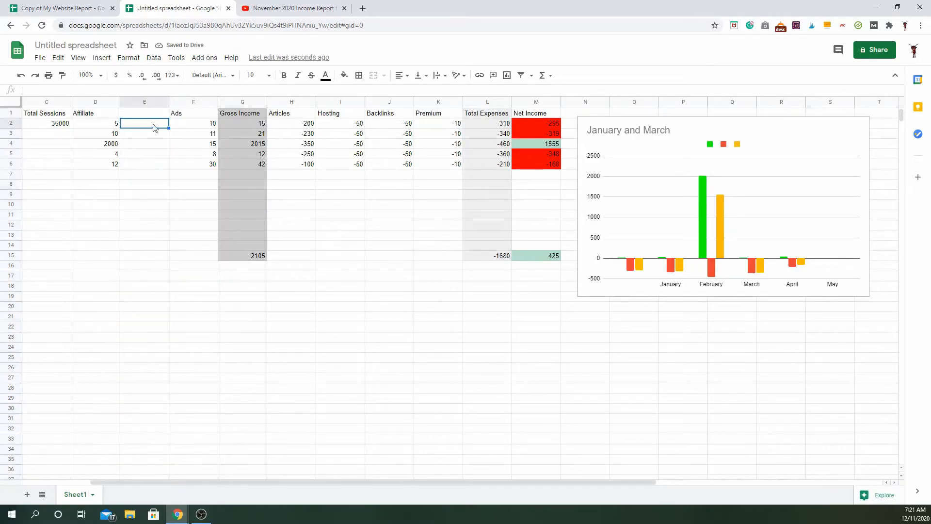
left_click(242, 124)
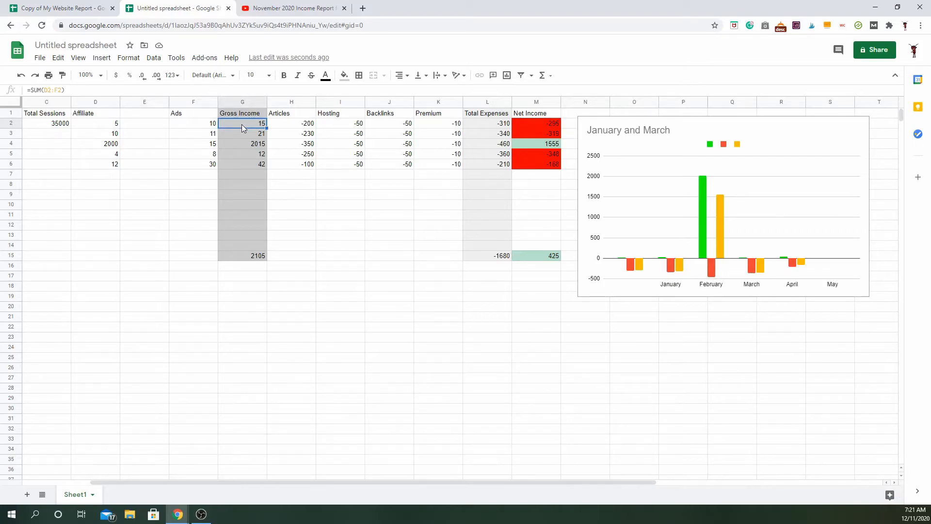
left_click(154, 123)
type("60")
left_click(146, 265)
left_click(155, 125)
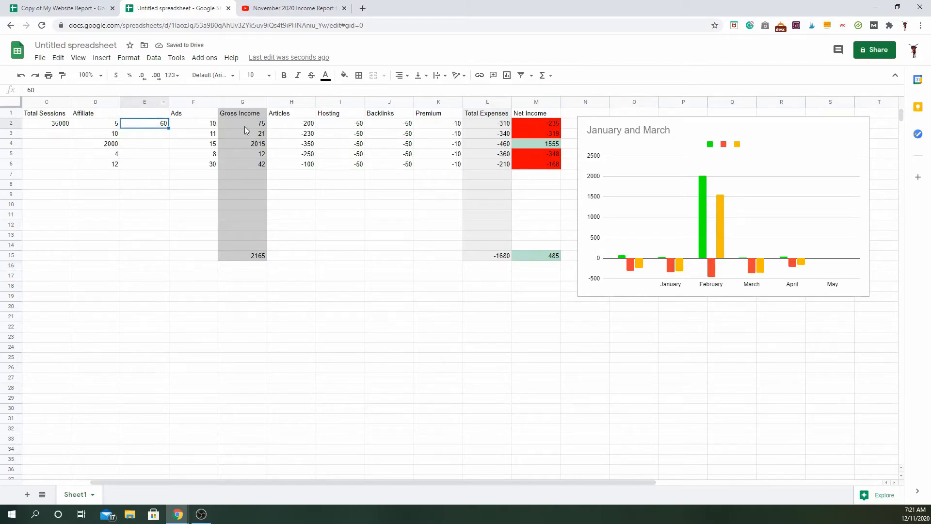
Clear E2 and undo back through the test entry and the insertion of the blank column before Ads
key("Delete")
key("ctrl+z")
key("ctrl+z")
key("ctrl+z")
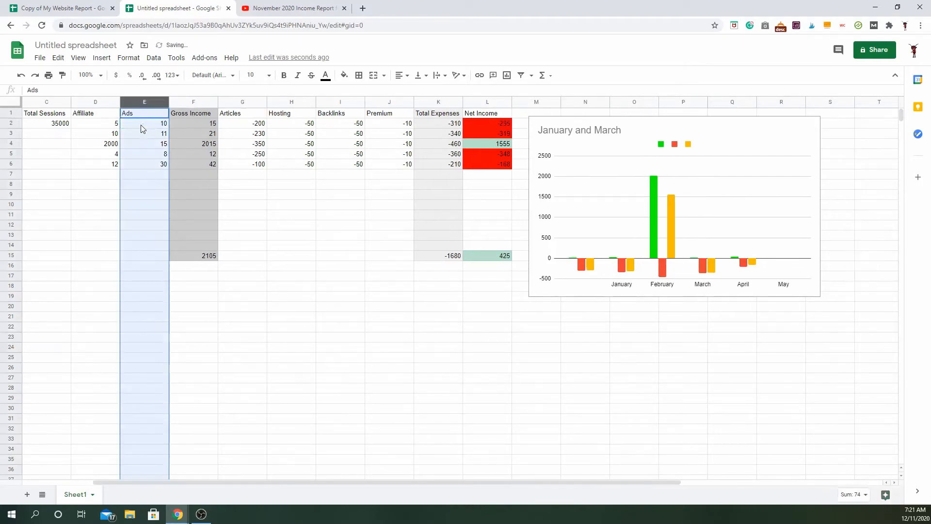
Insert a blank column between Ads and Gross Income and enter 40 in its January cell F2
right_click(158, 115)
left_click(198, 214)
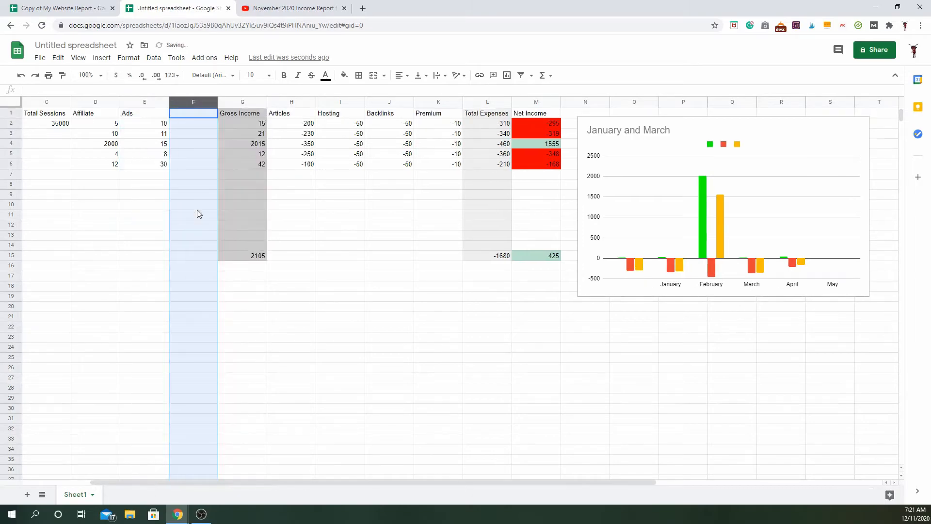
left_click(201, 124)
type("40")
left_click(193, 275)
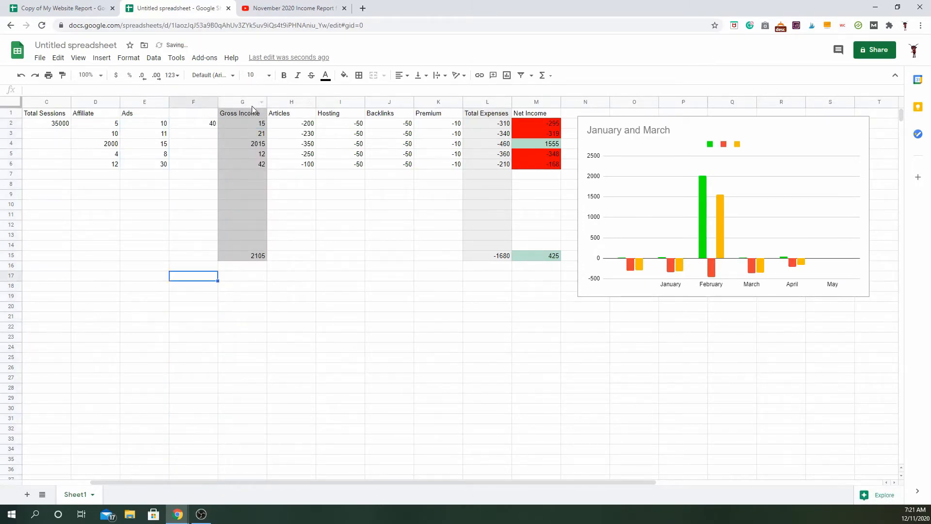
Replace the January Gross Income formula in G2 with a SUM covering the range D2:F2
left_click(252, 124)
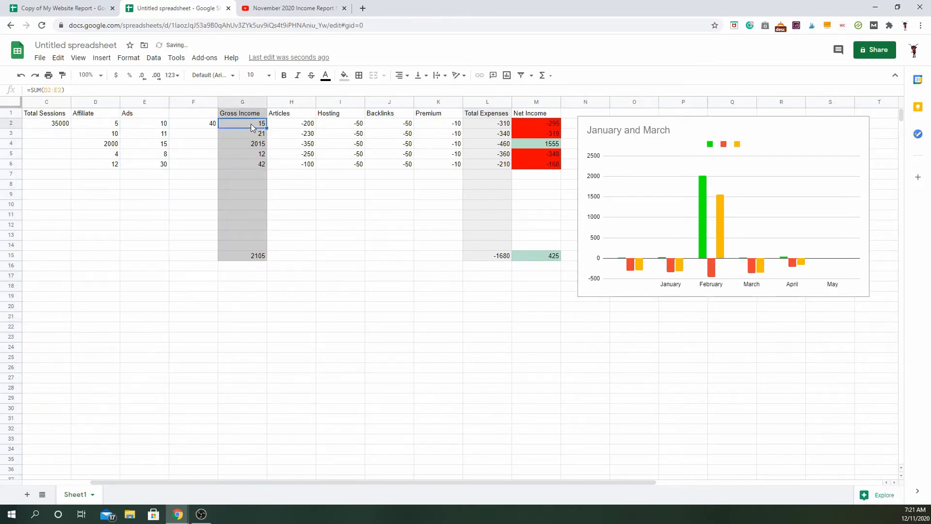
left_click(543, 76)
left_click(551, 92)
left_click(107, 125)
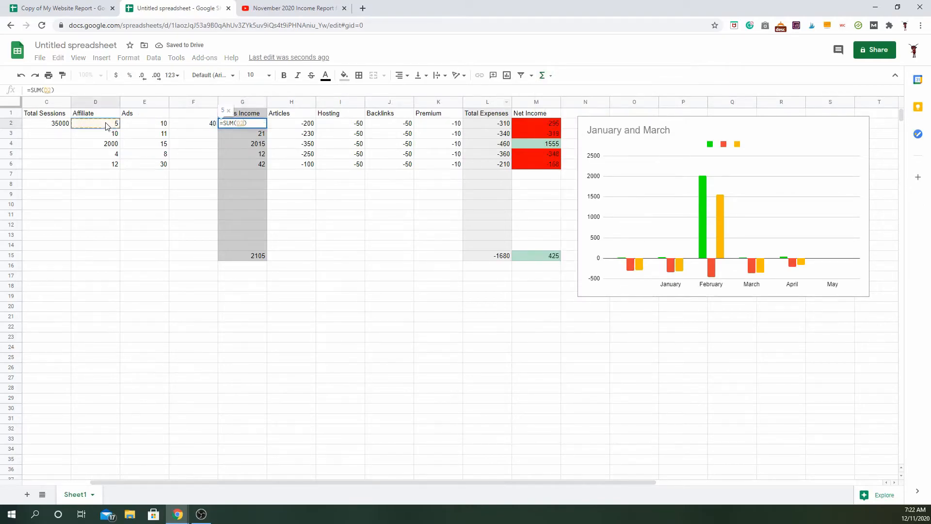
left_click_drag(124, 127, 194, 125)
key("Return")
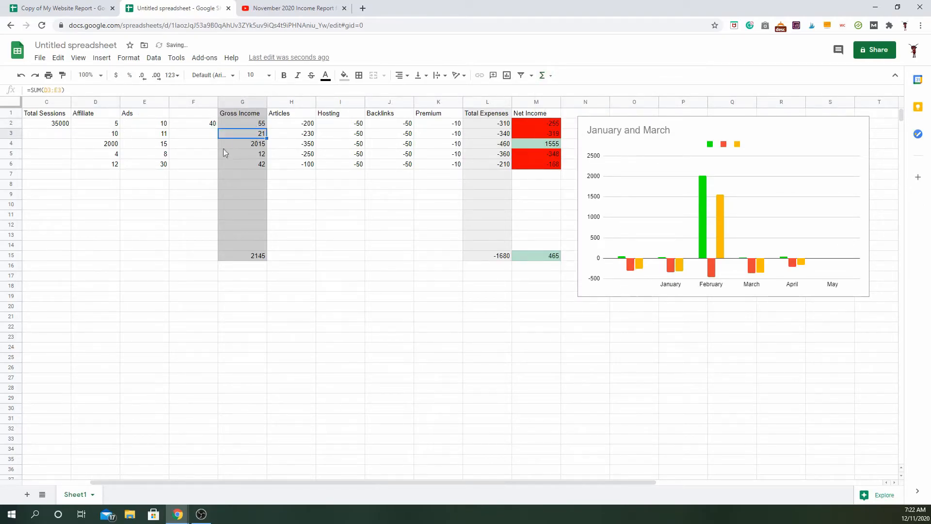
Insert a blank column between Affiliate and Ads and undo the insertion
left_click(88, 102)
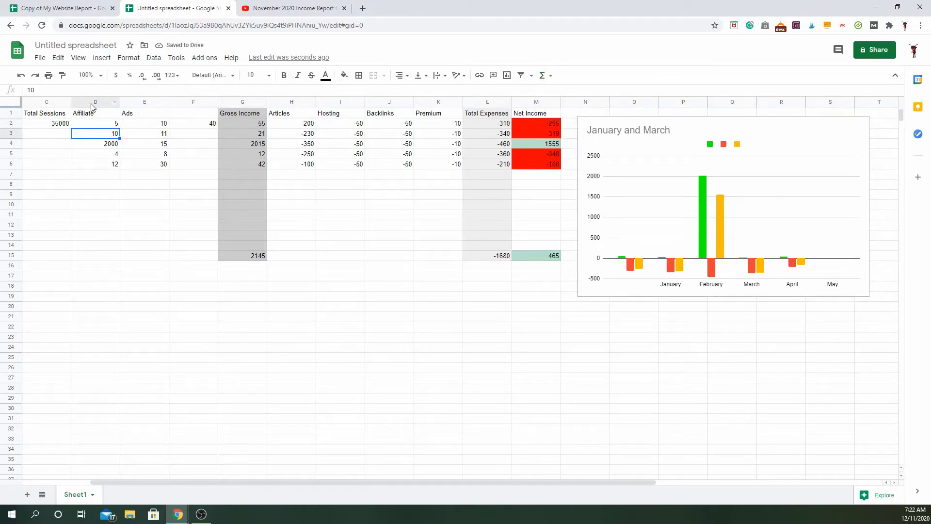
right_click(90, 102)
left_click(83, 103)
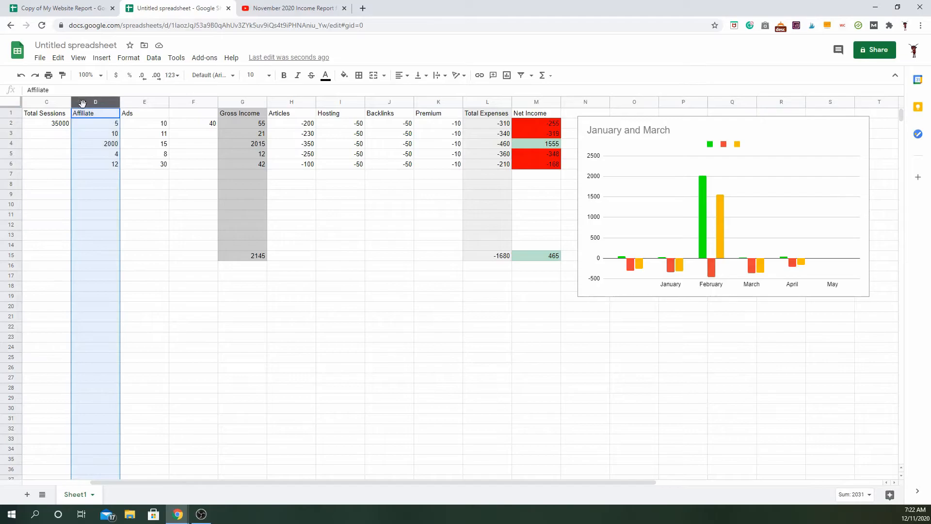
right_click(82, 103)
left_click(122, 196)
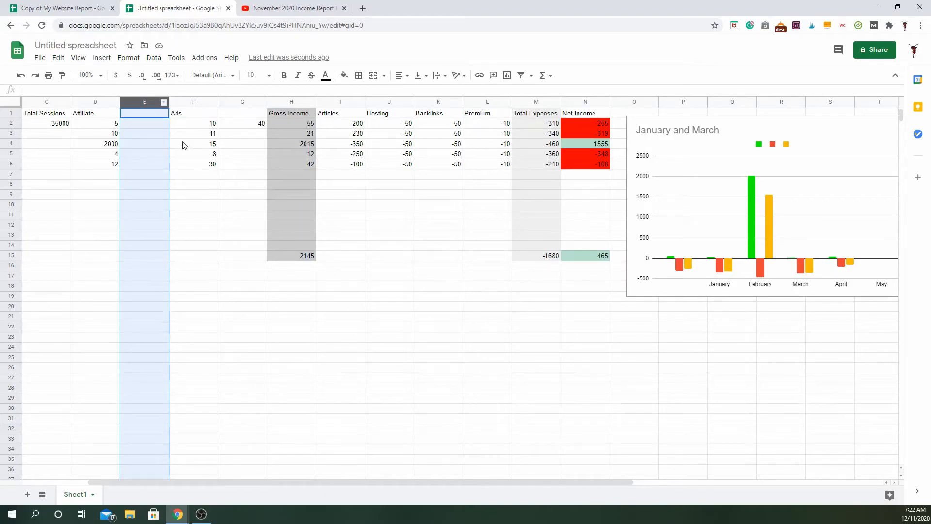
key("ctrl+z")
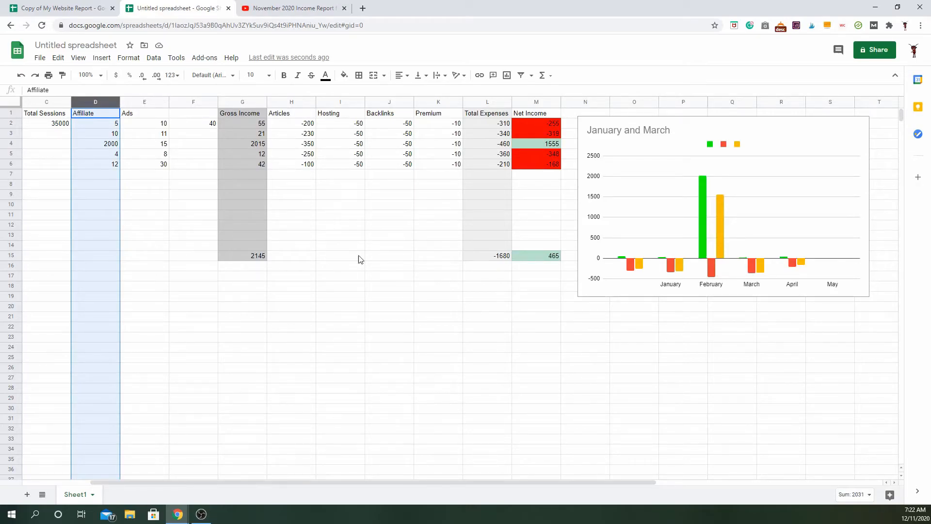
Copy the January and March chart and paste the duplicate below the original, at cell N21
left_click(594, 318)
left_click(819, 134)
left_click(862, 127)
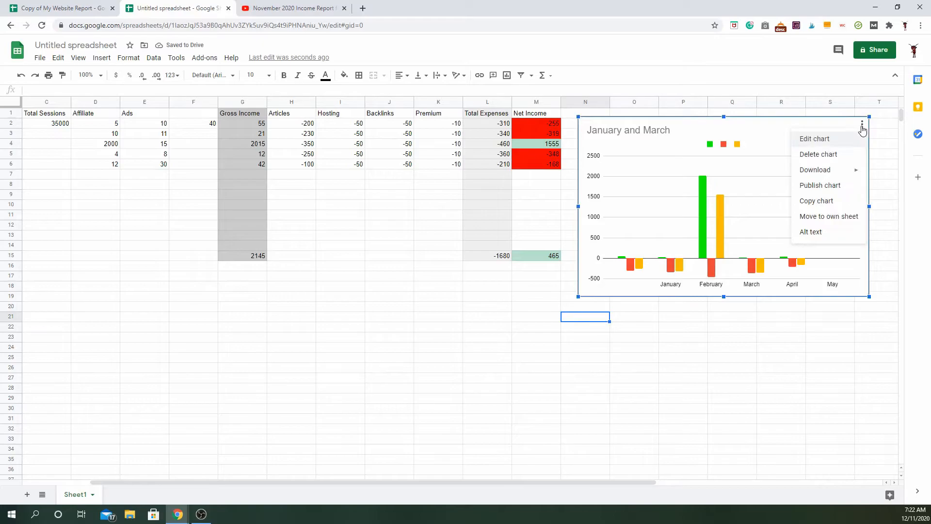
left_click(824, 201)
scroll(712, 333, "down", 3)
right_click(594, 246)
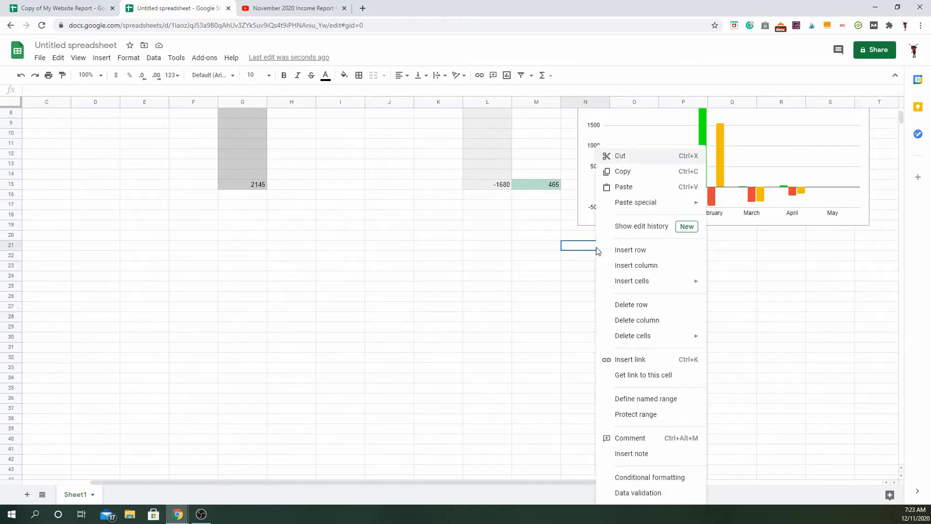
left_click(621, 185)
Open the duplicated chart for editing and examine the range choices for its L2:L13 series
left_click(862, 256)
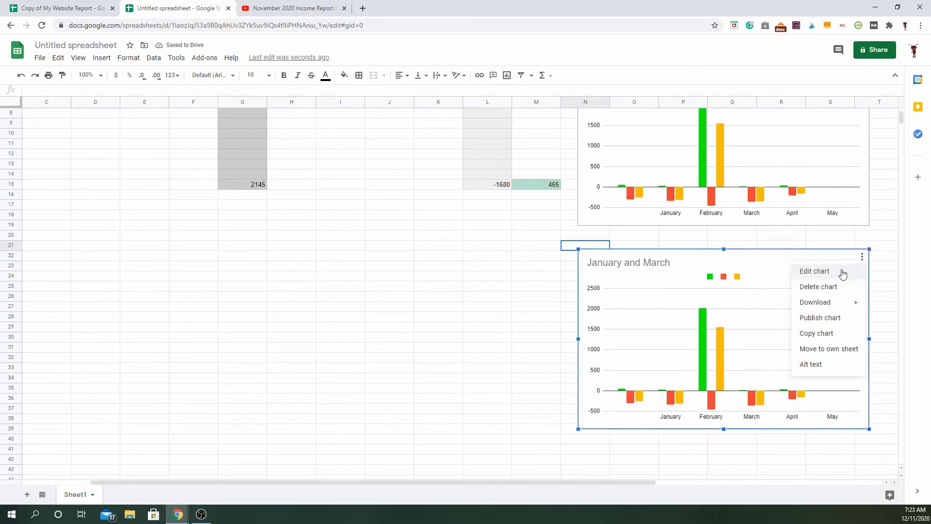
left_click(834, 270)
scroll(279, 332, "up", 3)
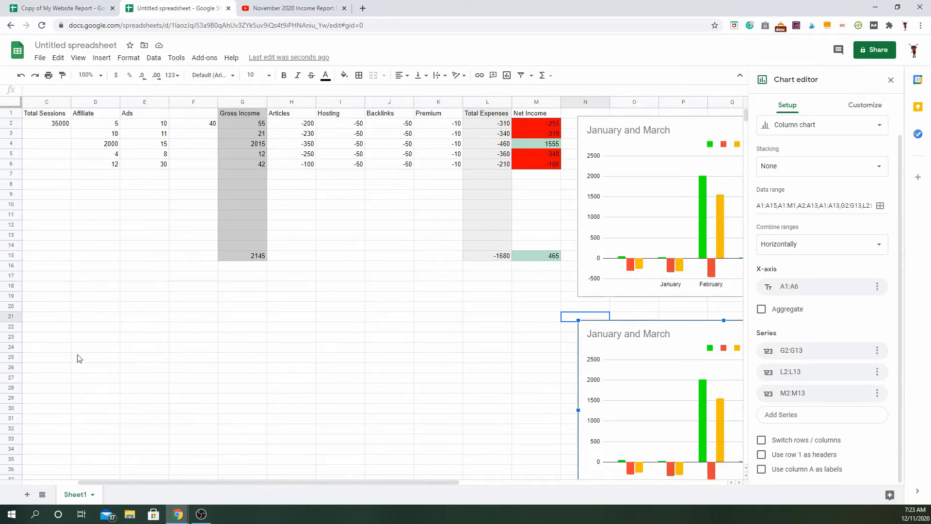
left_click(796, 355)
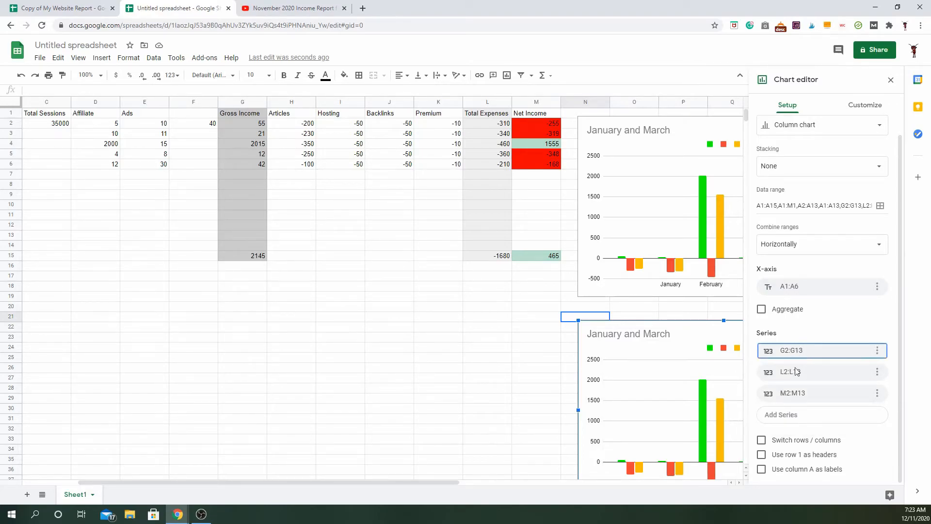
left_click(797, 391)
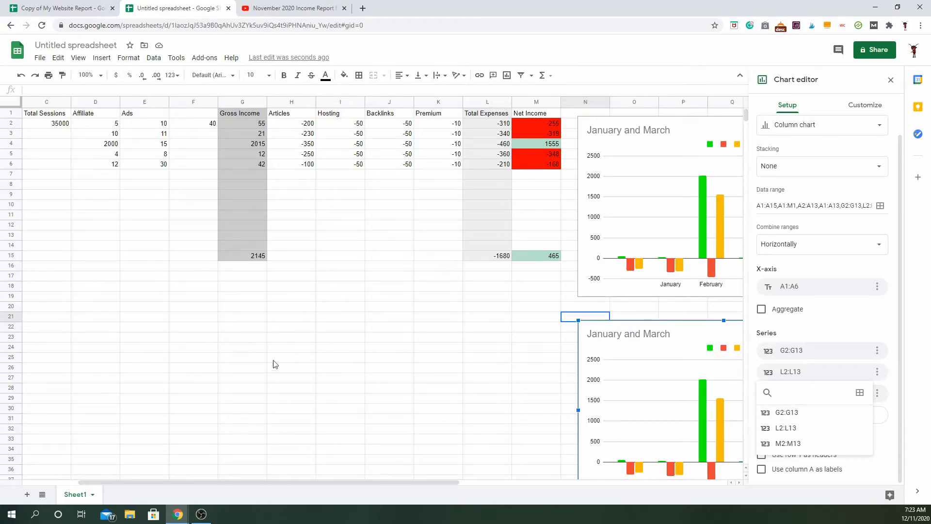
Switch to Copy of My Website Report and review the 2020 sheet's site blocks, charts, payments table and combined totals
left_click(67, 10)
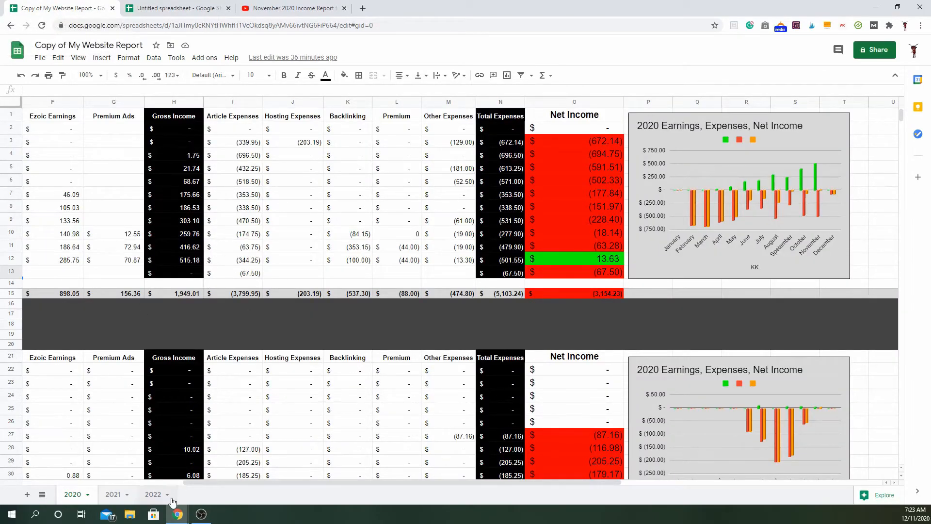
scroll(208, 194, "left", 5)
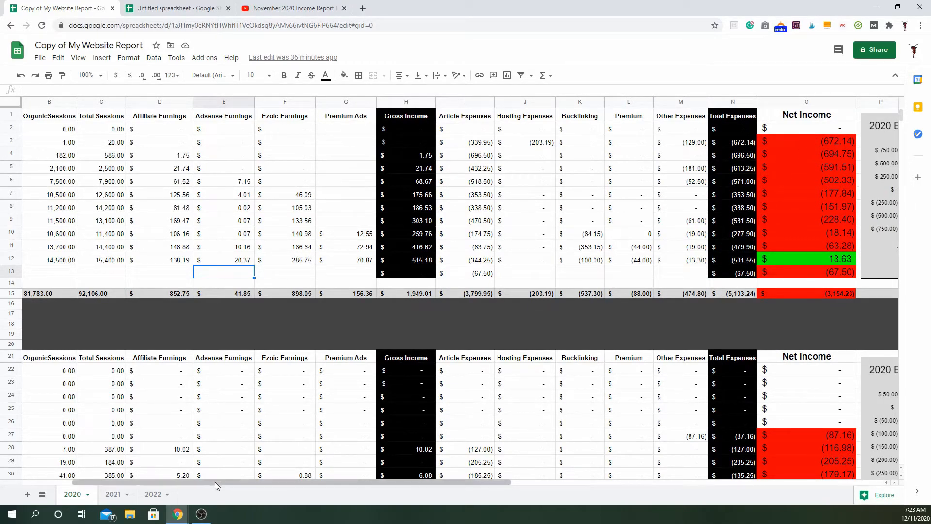
scroll(215, 481, "right", 5)
scroll(318, 482, "right", 3)
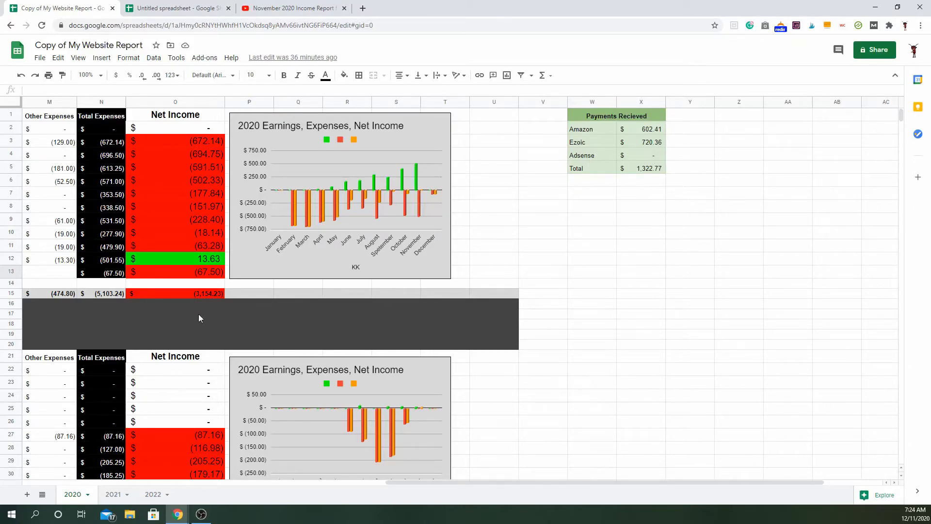
scroll(182, 388, "down", 15)
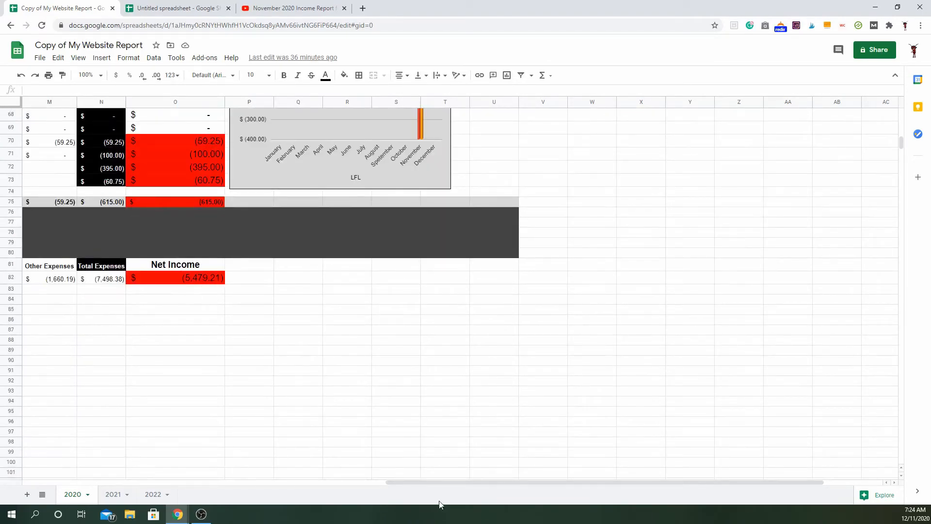
left_click_drag(429, 483, 126, 486)
left_click_drag(194, 484, 31, 487)
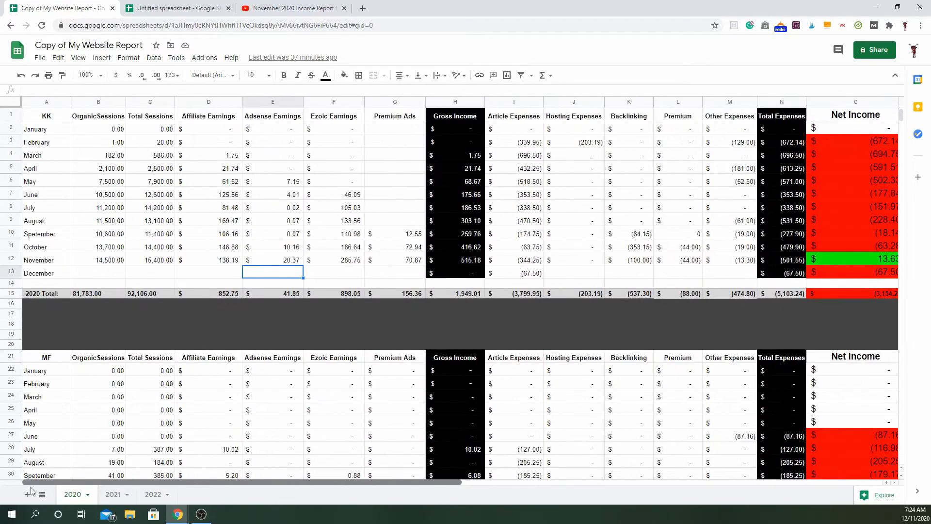
scroll(143, 362, "down", 14)
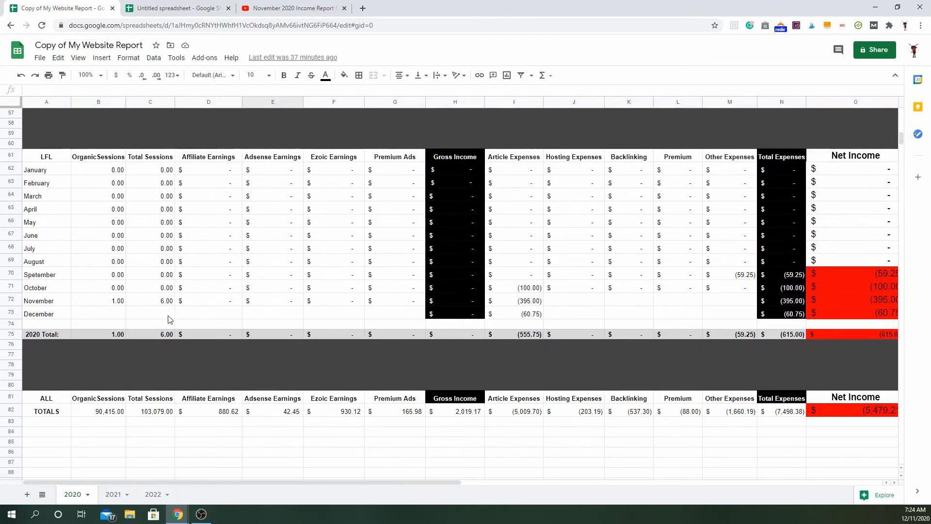
Move the ALL totals block from A81 down to A102 on the 2020 sheet
scroll(165, 320, "down", 4)
left_click(43, 215)
left_click_drag(203, 482, 296, 484)
left_click(733, 225, "shift")
key("ctrl+c")
left_click_drag(427, 484, 58, 484)
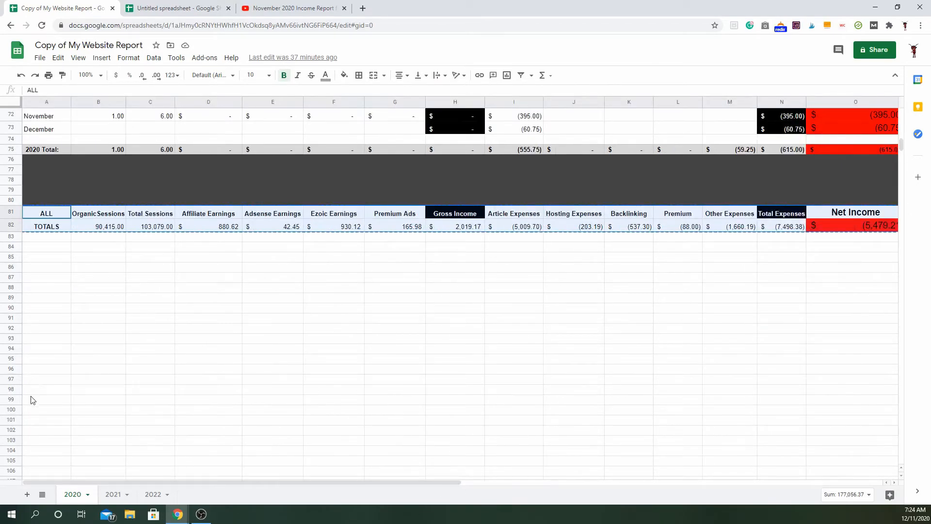
right_click(33, 432)
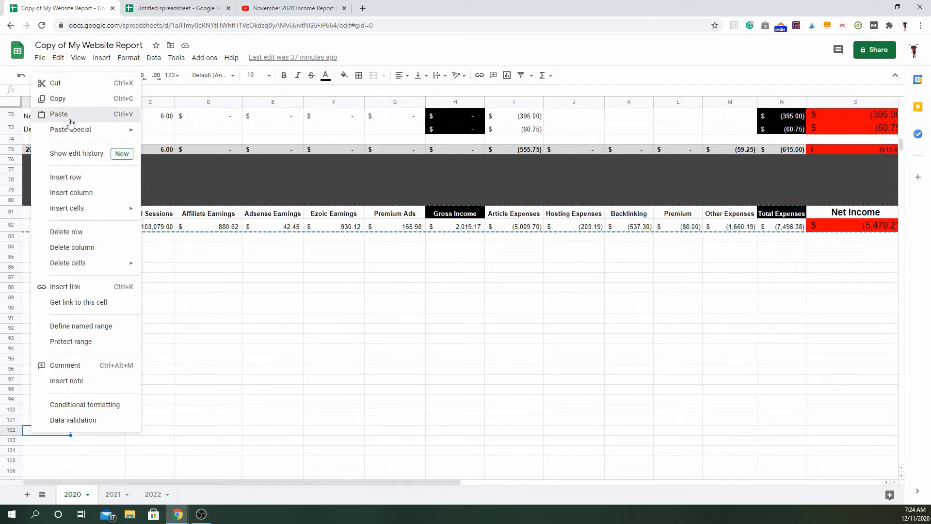
left_click(68, 115)
Copy the whole LFL block, rows 61 to 80 through column U, and paste it at A81
scroll(224, 396, "up", 3)
scroll(57, 186, "up", 3)
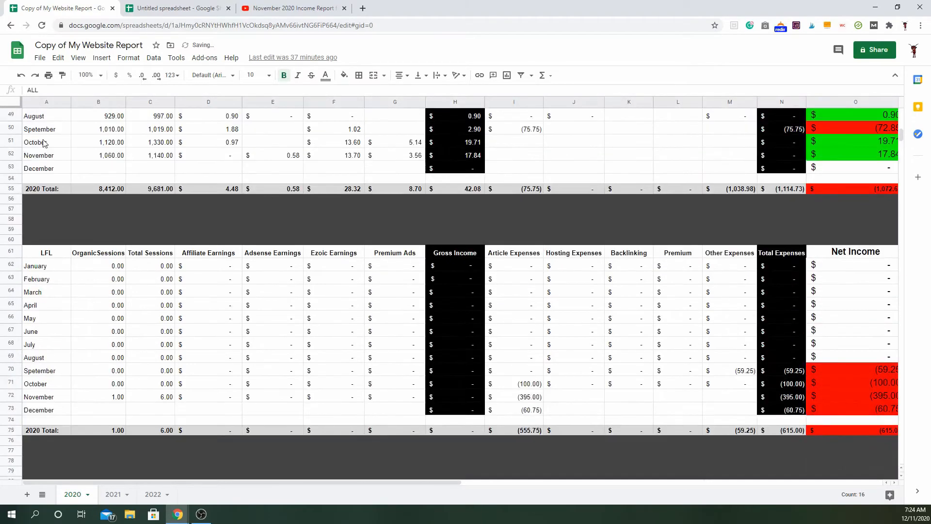
scroll(58, 186, "down", 2)
left_click(43, 167)
left_click_drag(91, 482, 368, 482)
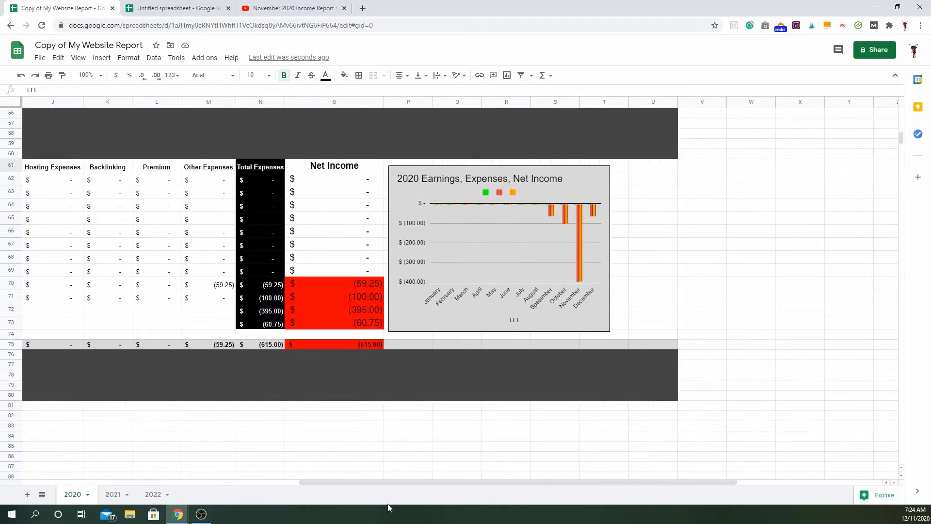
left_click(667, 396, "shift")
right_click(665, 388)
left_click(700, 158)
left_click_drag(514, 483, 237, 483)
scroll(43, 291, "down", 3)
left_click(41, 265)
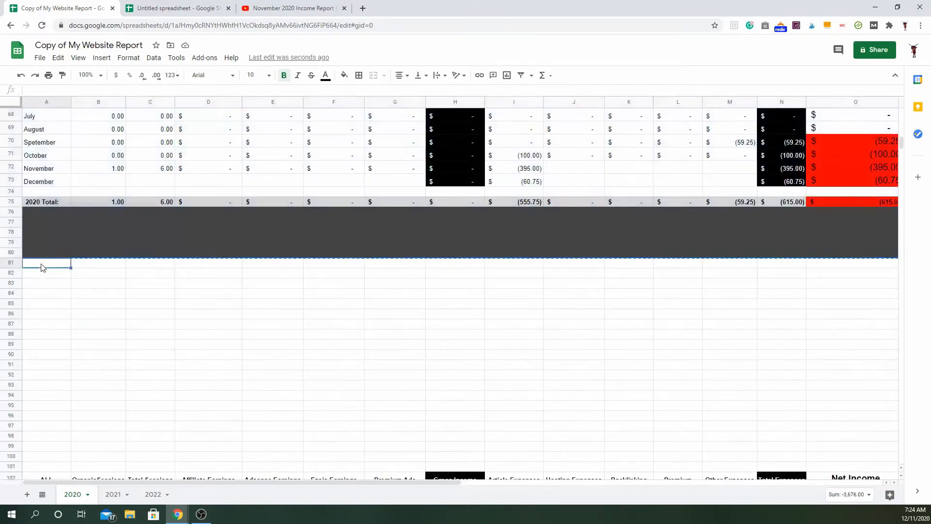
right_click(41, 267)
left_click(73, 187)
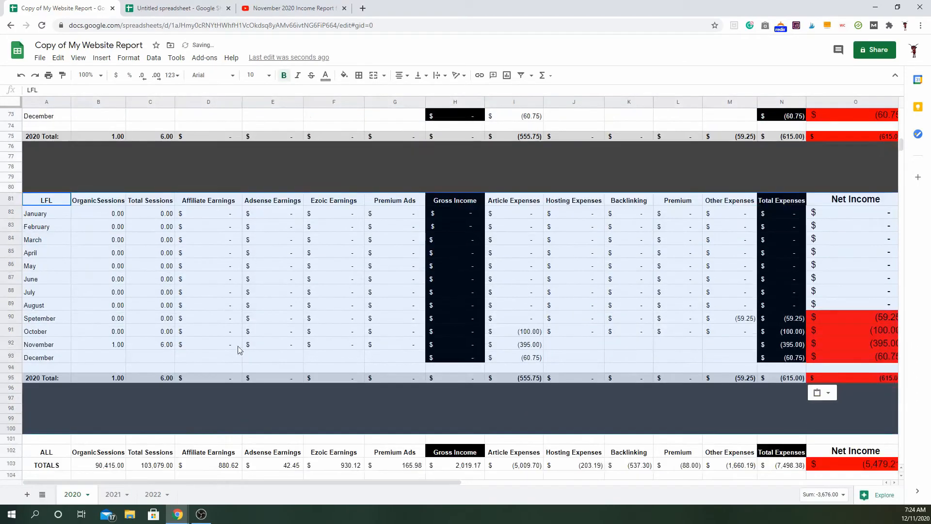
Delete the January label in A82 of the pasted block and undo the deletion
scroll(335, 358, "down", 2)
left_click(221, 404)
scroll(117, 291, "up", 2)
left_click(41, 201)
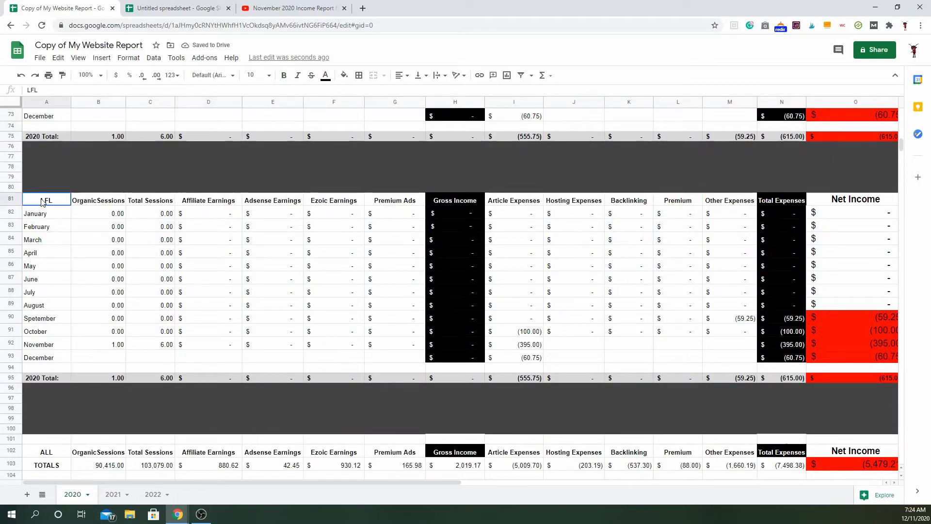
left_click(54, 214)
key("Delete")
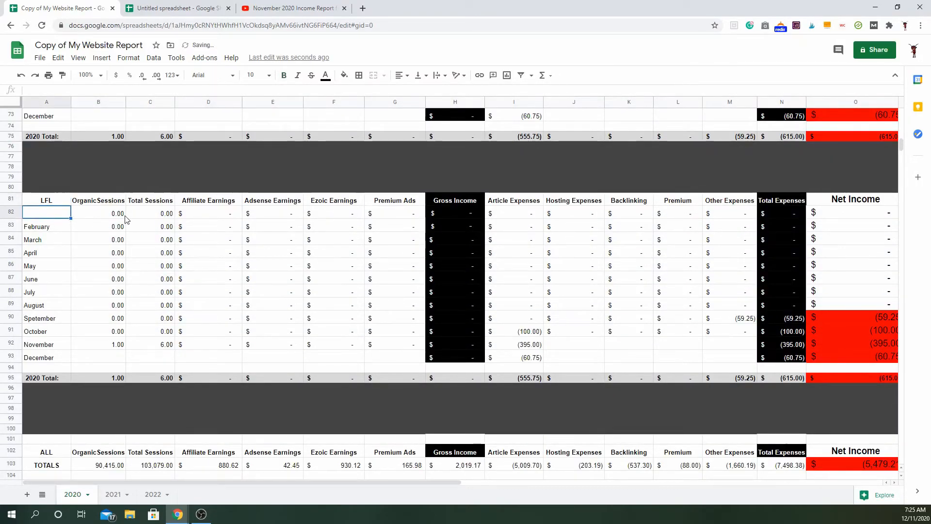
key("ctrl+z")
Clear the pasted block's November session figures, its October to December article expenses and its September other expense
left_click(108, 217)
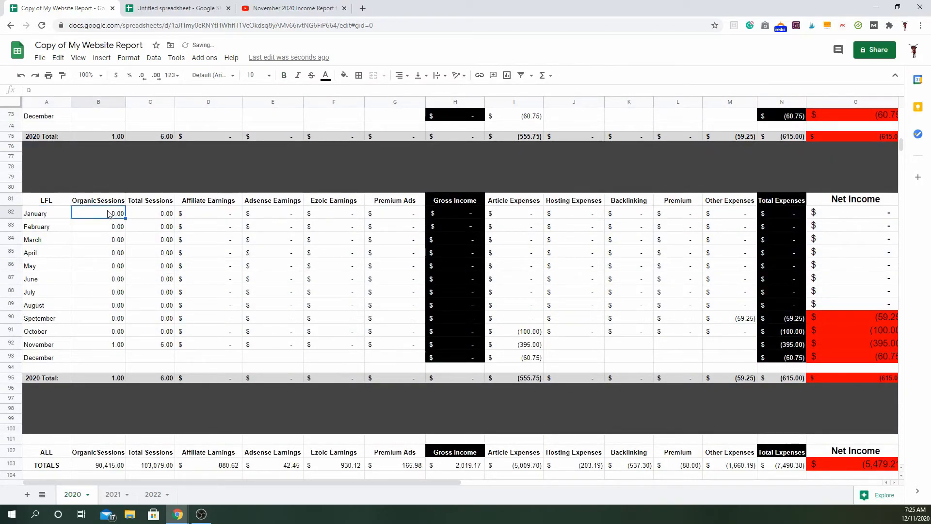
left_click(167, 347)
key("Delete")
left_click(117, 347)
key("Delete")
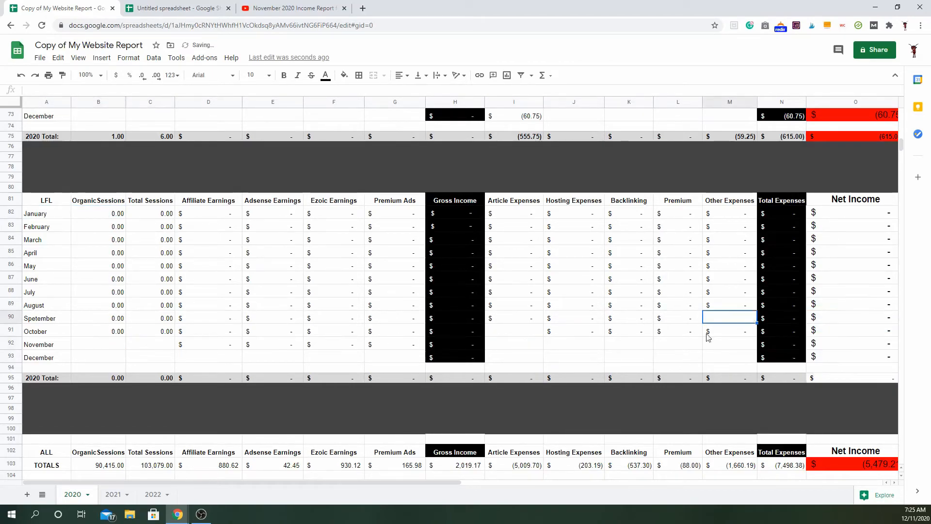
Copy the LFL block's 2020 Earnings, Expenses, Net Income chart and paste it beside the new block at P81
left_click_drag(146, 482, 416, 487)
left_click_drag(415, 487, 505, 487)
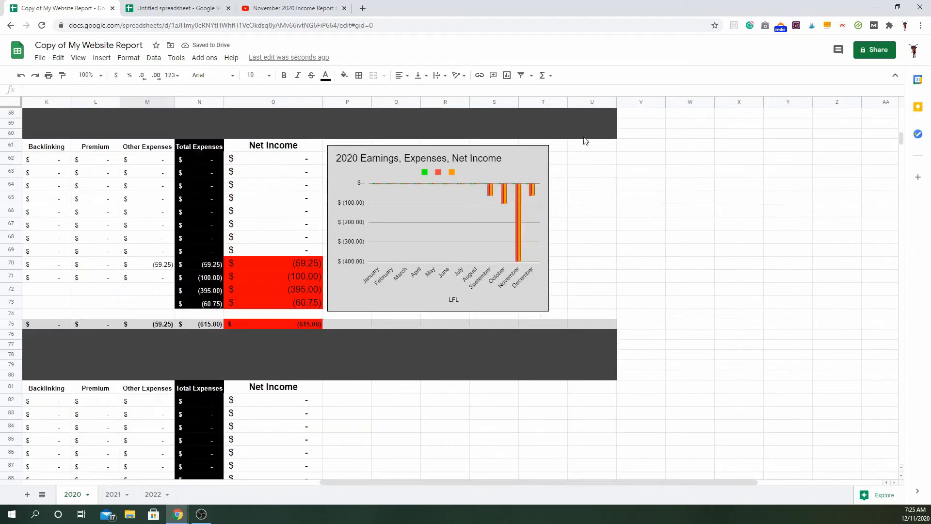
left_click(513, 160)
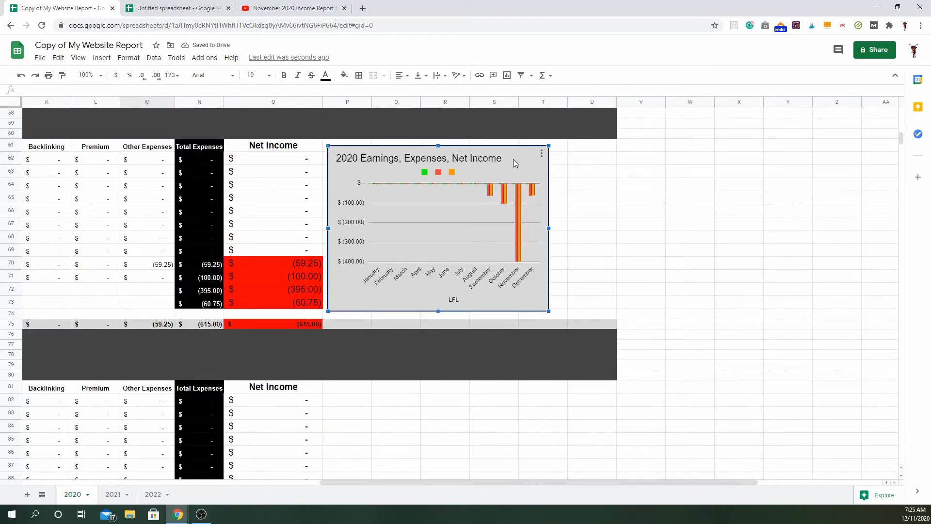
left_click(543, 154)
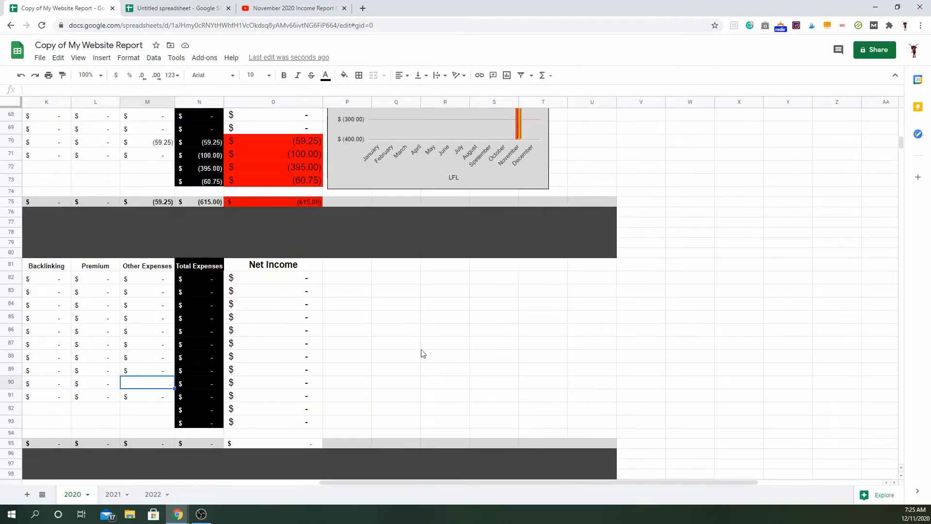
left_click(349, 267)
key("ctrl+v")
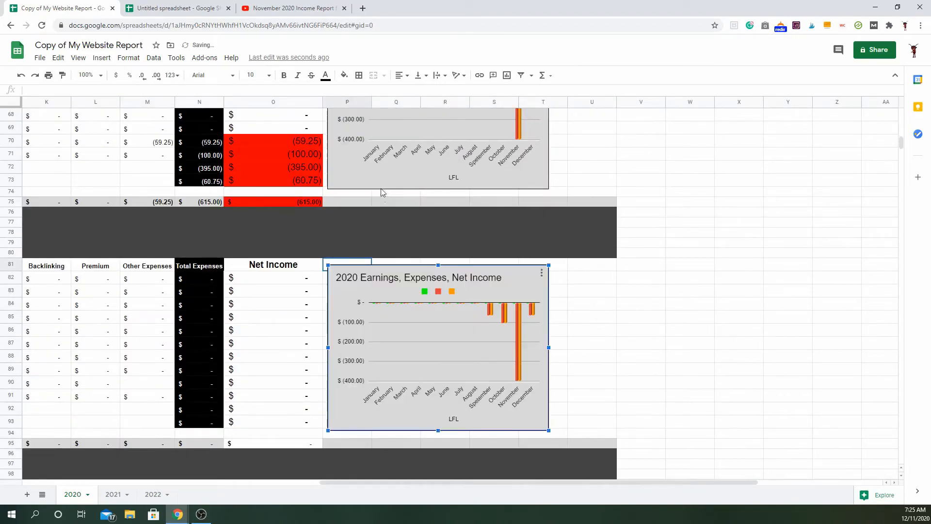
Change the pasted chart's Gross Income series to the range H82:H93
left_click_drag(412, 481, 165, 481)
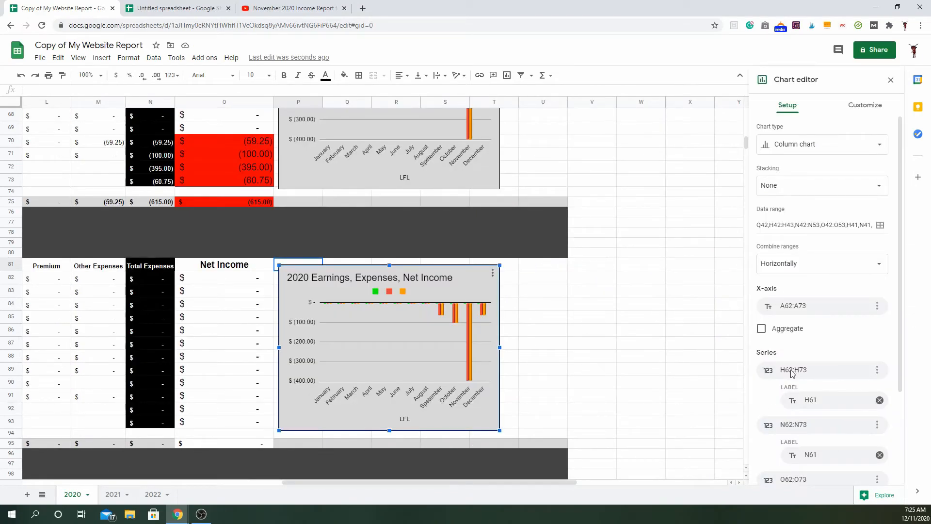
left_click(792, 371)
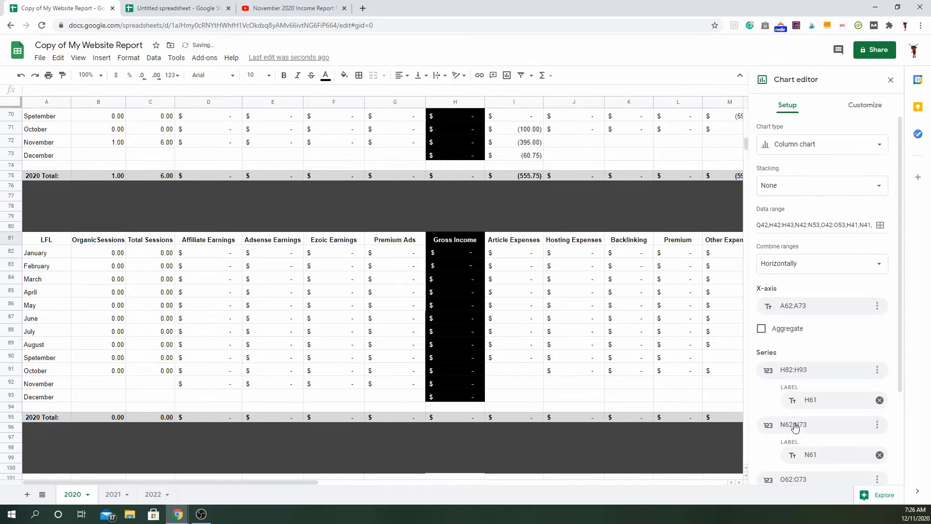
scroll(795, 426, "down", 3)
scroll(791, 375, "up", 3)
left_click_drag(184, 482, 375, 493)
Enter a SUM of January's earnings columns as the new block's Gross Income in H82
left_click(454, 248)
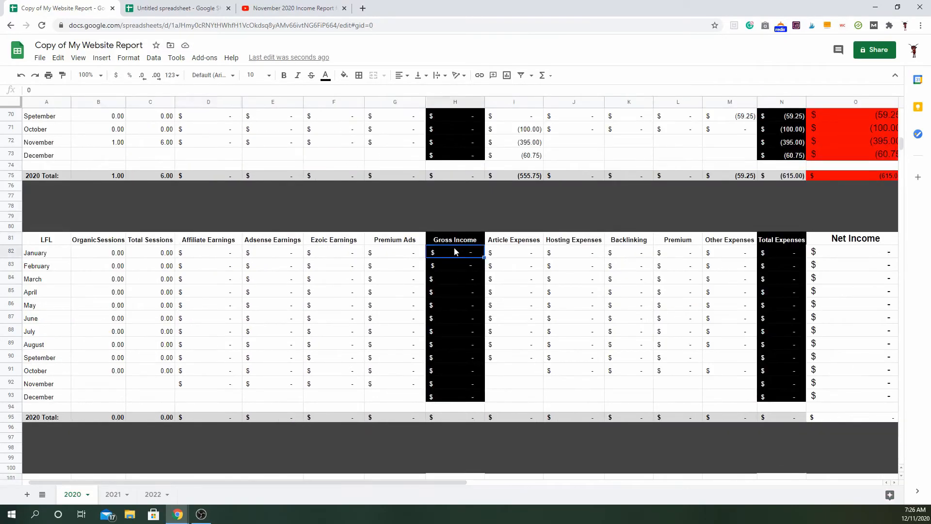
left_click(459, 274)
left_click(456, 291)
left_click(451, 252)
left_click(543, 75)
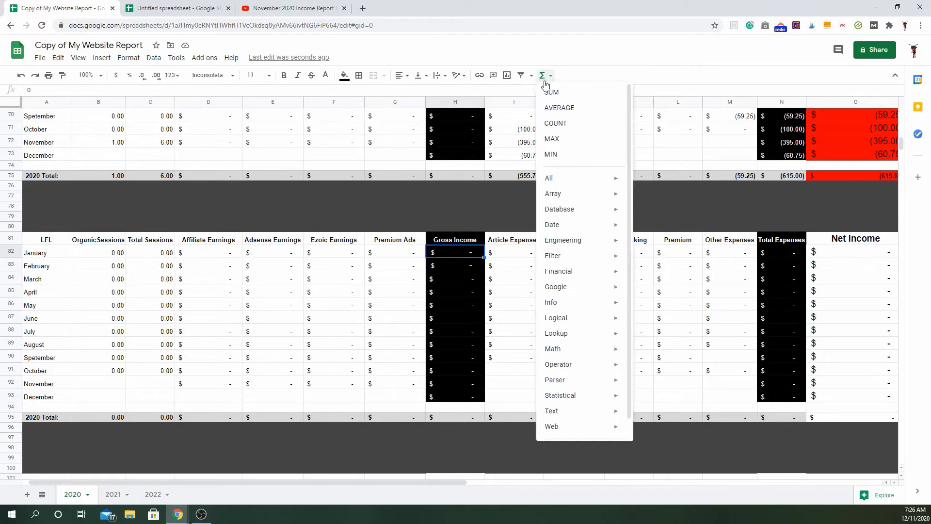
left_click(546, 90)
key("Return")
Re-enter the new block's February and March Gross Income in H83 and H84 as sums of each row's columns D to G
left_click(542, 75)
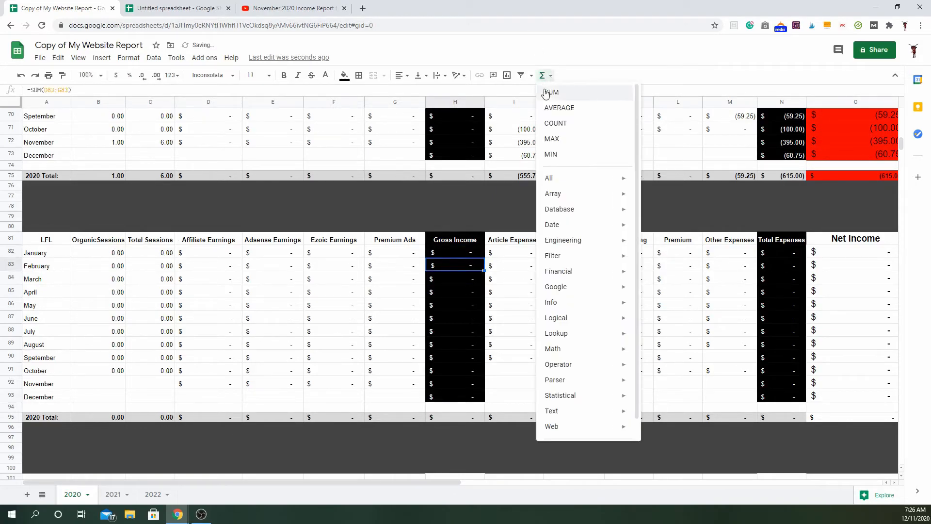
left_click(546, 89)
left_click_drag(233, 265, 384, 270)
key("Return")
left_click(542, 75)
left_click(546, 90)
left_click_drag(208, 280, 381, 280)
key("Return")
Re-enter April's Gross Income in H85 as a sum of its earnings and May's in H86 as the sum of D86:G86
left_click(542, 75)
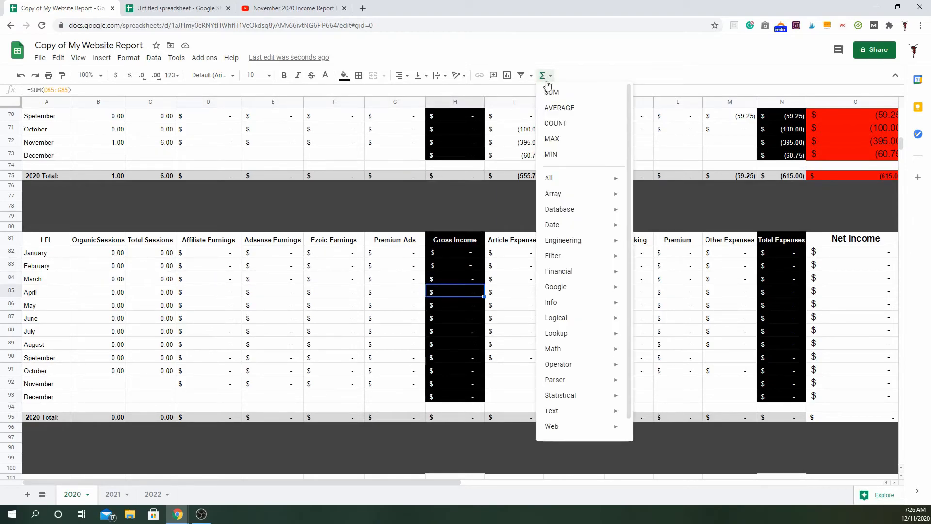
left_click(545, 89)
left_click(215, 293)
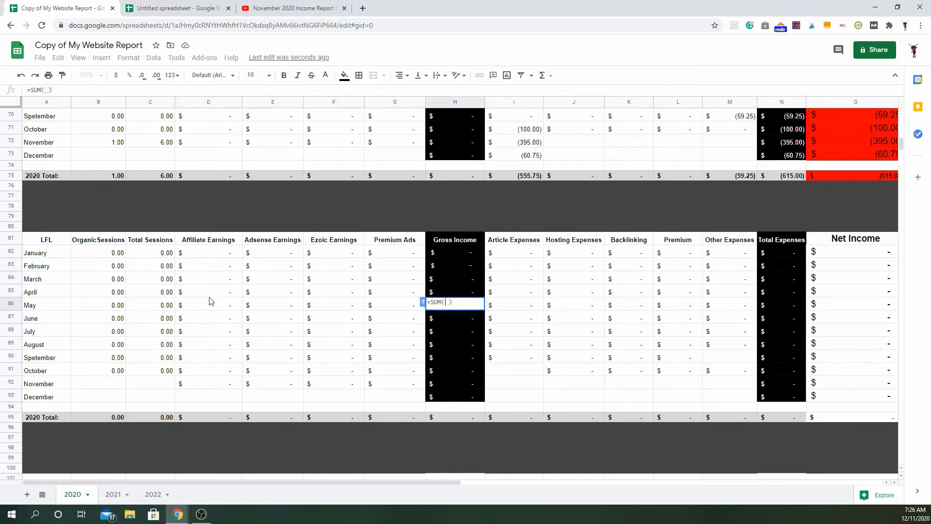
left_click_drag(210, 300, 408, 306)
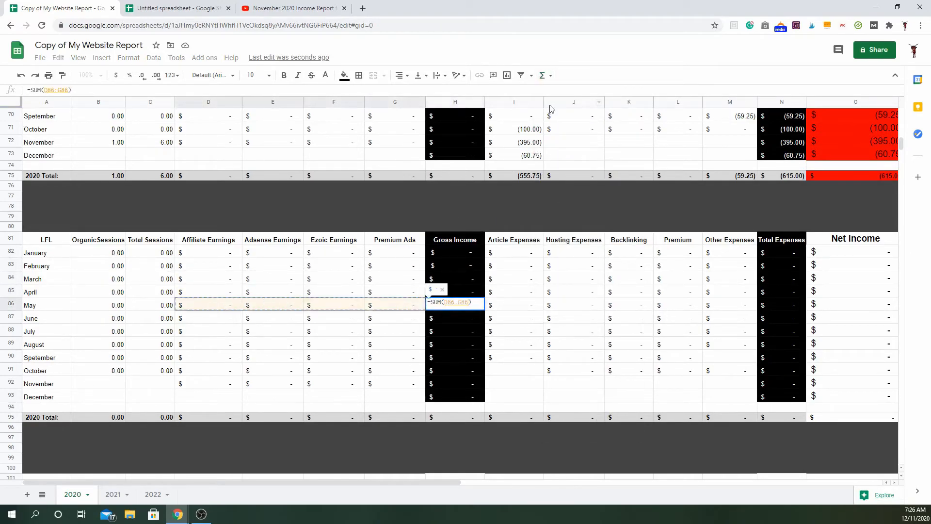
key("Return")
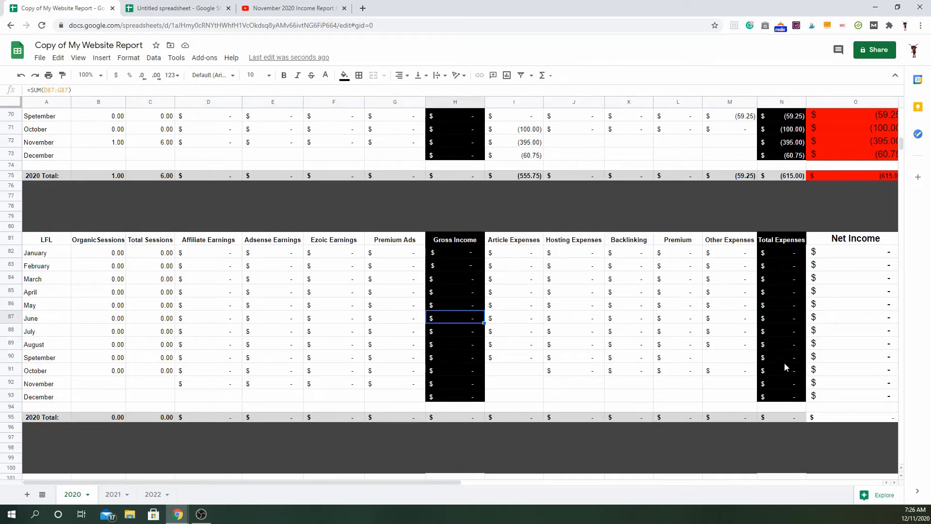
Check the new block's January net income formula in O82, its 2020 Total formulas in D95 to F95, and the ALL totals row
left_click(840, 256)
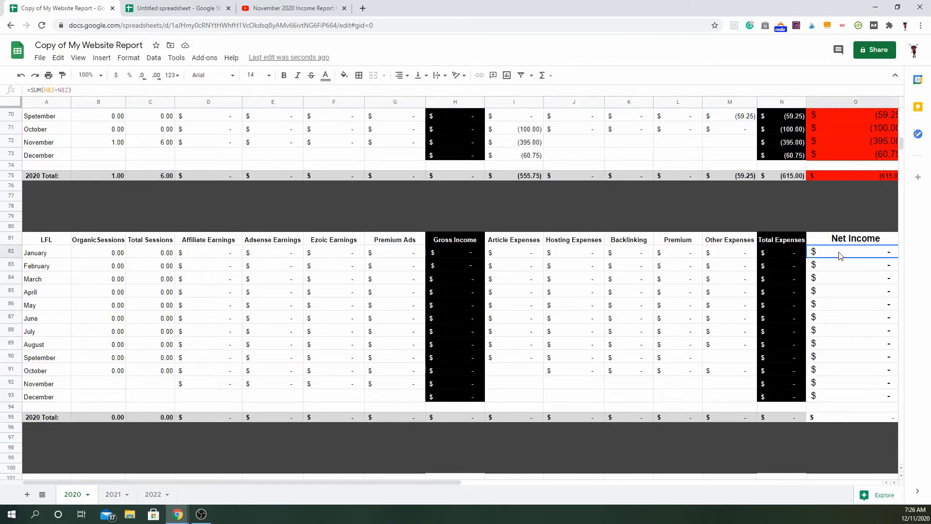
scroll(561, 355, "down", 1)
scroll(561, 356, "down", 1)
left_click(334, 356)
left_click(267, 354)
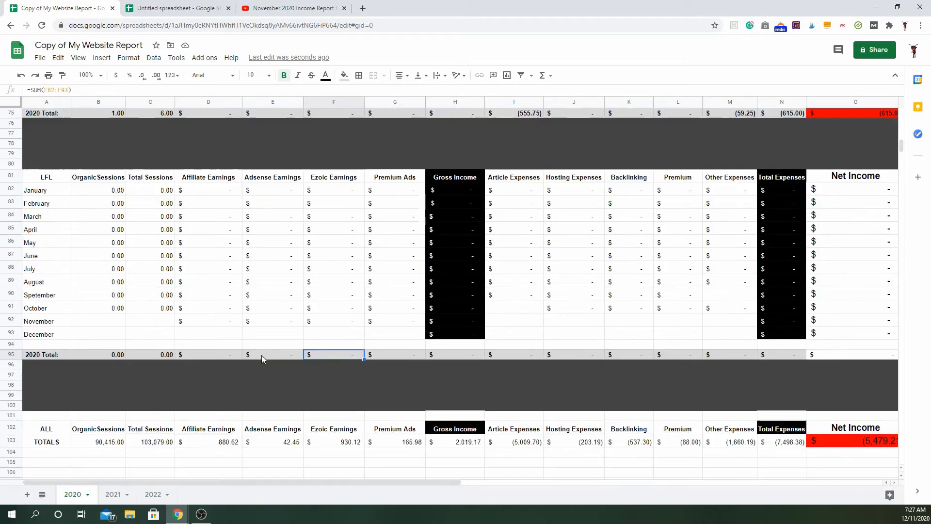
left_click(199, 354)
left_click(281, 356)
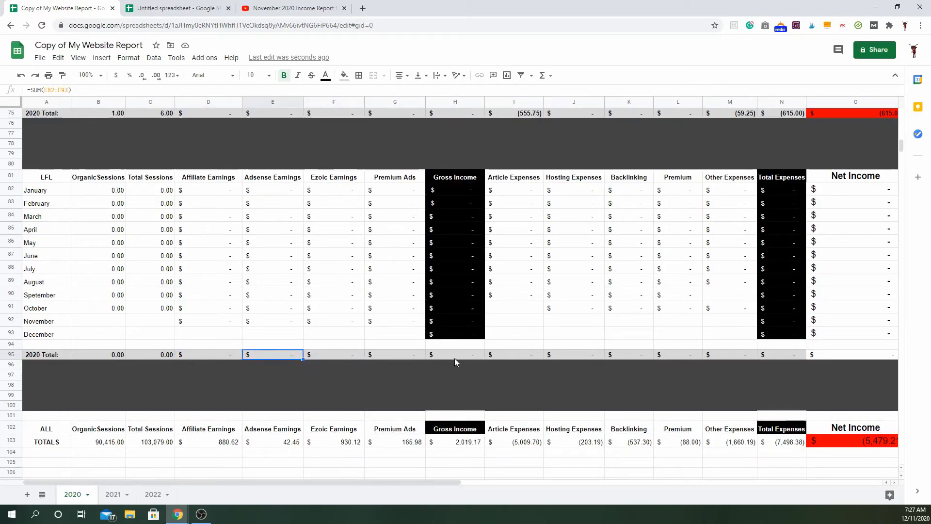
scroll(210, 298, "up", 4)
scroll(509, 291, "down", 2)
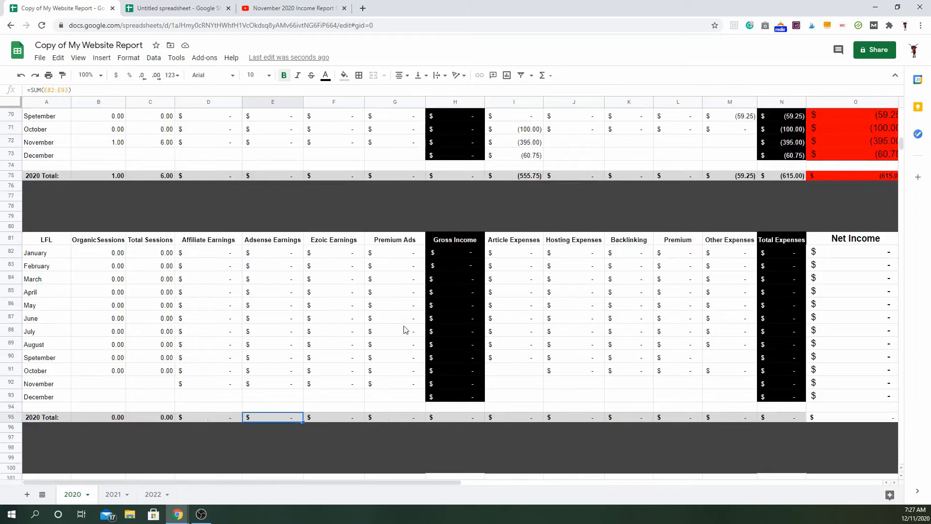
scroll(281, 371, "down", 2)
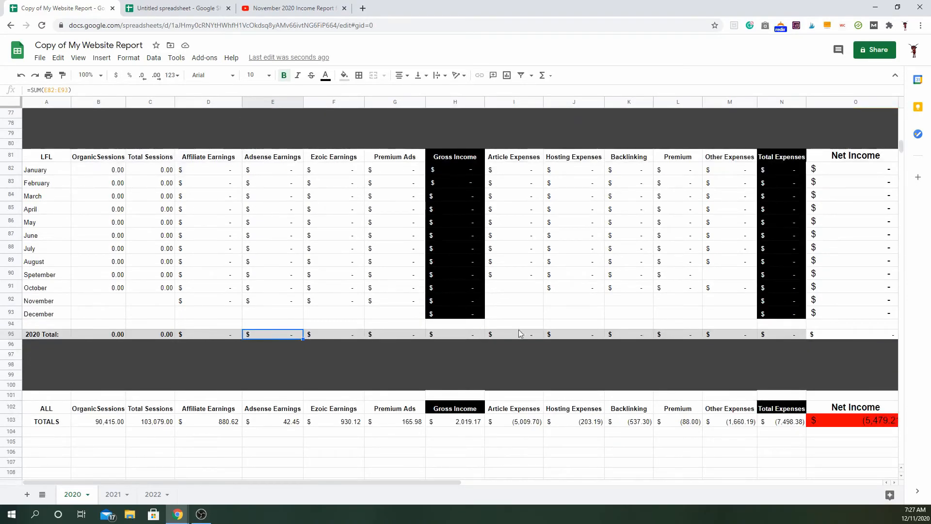
scroll(597, 357, "down", 2)
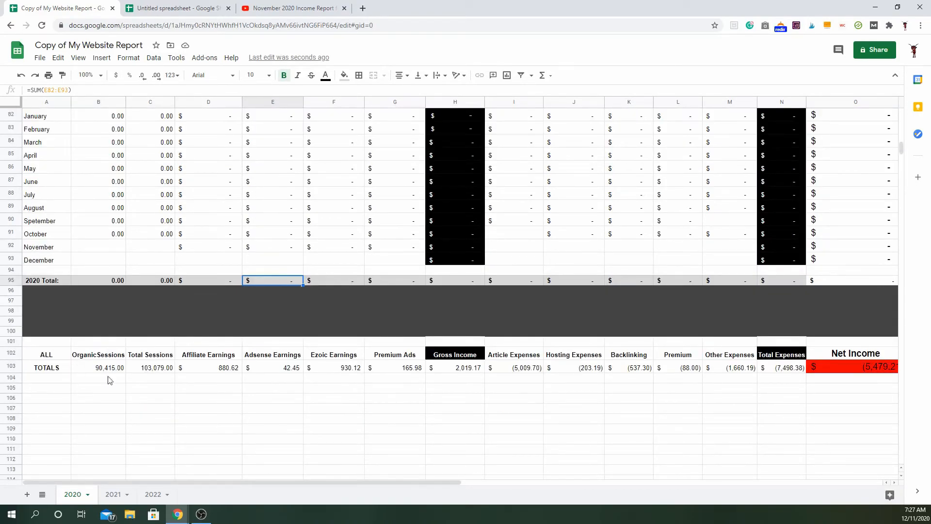
scroll(449, 353, "up", 5)
scroll(450, 350, "up", 20)
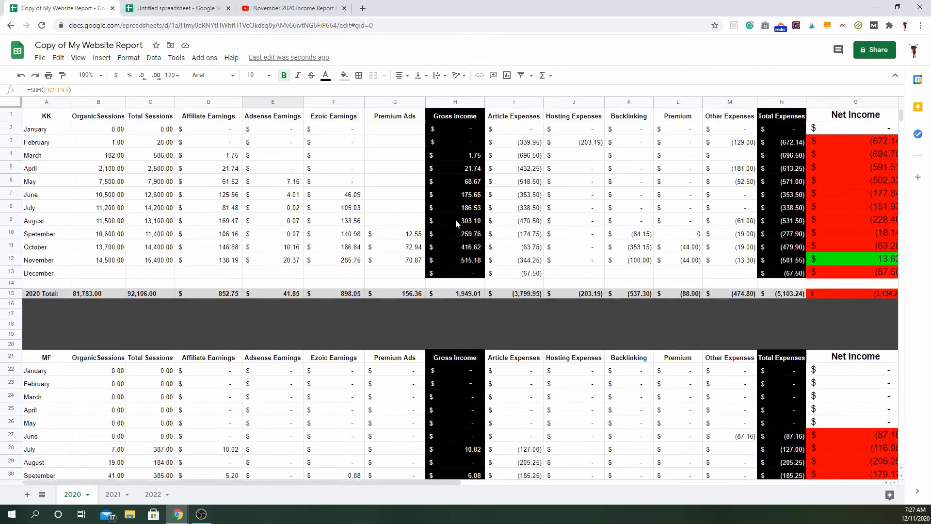
scroll(456, 222, "down", 20)
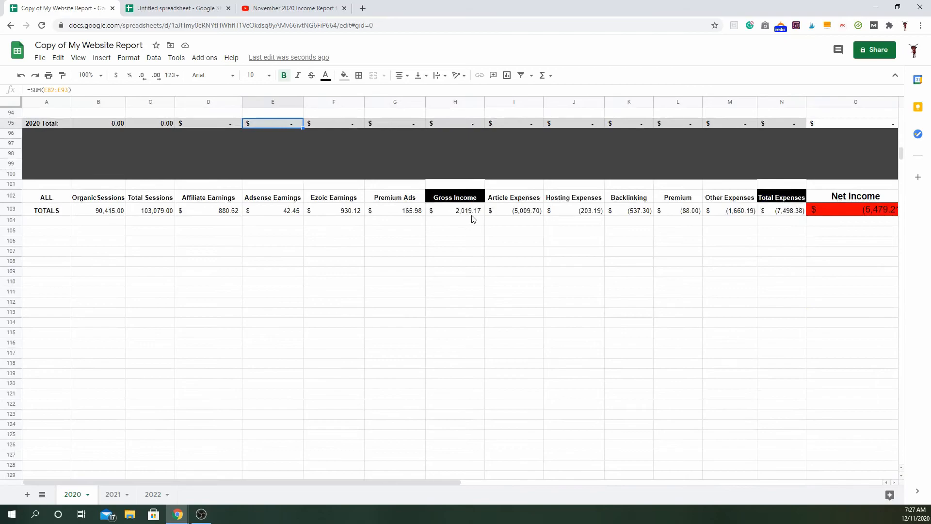
Rebuild the ALL Gross Income total in H103 as a SUM of the five site totals H15, H35, H55, H75 and H95
left_click(472, 214)
left_click(543, 75)
left_click(548, 90)
scroll(497, 310, "up", 14)
scroll(495, 320, "up", 14)
left_click(461, 293)
scroll(462, 293, "down", 5)
type(",")
left_click(443, 324)
scroll(443, 323, "down", 6)
type(",")
left_click(448, 324)
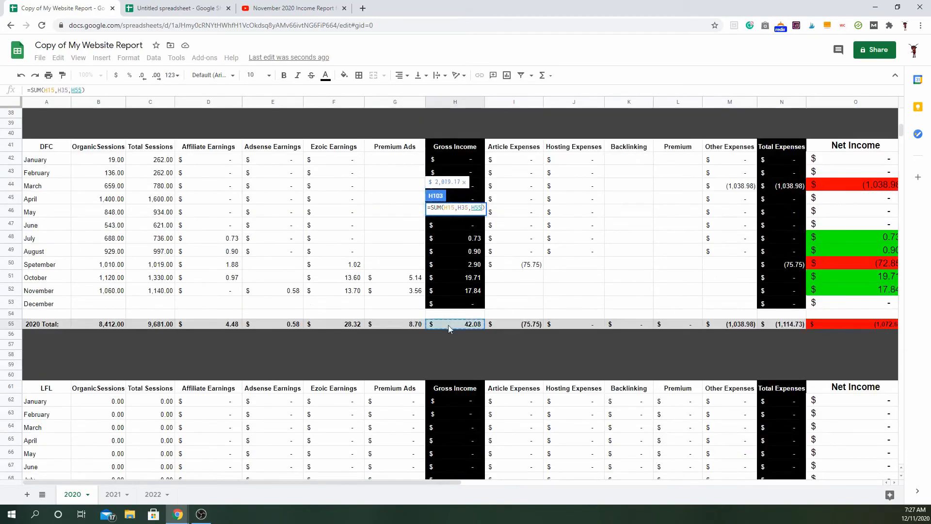
scroll(448, 324, "down", 6)
type(",")
left_click(448, 324)
scroll(451, 339, "down", 3)
type(",")
left_click(458, 417)
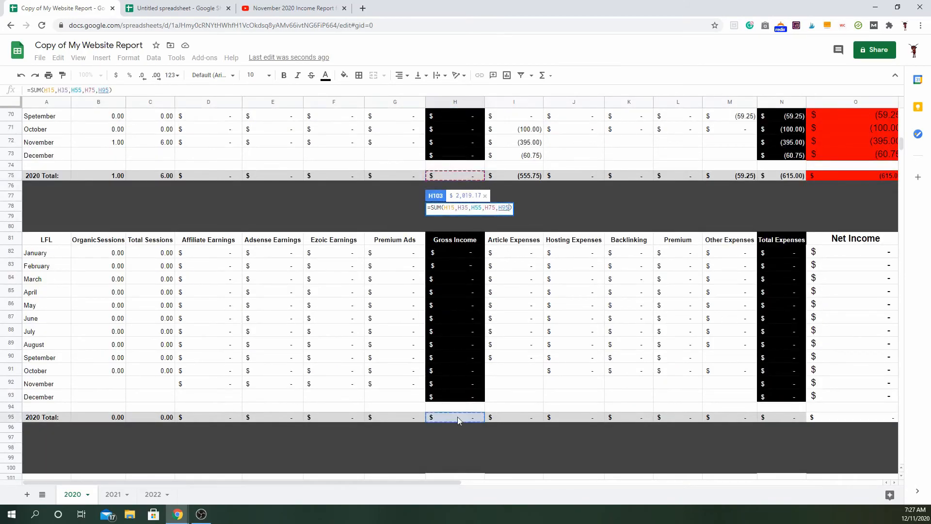
key("Return")
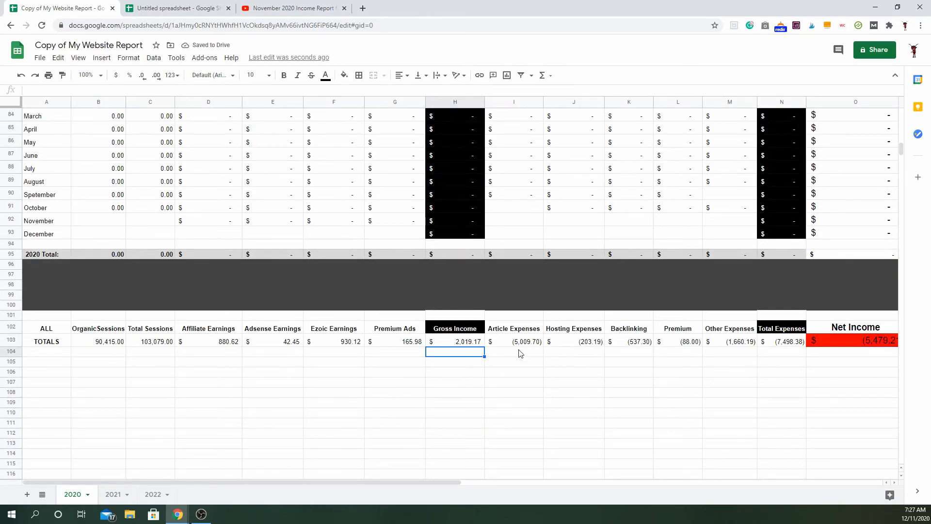
scroll(337, 363, "up", 10)
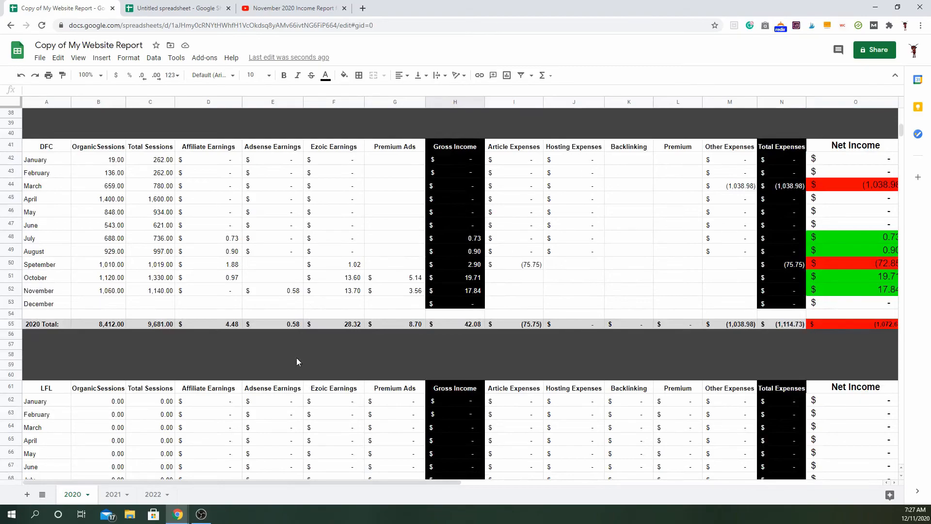
scroll(328, 356, "up", 8)
scroll(262, 234, "down", 12)
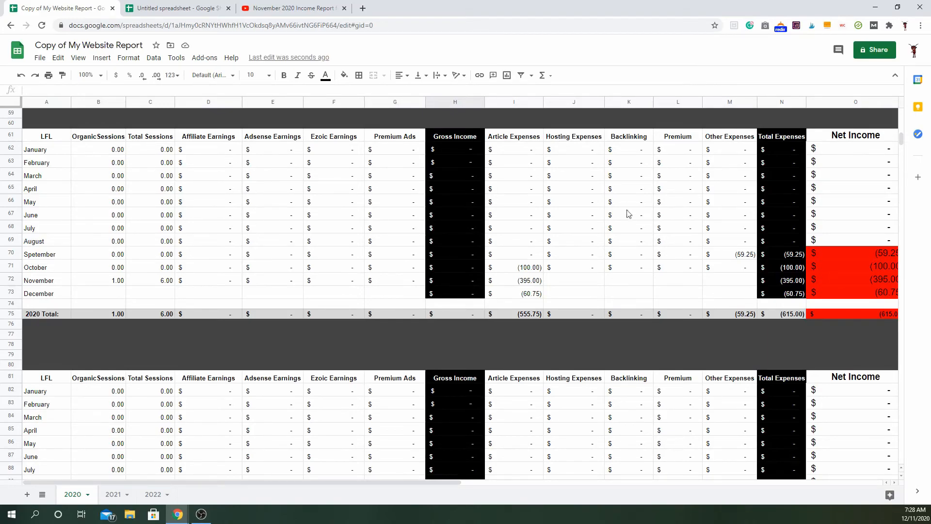
scroll(249, 256, "up", 10)
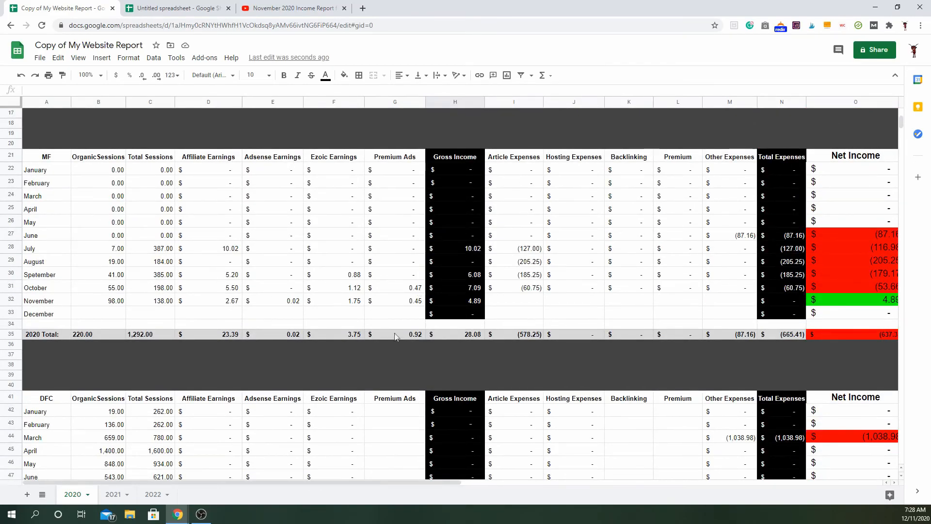
scroll(340, 277, "up", 5)
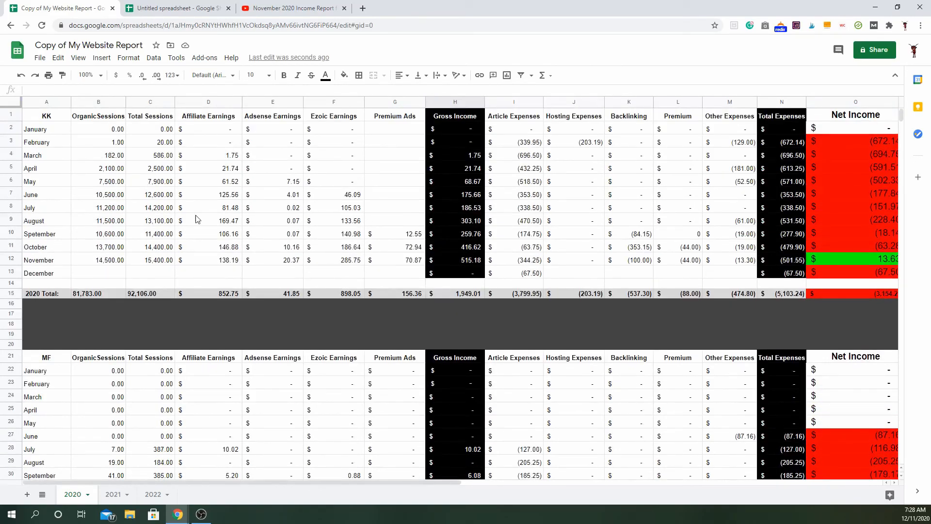
left_click_drag(262, 482, 225, 313)
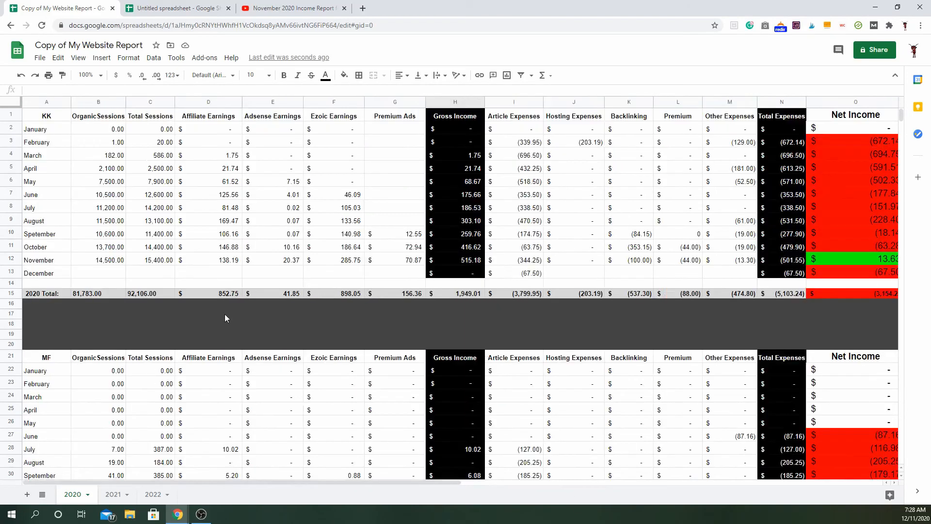